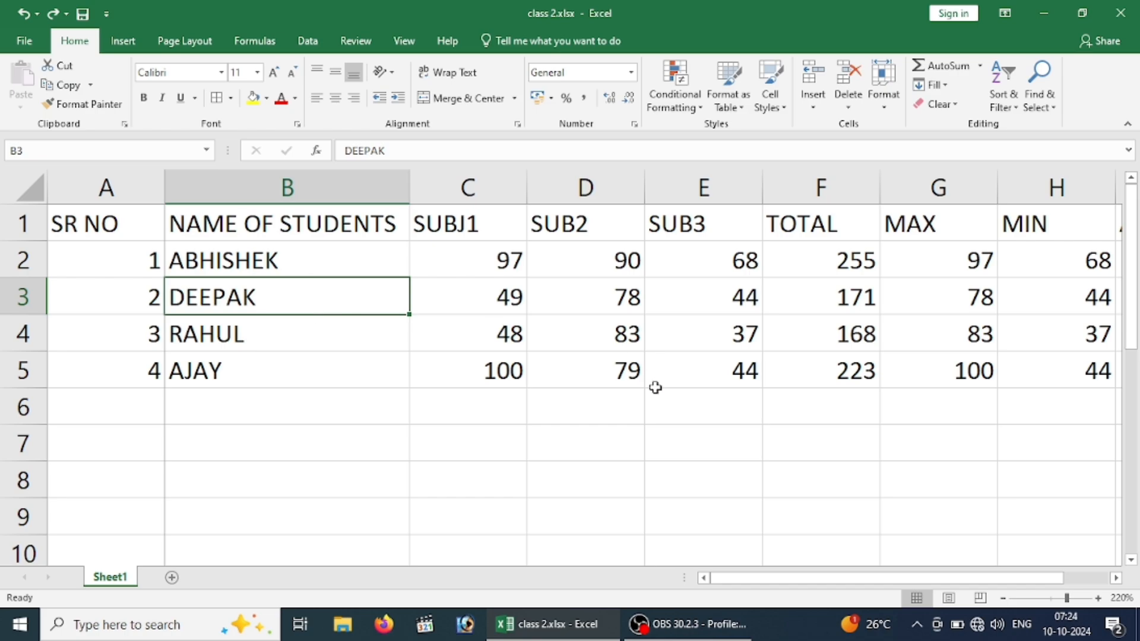
left_click(446, 344)
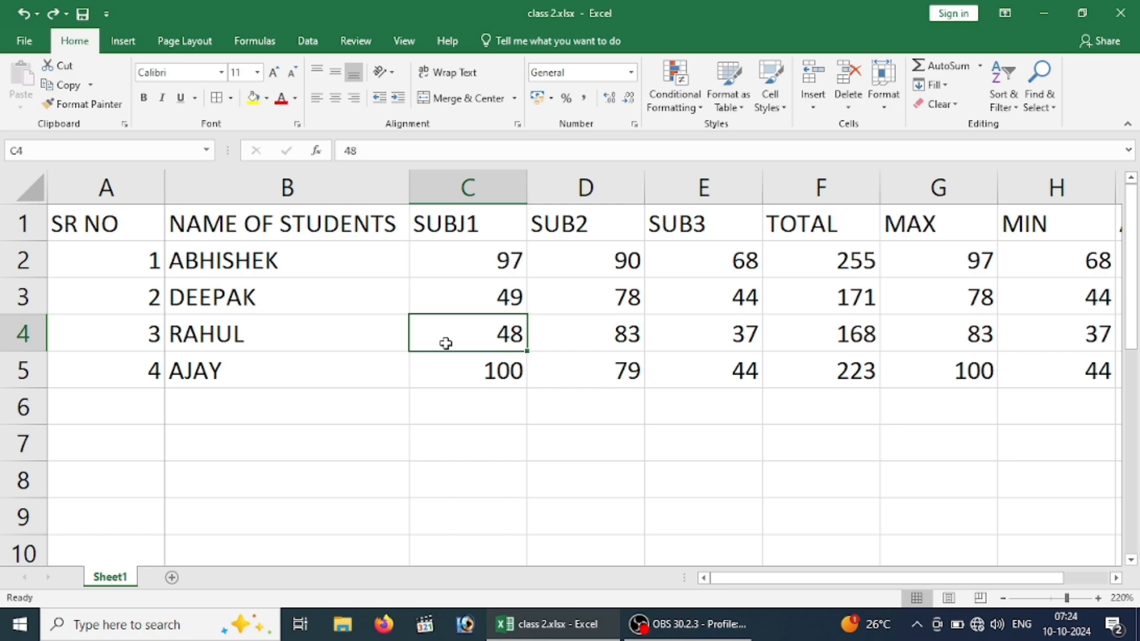
left_click(301, 300)
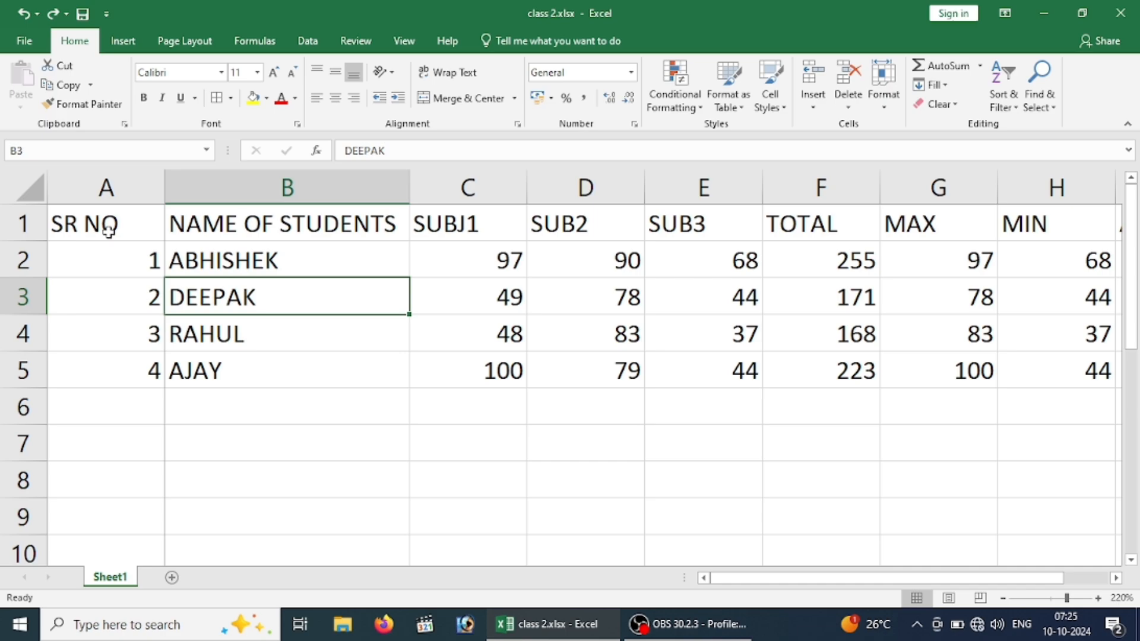
left_click(144, 231)
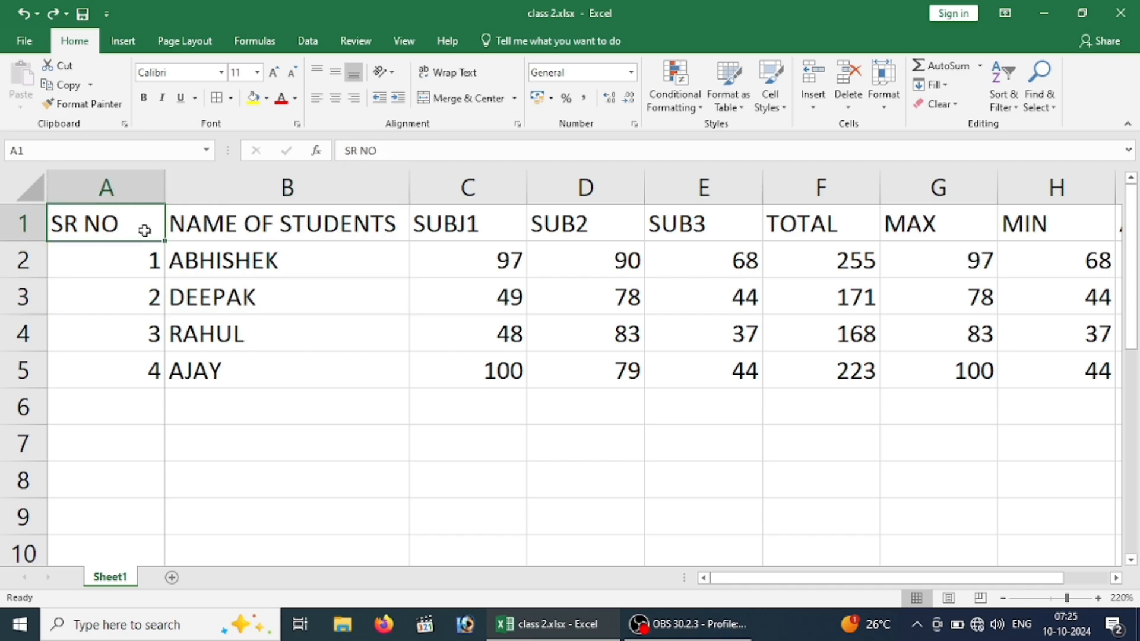
Select the range A1:D5, from the SR NO header through the SUB2 marks.
left_click(1099, 598)
left_click(1099, 597)
left_click(1100, 598)
left_click(1099, 598)
left_click(1099, 597)
left_click(1099, 598)
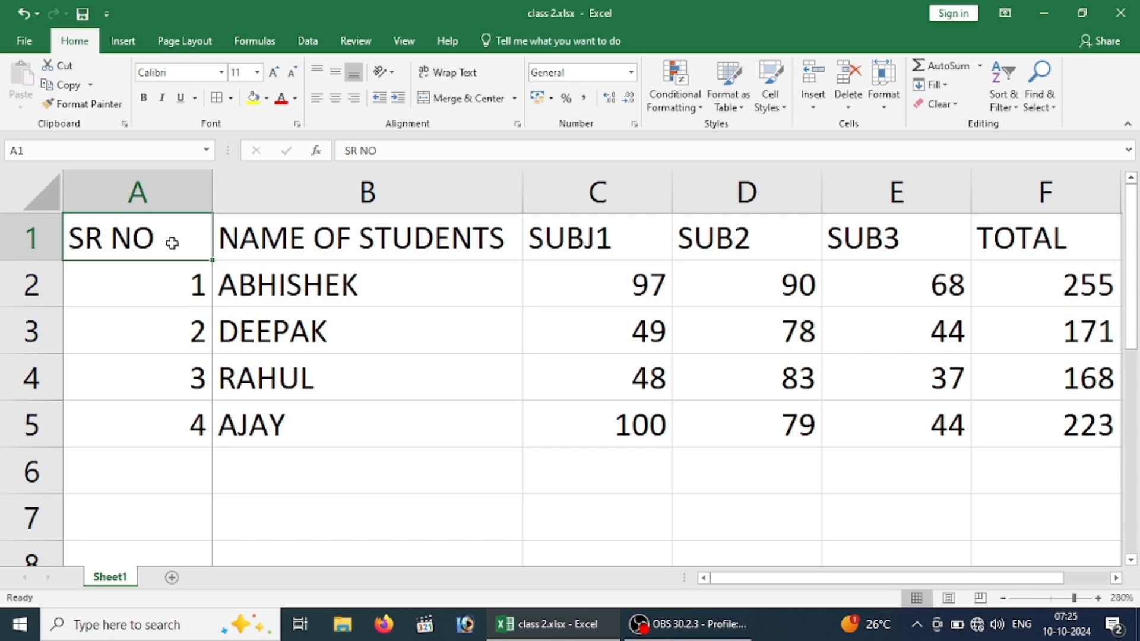
left_click_drag(173, 243, 734, 429)
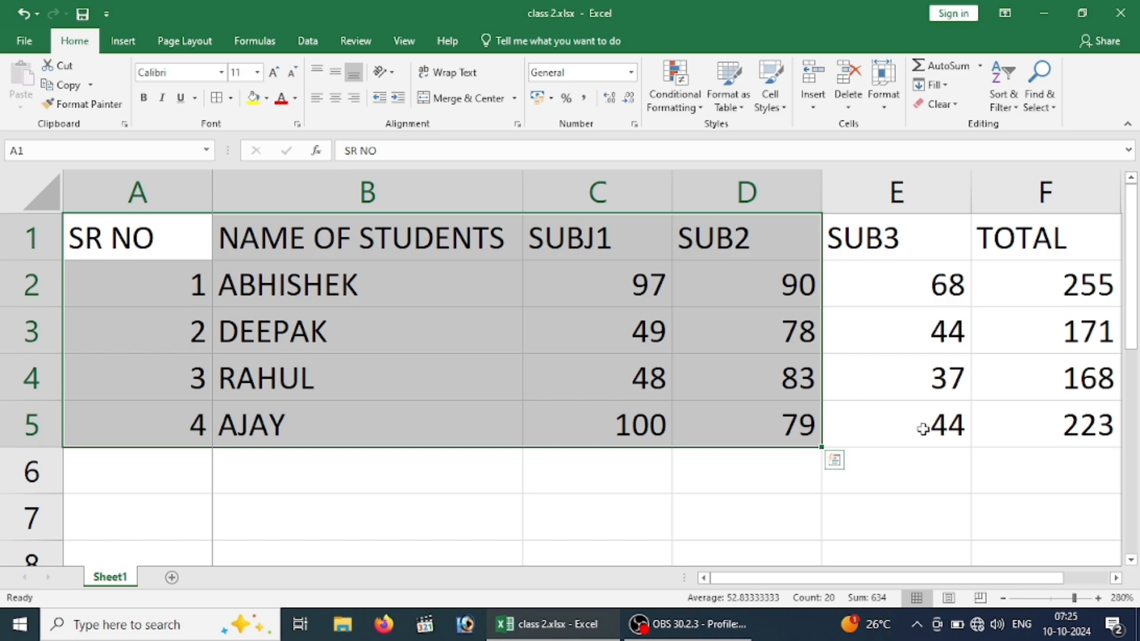
left_click(456, 404)
left_click(342, 342)
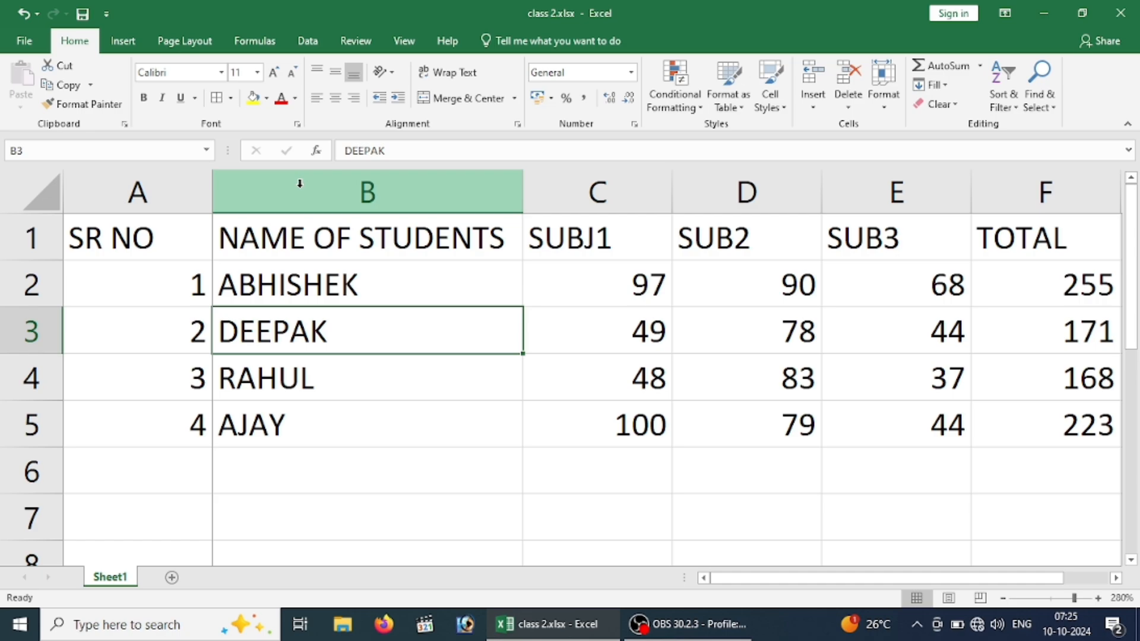
Select the entire NAME OF STUDENTS column, and then select all of row 2.
left_click(350, 188)
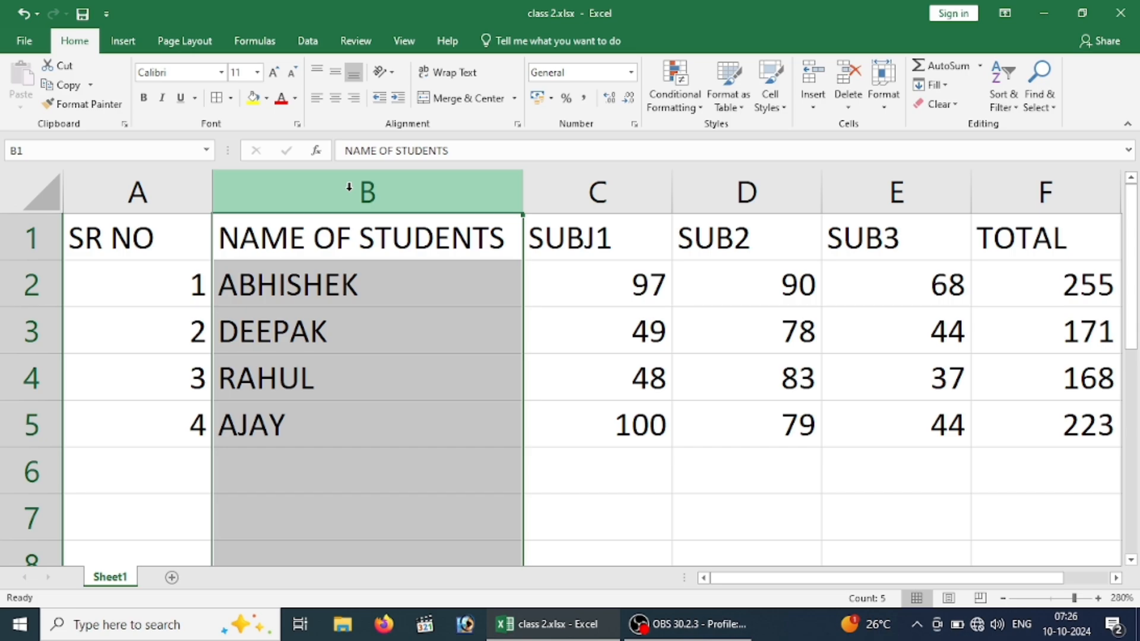
left_click(28, 291)
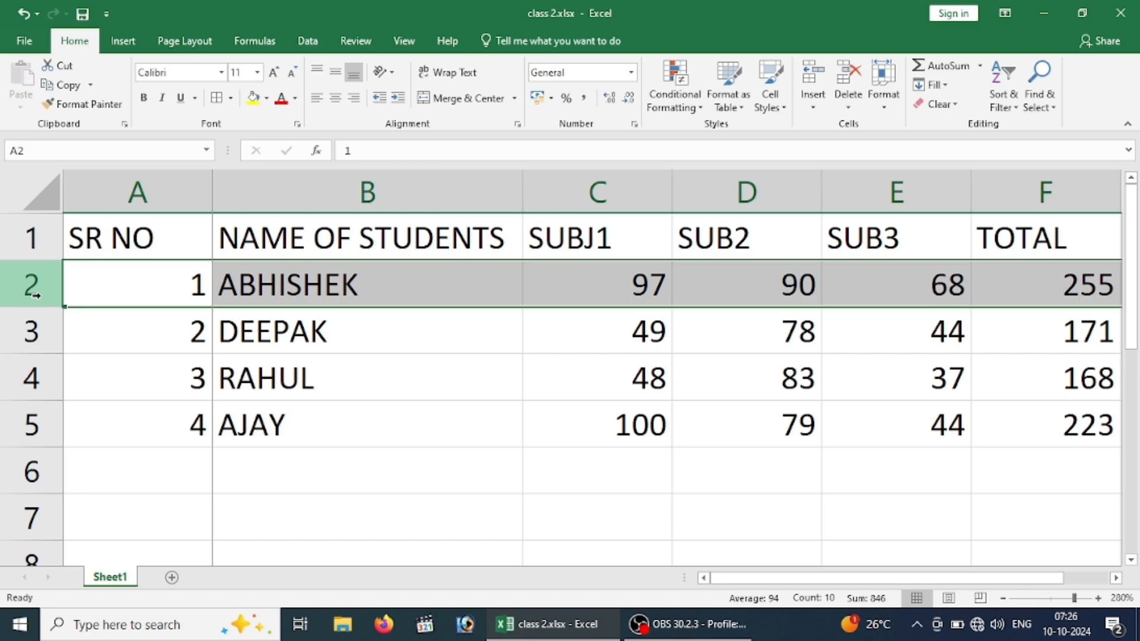
left_click(451, 320)
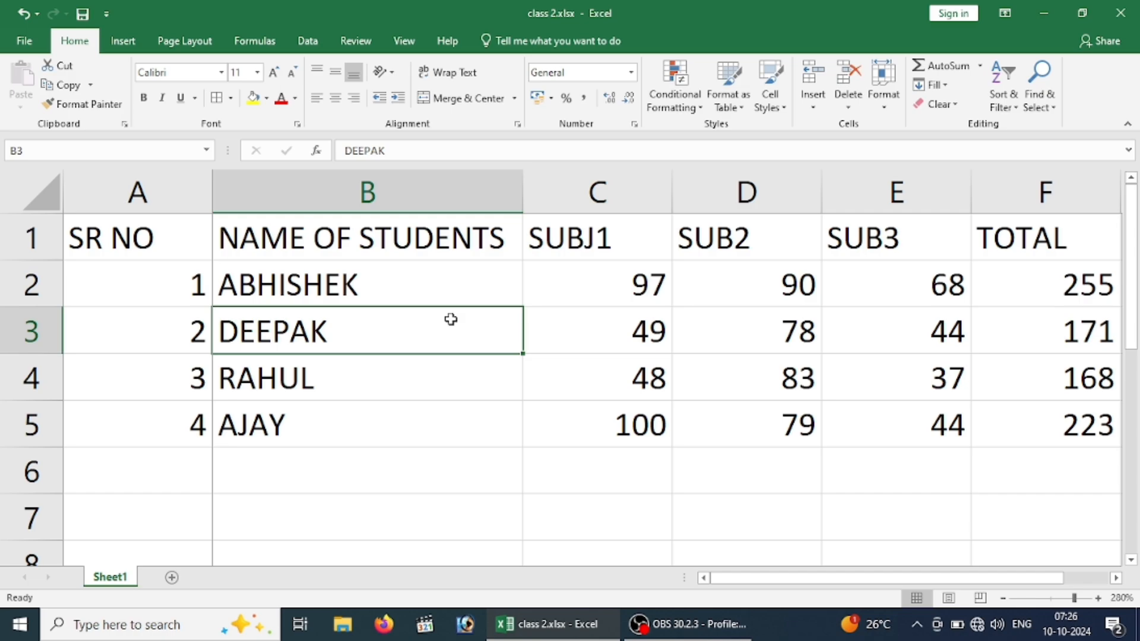
Select columns B through E together, and then select rows 2 through 6 together.
left_click(310, 182)
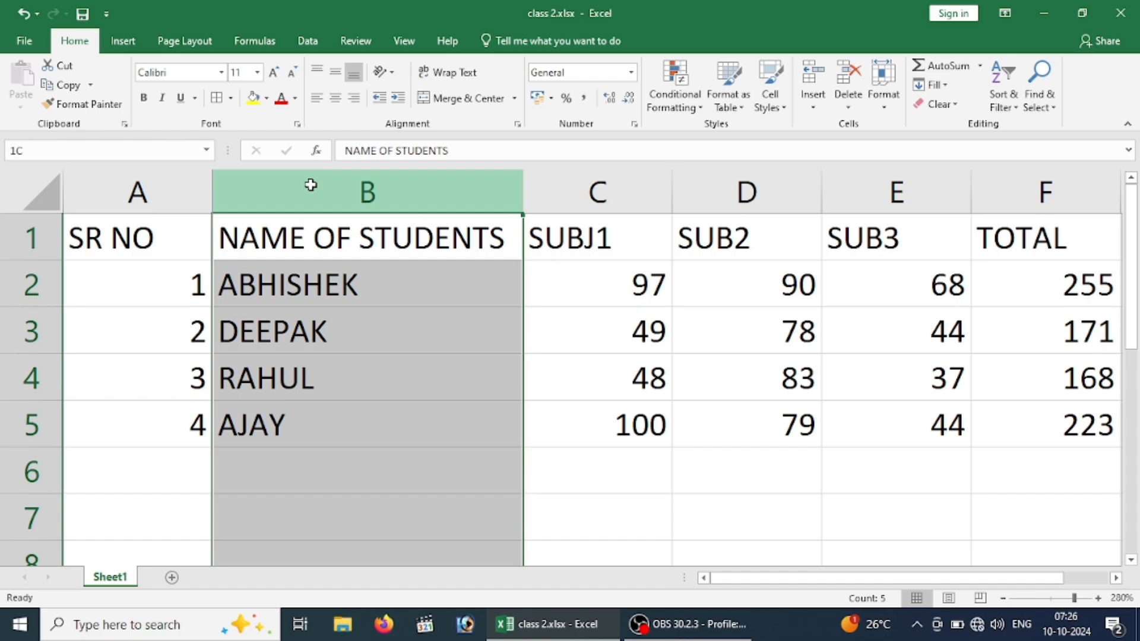
left_click_drag(311, 185, 942, 192)
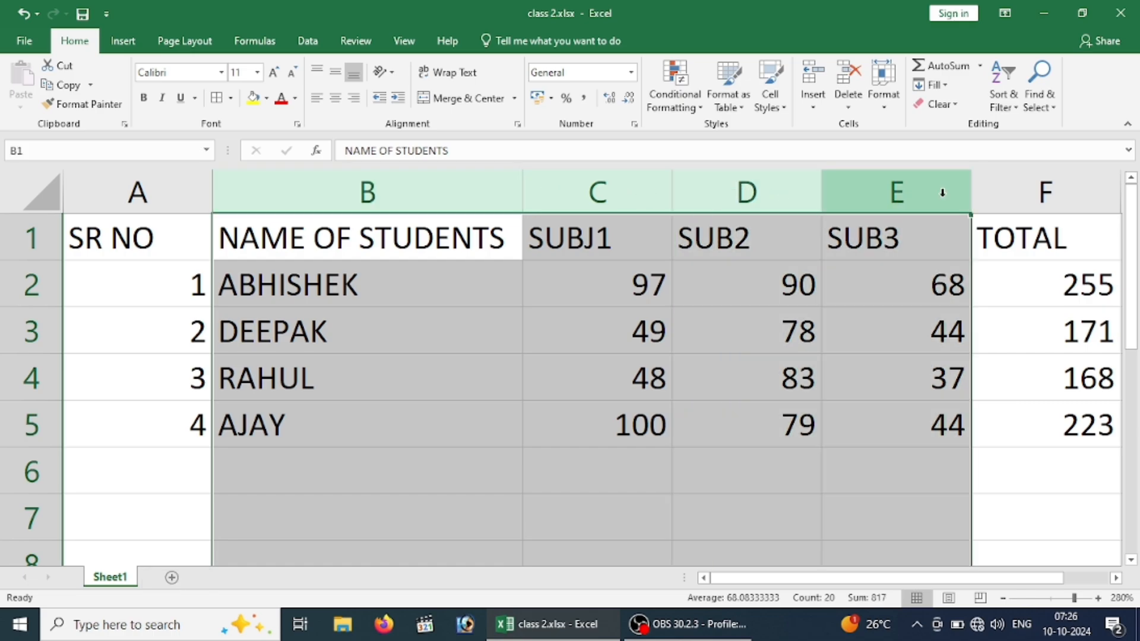
left_click(375, 272)
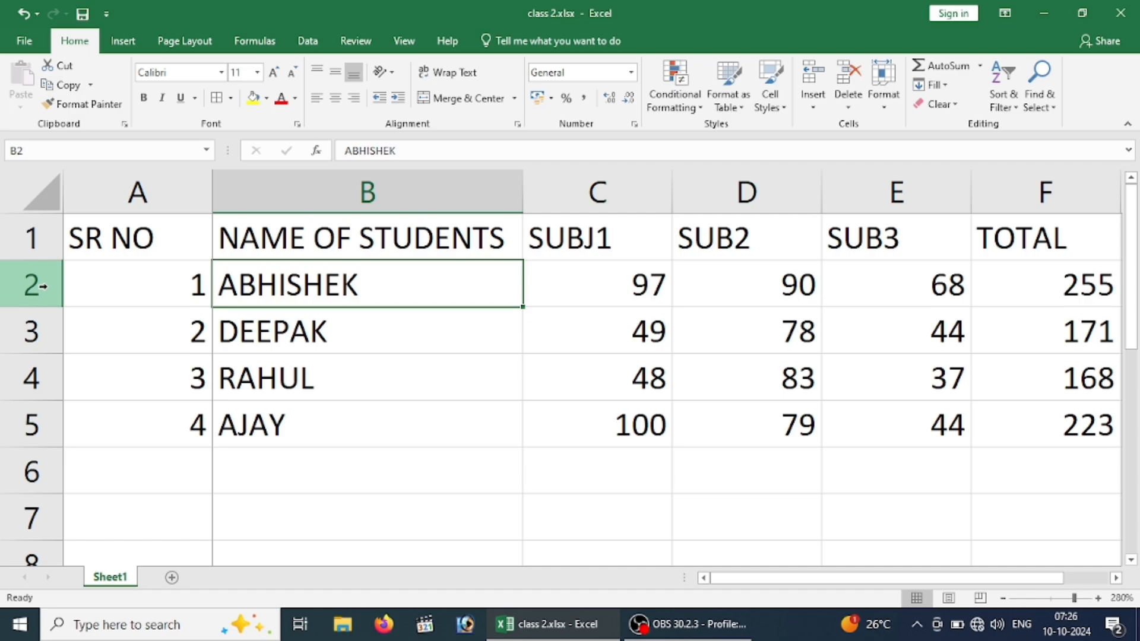
left_click_drag(41, 286, 44, 467)
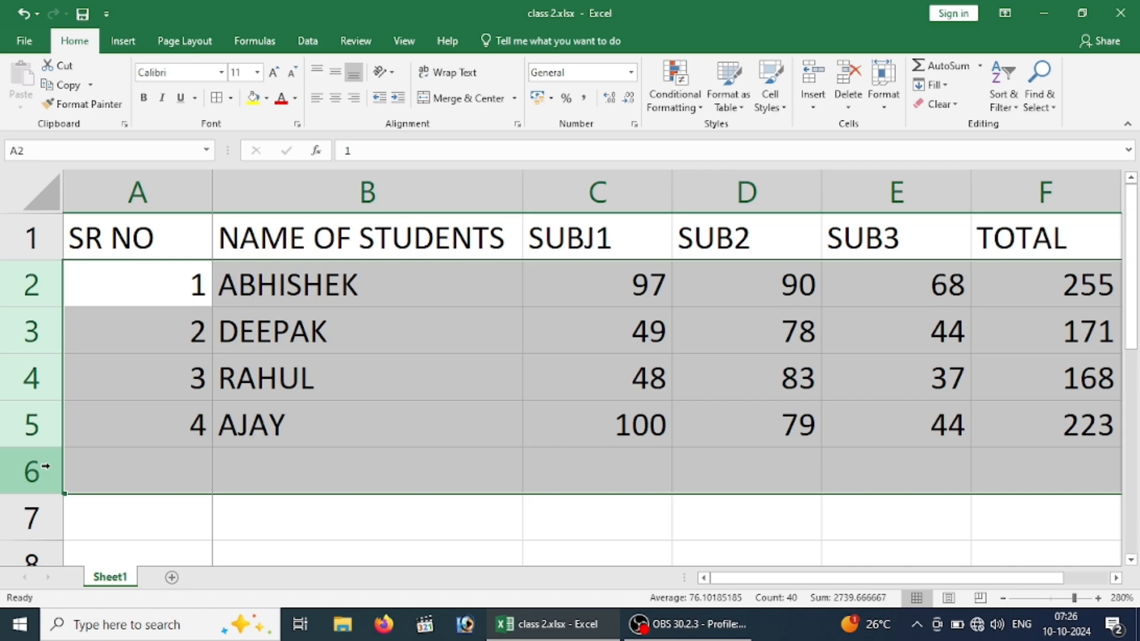
left_click(286, 358)
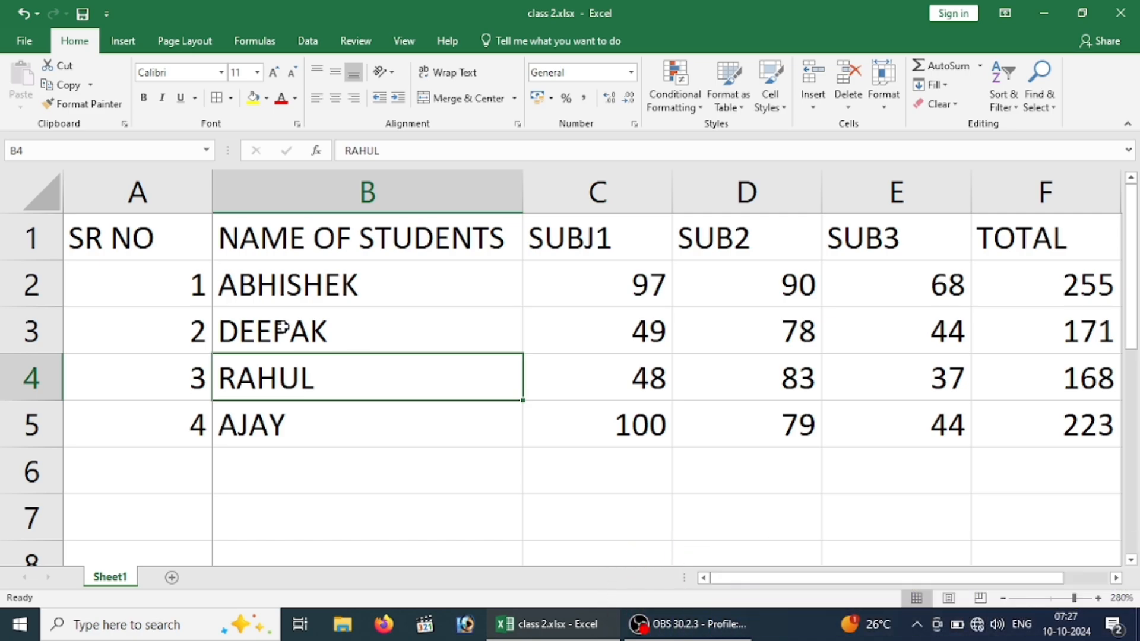
Starting from cell B2, select its entire column and then its entire row.
left_click(306, 291)
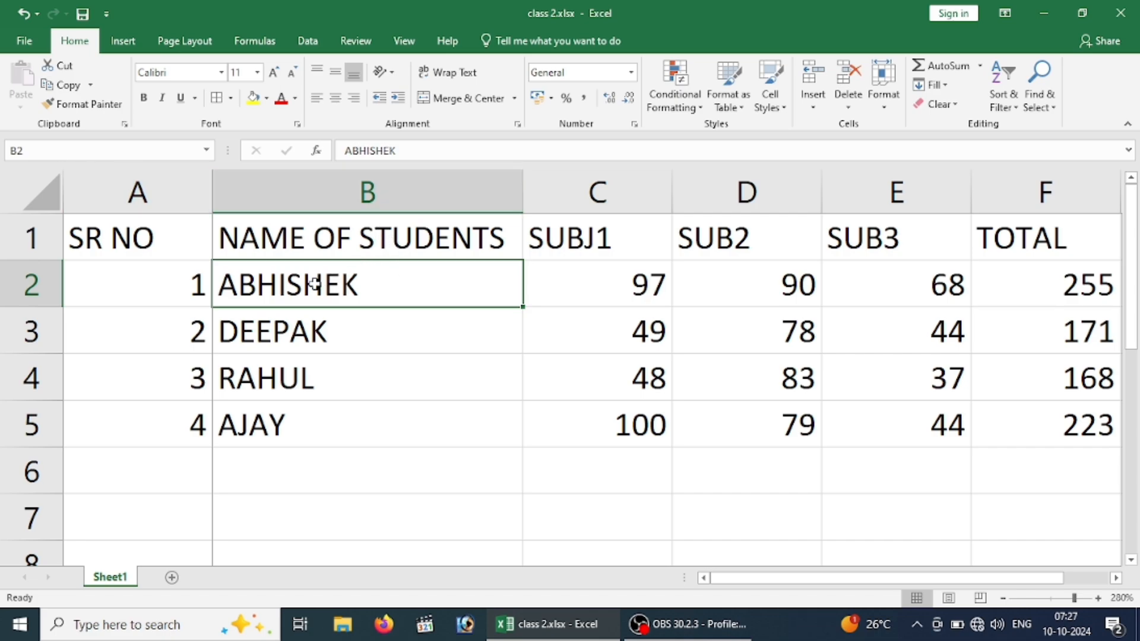
key("ctrl+space")
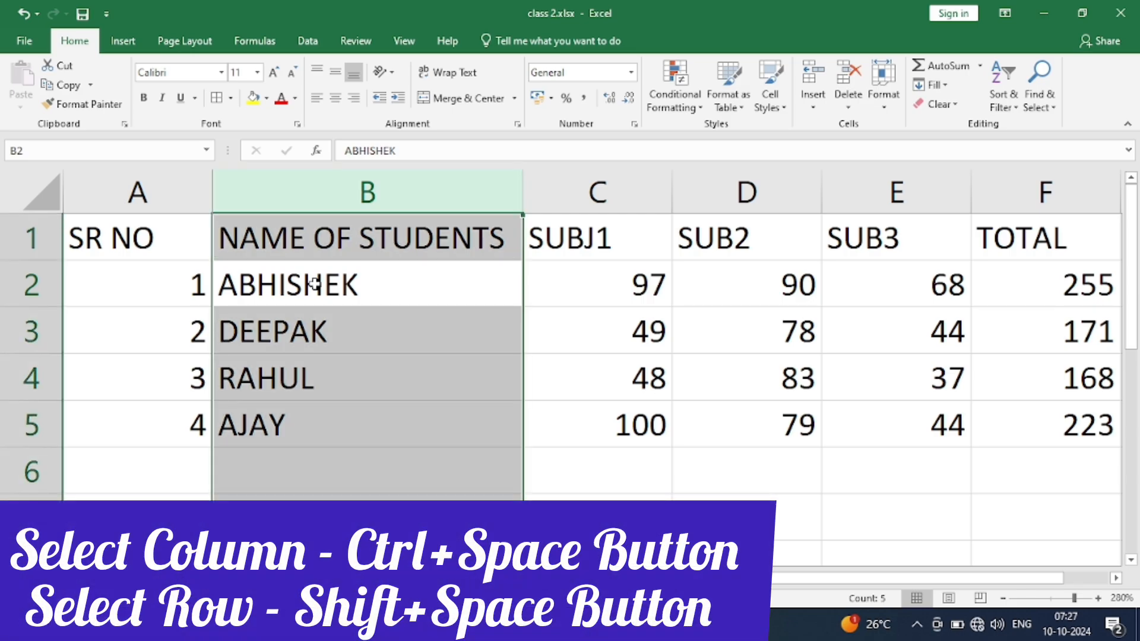
left_click(314, 284)
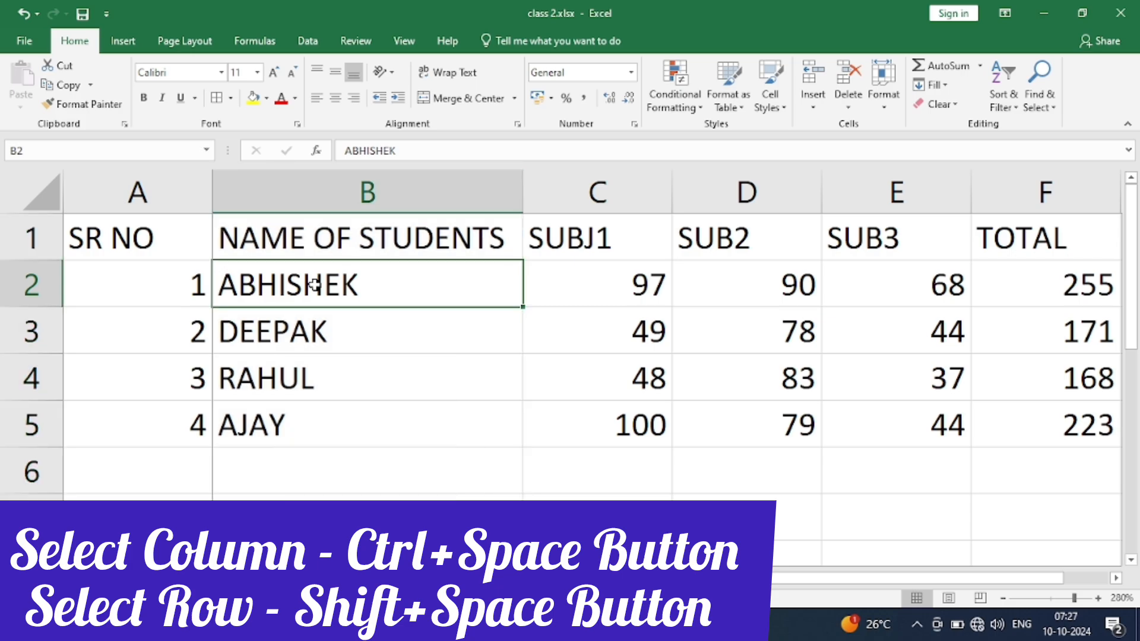
key("shift+space")
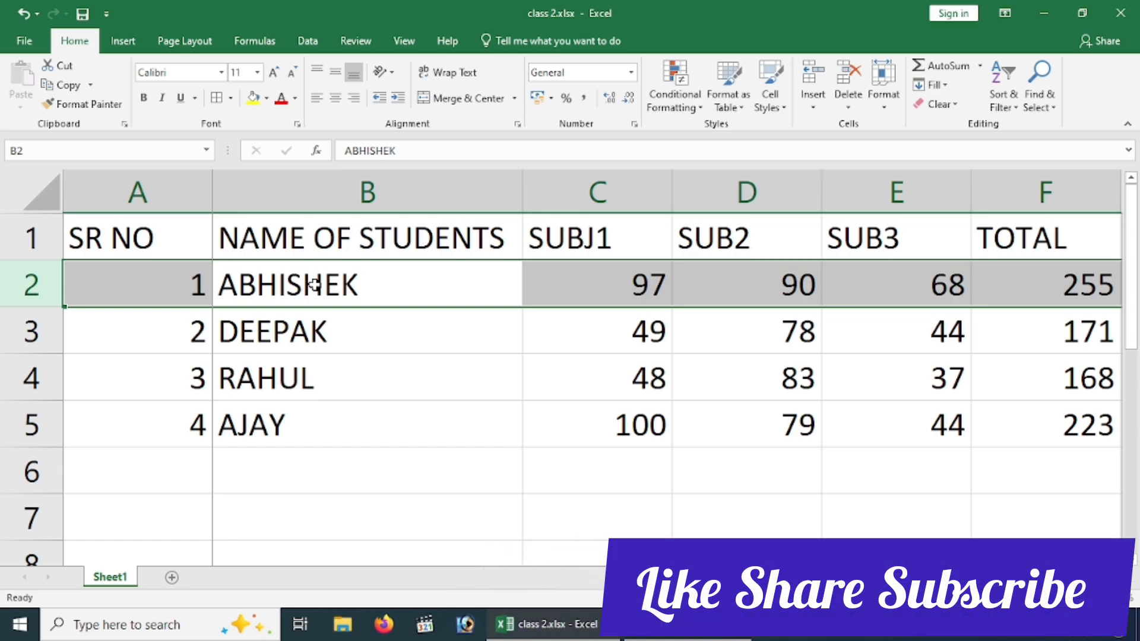
left_click(313, 286)
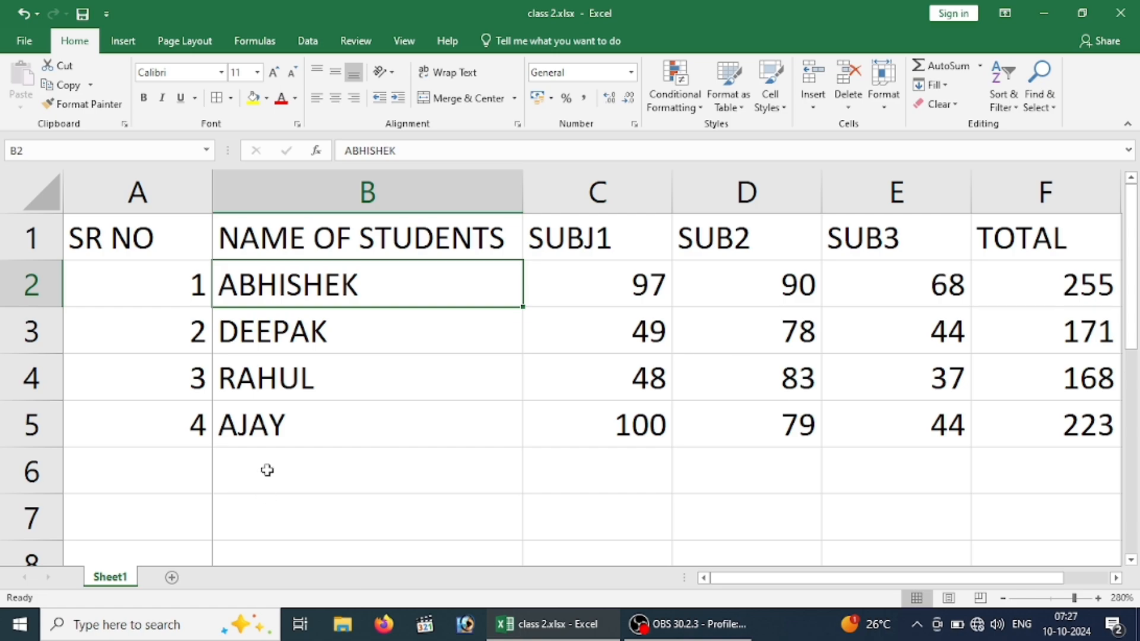
Select the whole student marks table starting from cell C3, and then clear the selection.
left_click(600, 331)
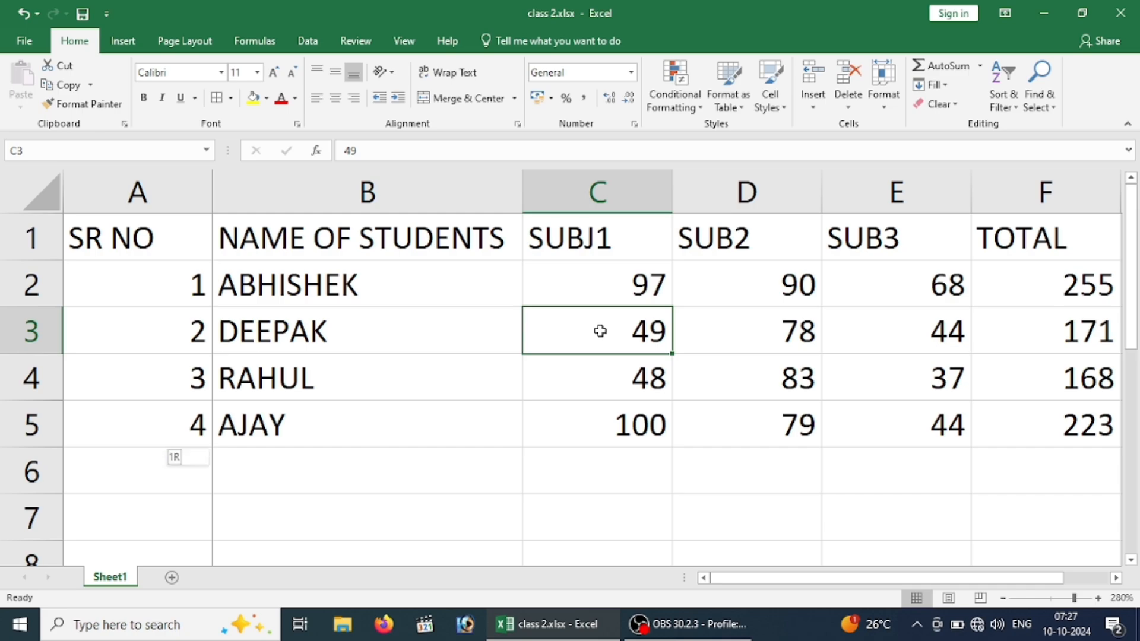
key("ctrl+a")
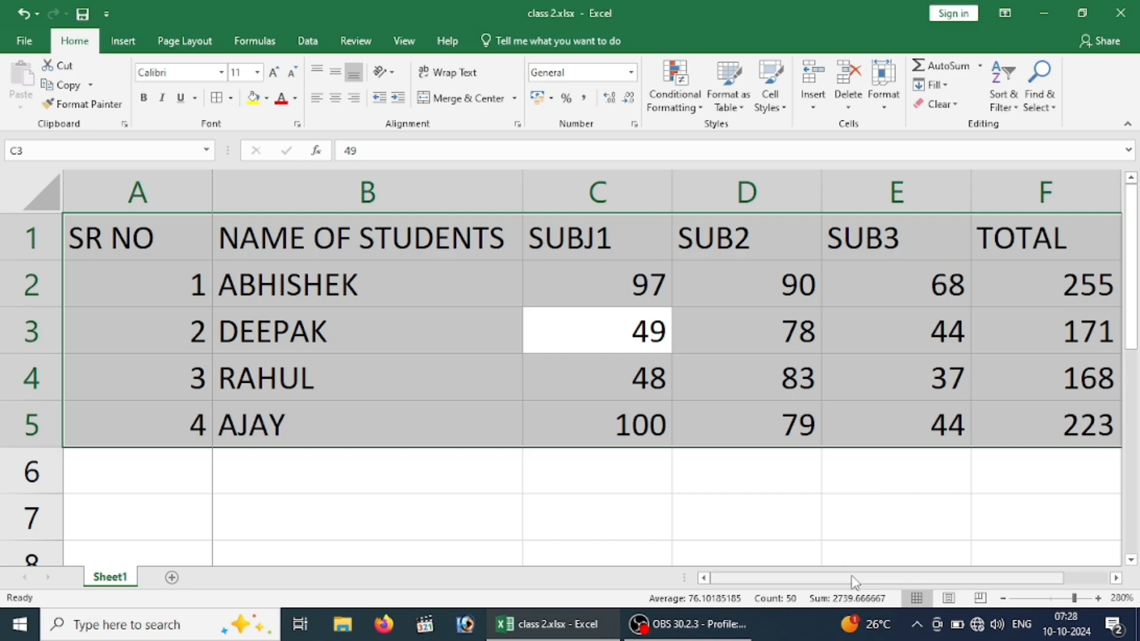
left_click(768, 529)
key("Right")
key("Right")
key("Right")
key("Right")
key("Right")
key("Right")
key("Right")
key("Right")
key("Right")
key("Right")
key("Right")
key("Right")
key("Right")
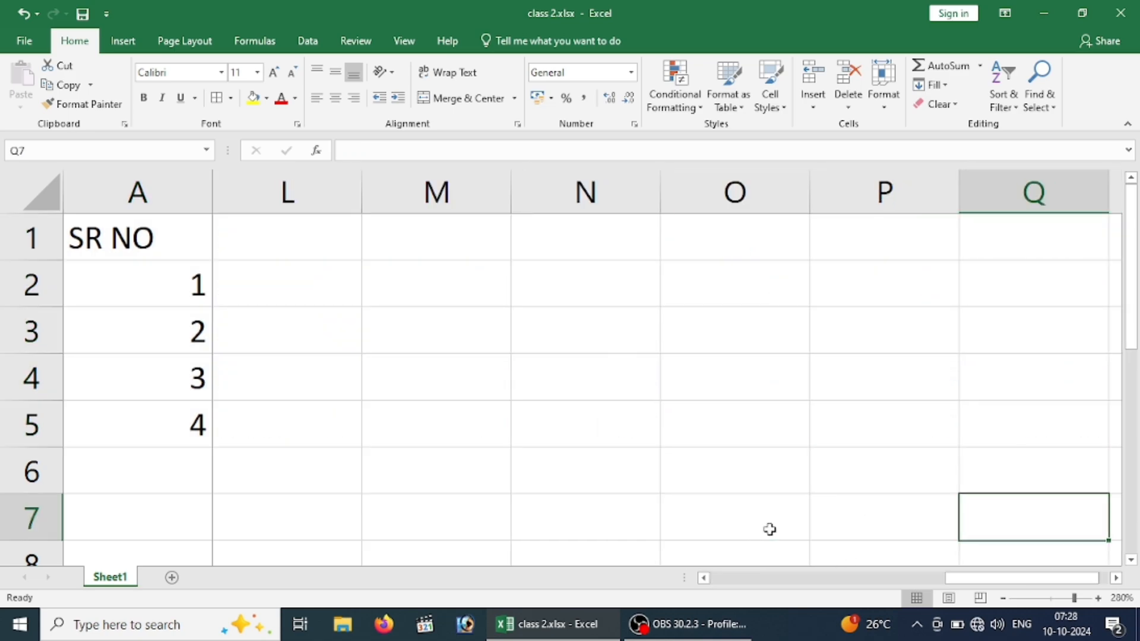
key("Right")
key("Right")
key("Right")
key("Right")
key("Right")
key("Right")
key("Right")
key("Left")
key("Left")
key("Left")
key("Left")
key("Left")
key("Left")
key("Left")
key("Left")
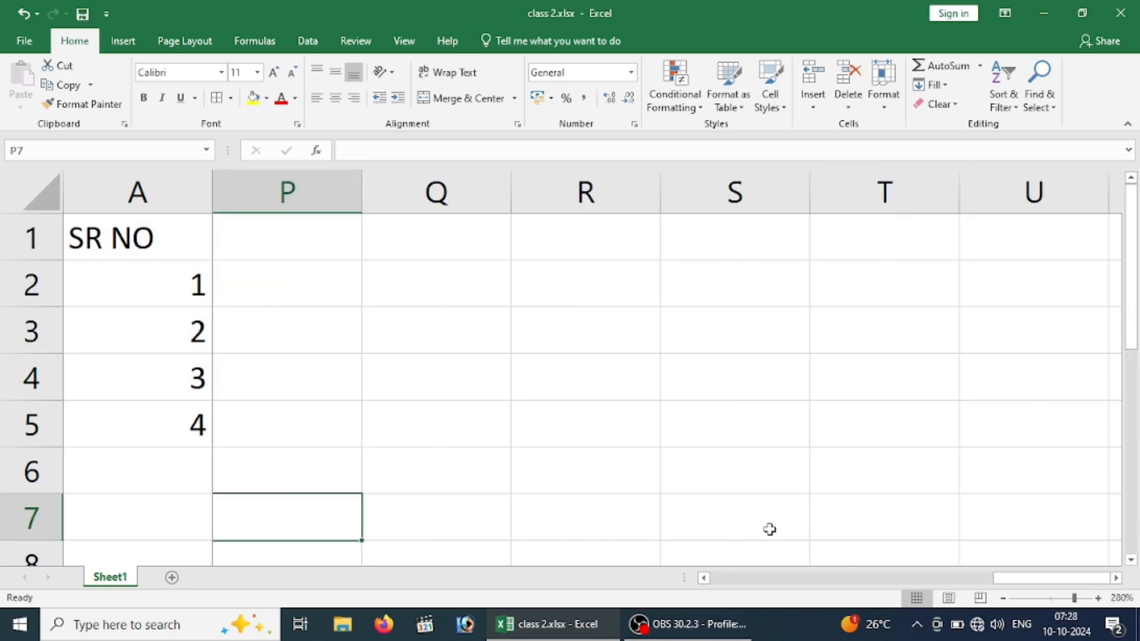
key("ctrl+Left")
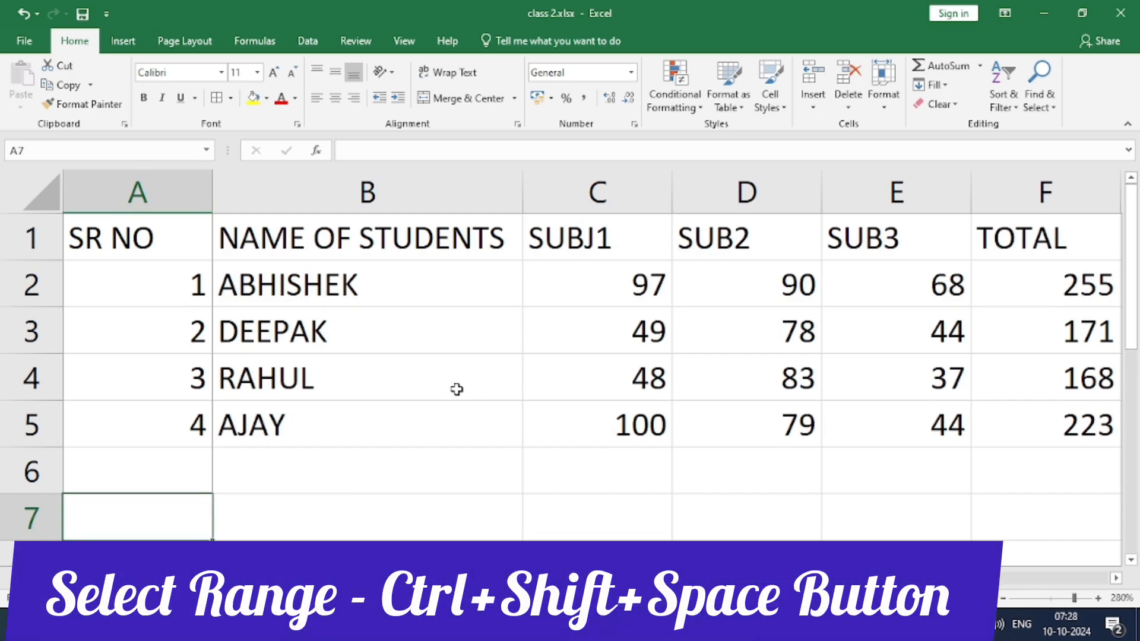
Select the whole student marks table from cell B4 and reduce its font size to 10.
left_click(457, 389)
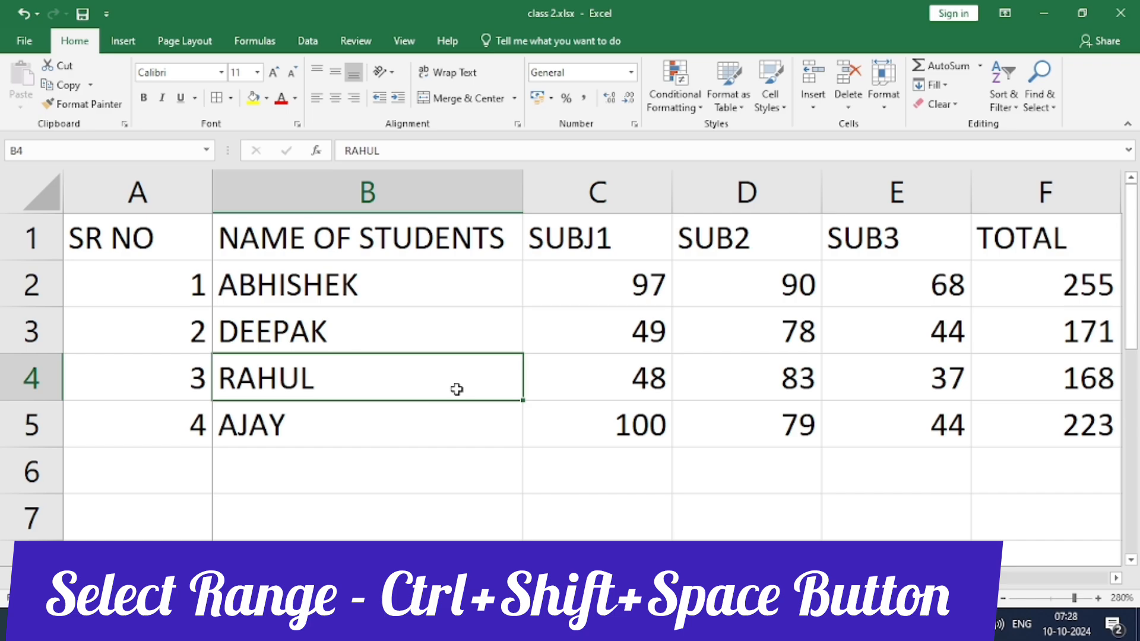
key("ctrl+shift+space")
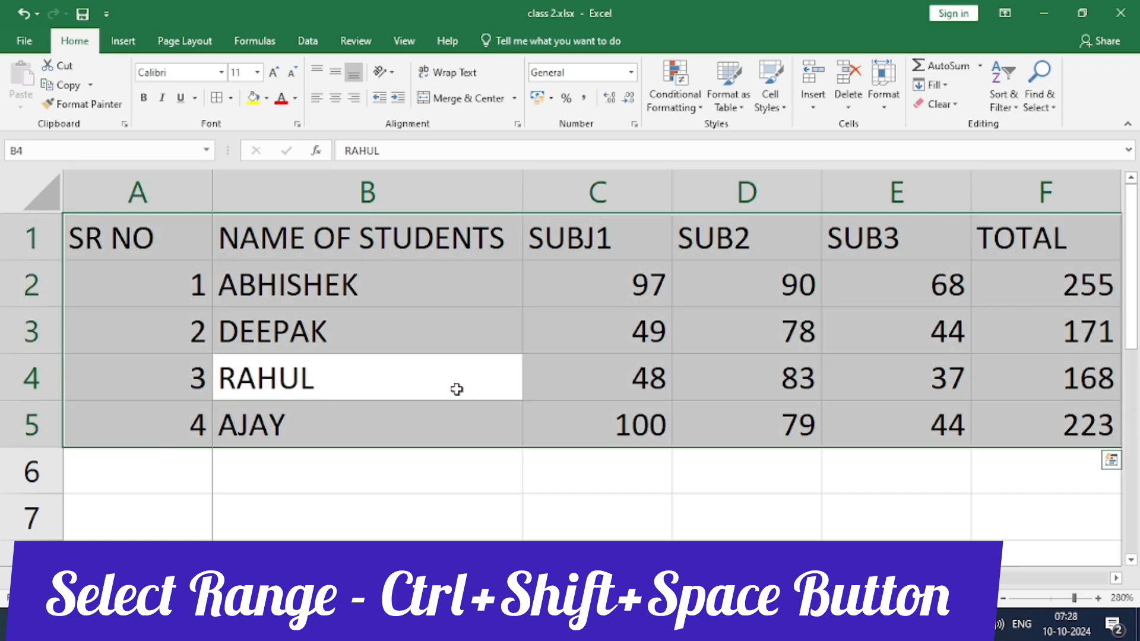
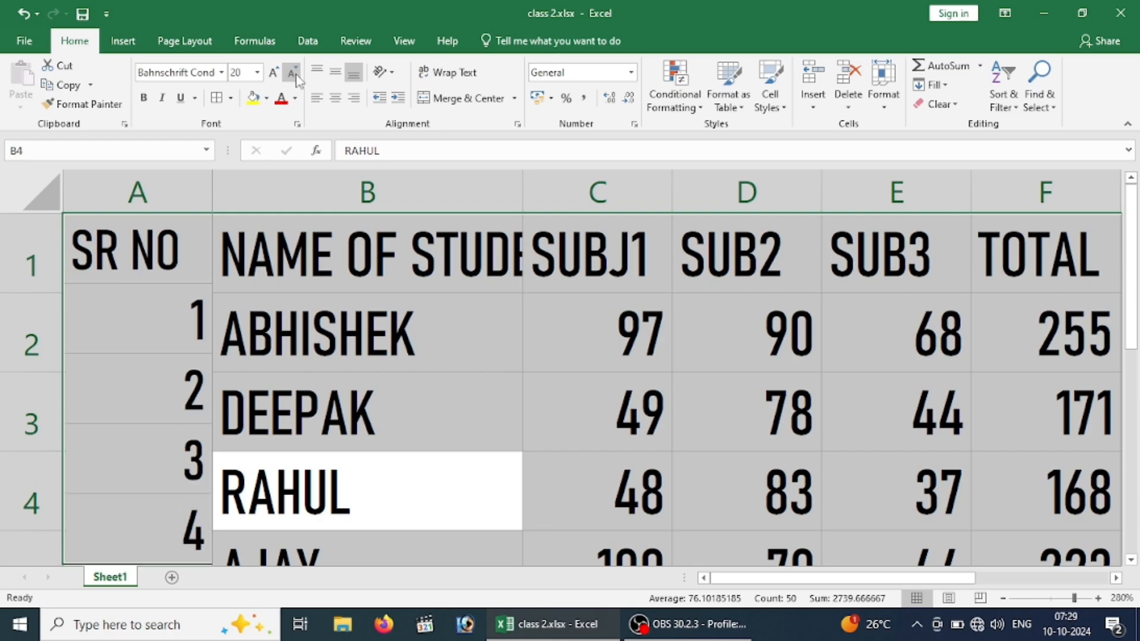
left_click(292, 74)
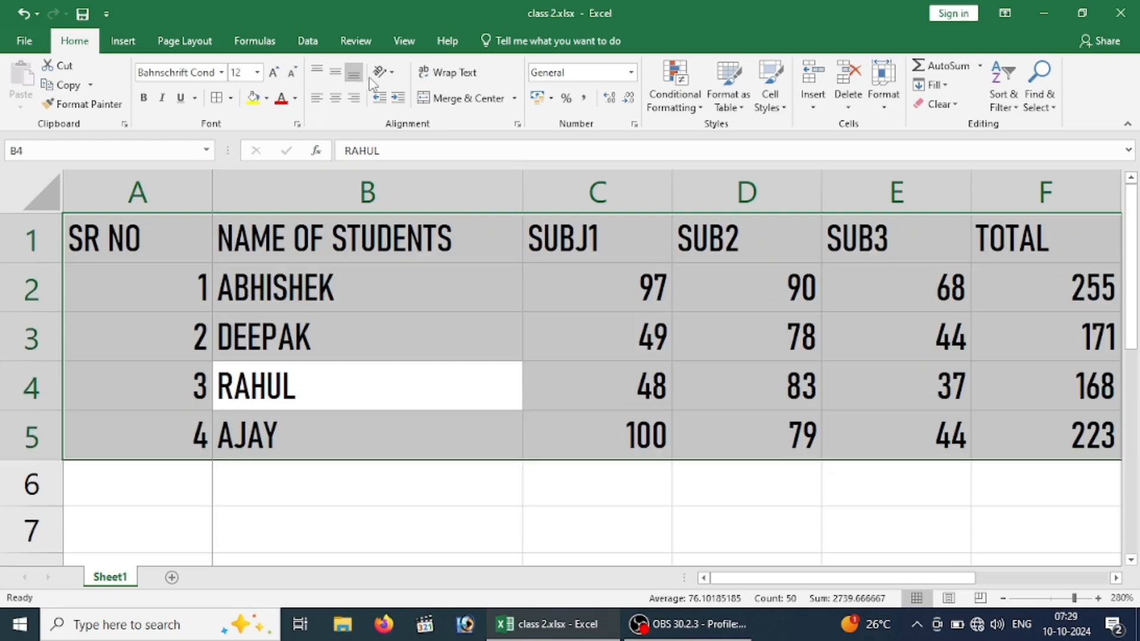
left_click(292, 74)
left_click(292, 74)
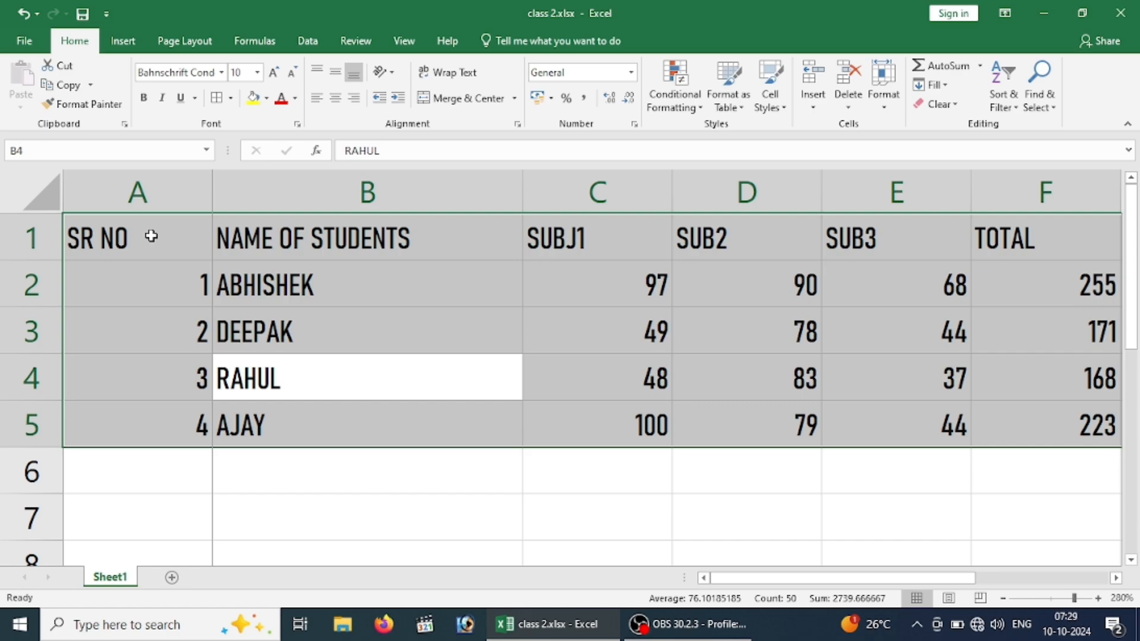
Reselect the whole table from cell B1, try filling its cells right and down, and undo both fills.
left_click(261, 240)
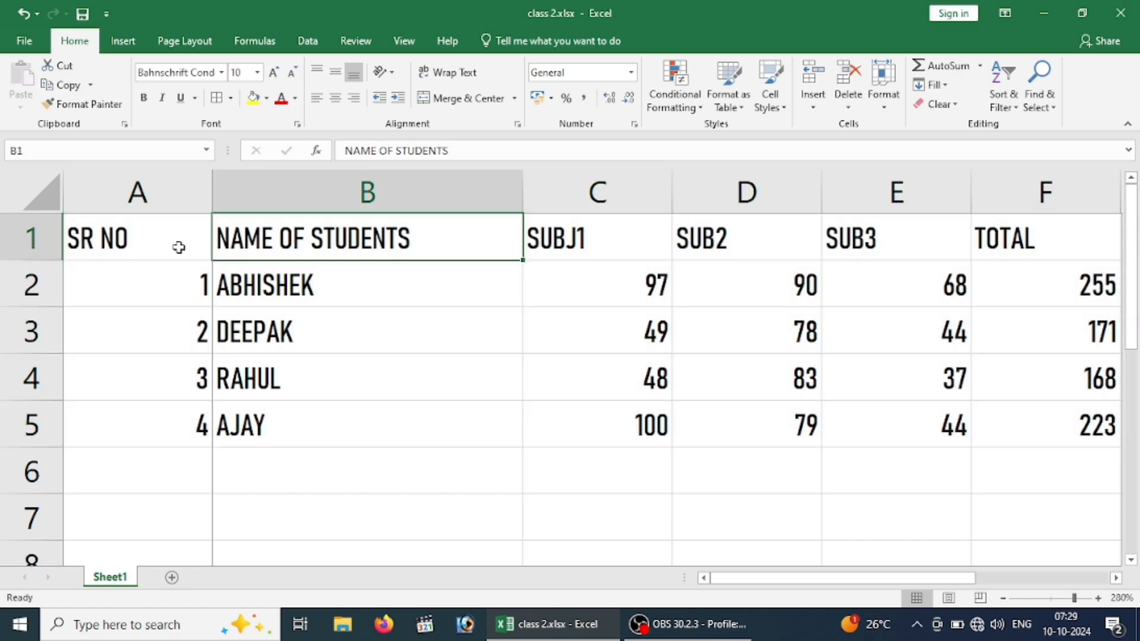
key("ctrl+a")
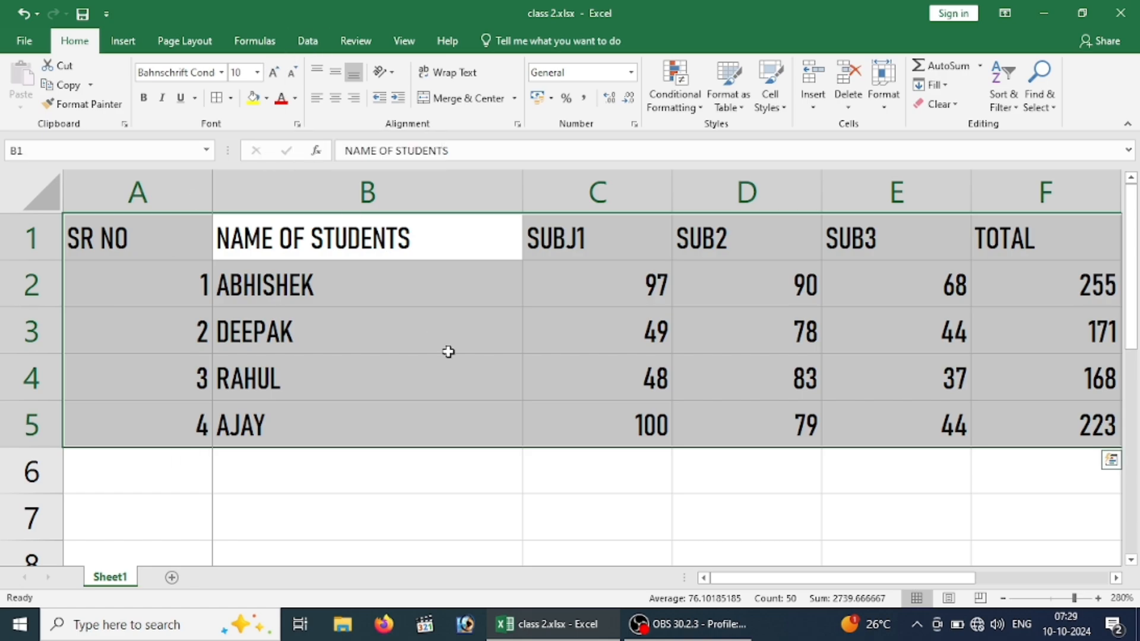
key("ctrl+r")
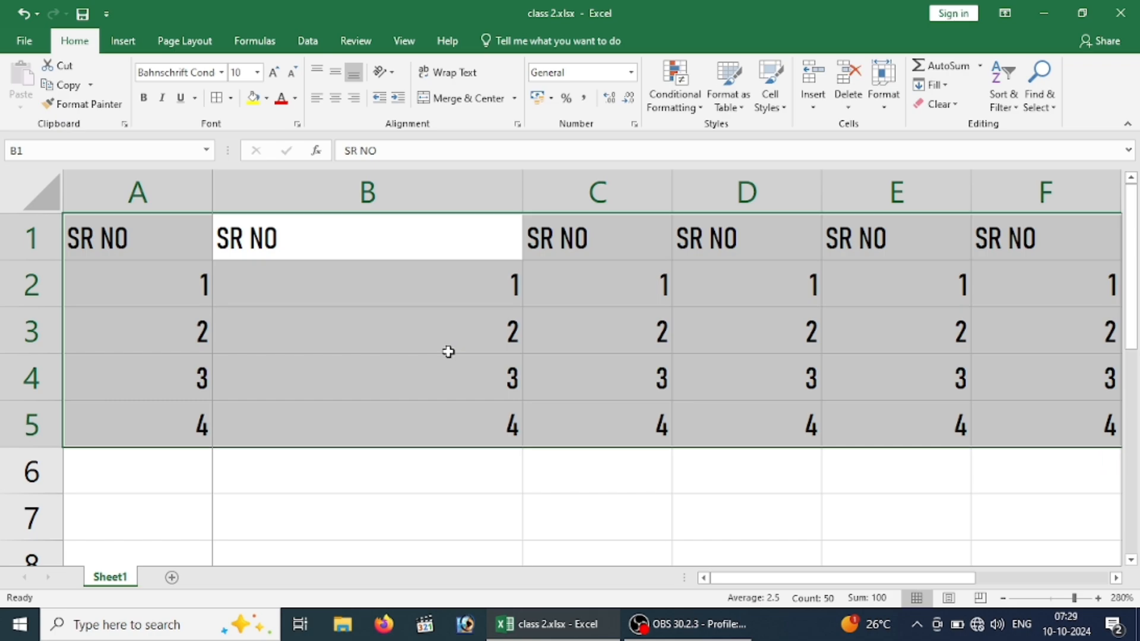
key("ctrl+d")
key("ctrl+z")
key("ctrl+z")
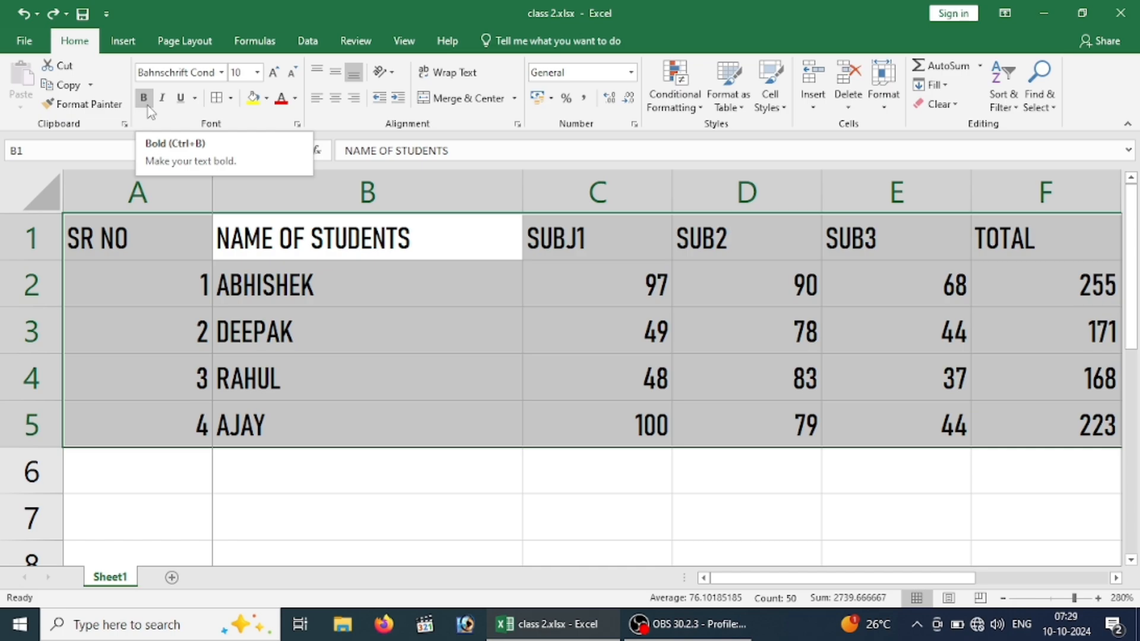
Increase the selected table's font size to 11 and make its text bold.
left_click(272, 73)
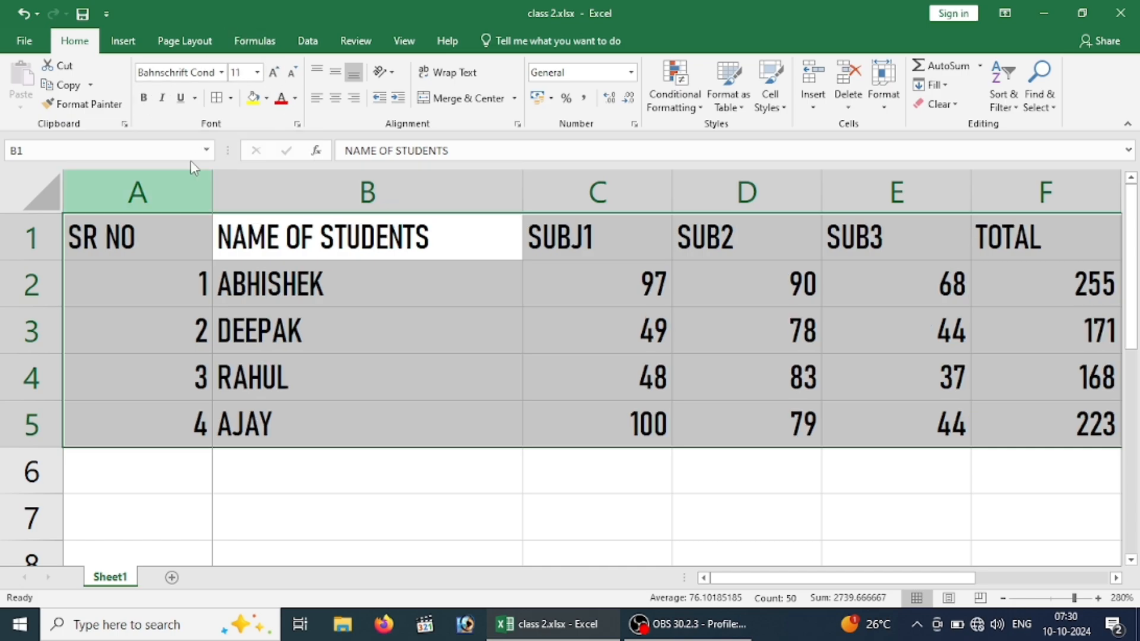
left_click(145, 98)
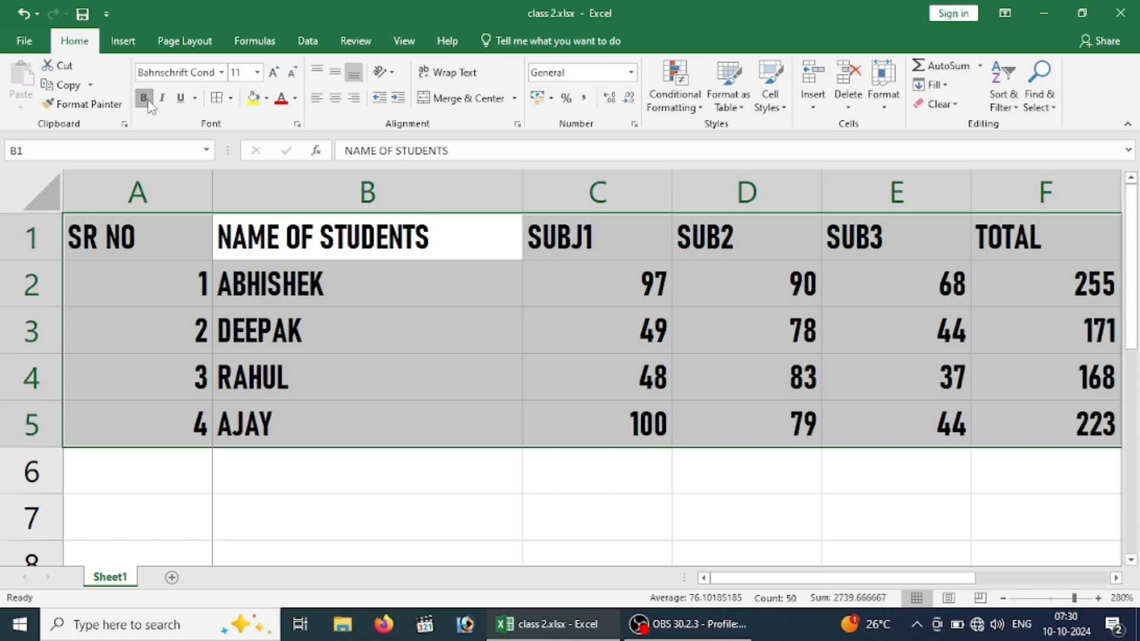
Make the selected table's text italic, underline it, and change the underline to a double underline.
left_click(144, 98)
left_click(164, 100)
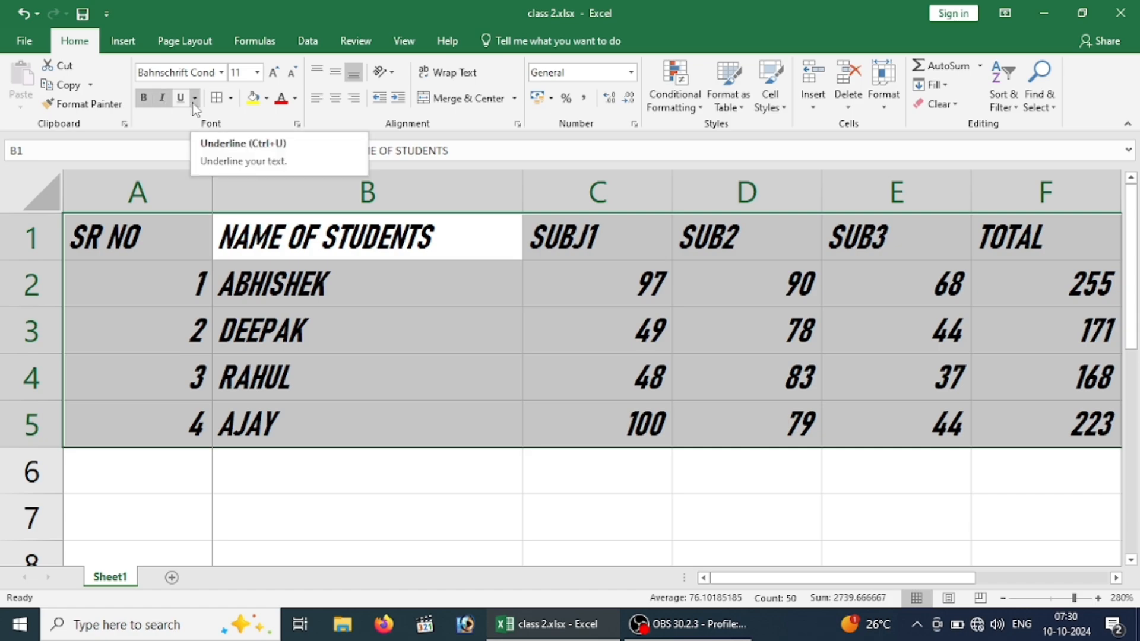
left_click(194, 101)
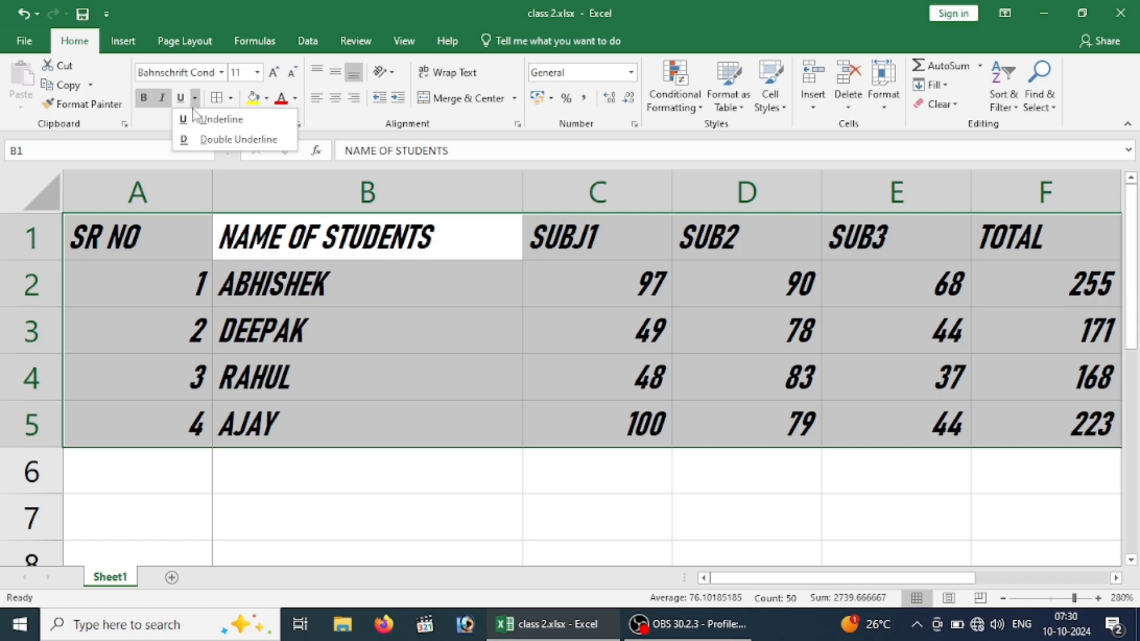
left_click(200, 116)
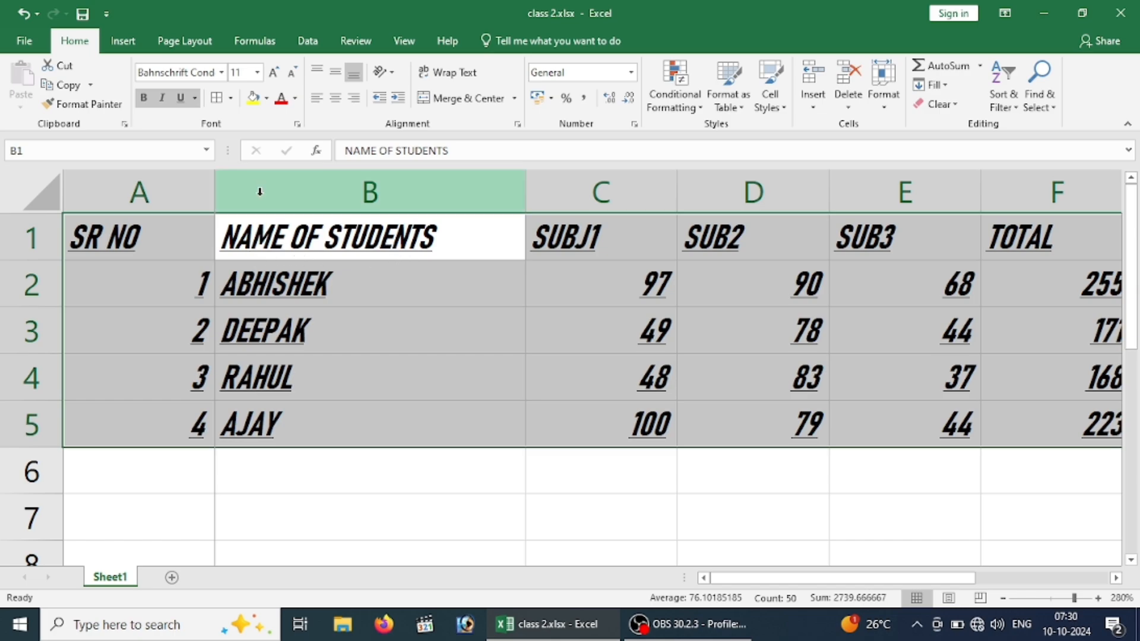
left_click(197, 101)
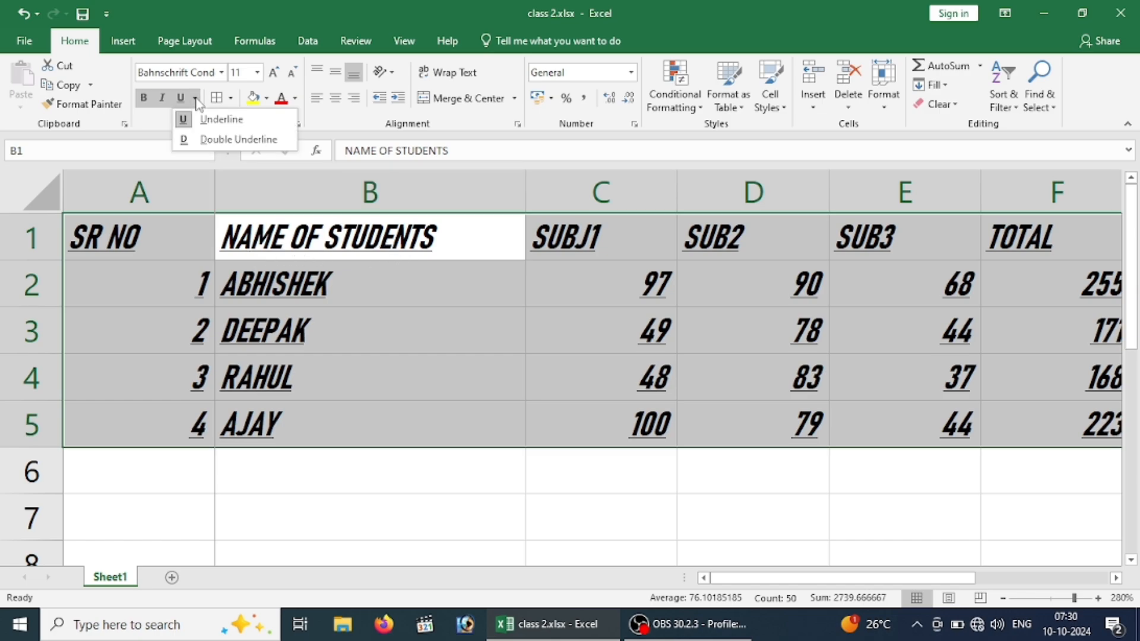
left_click(202, 140)
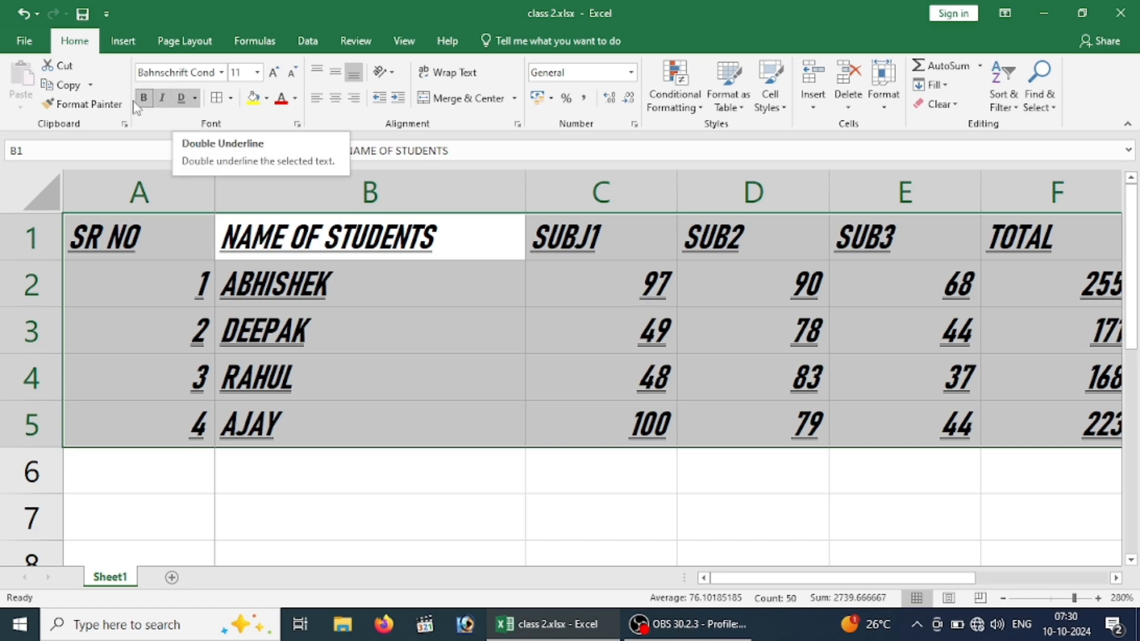
Remove the double underline, italic and bold formatting from the table, and clear the table selection.
left_click(181, 102)
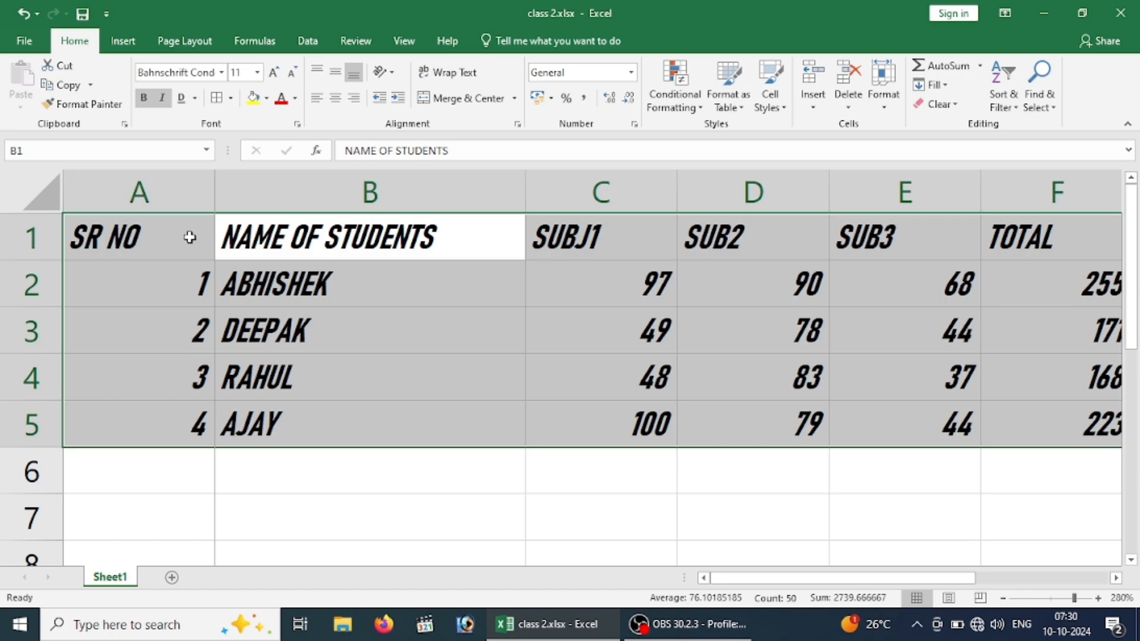
left_click(165, 100)
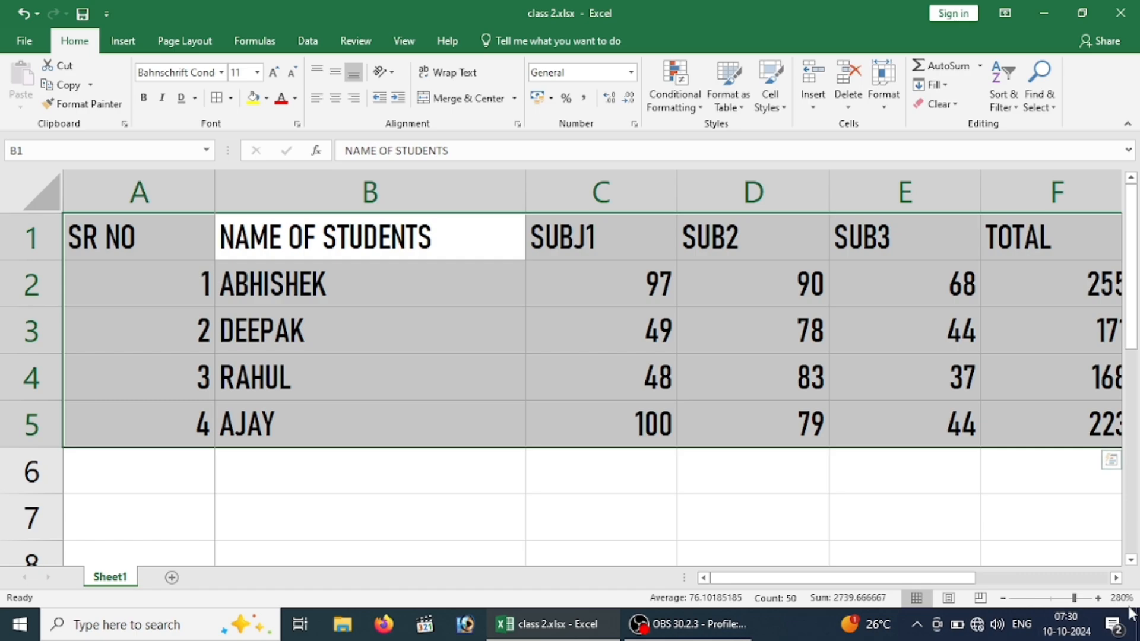
left_click(1098, 598)
left_click(1098, 598)
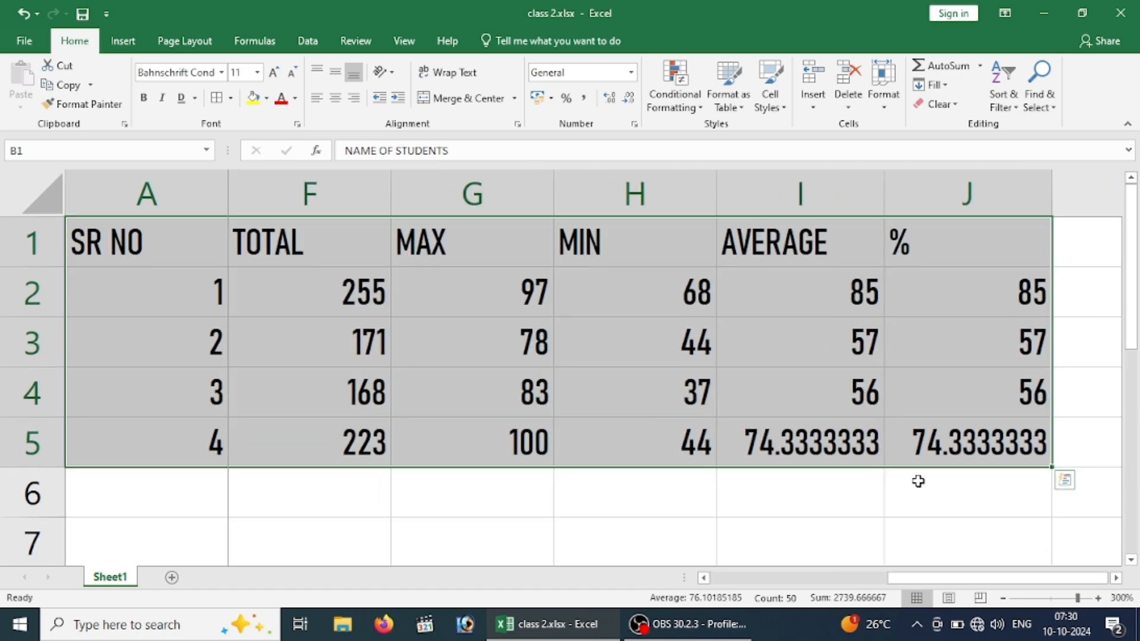
left_click_drag(929, 585, 671, 564)
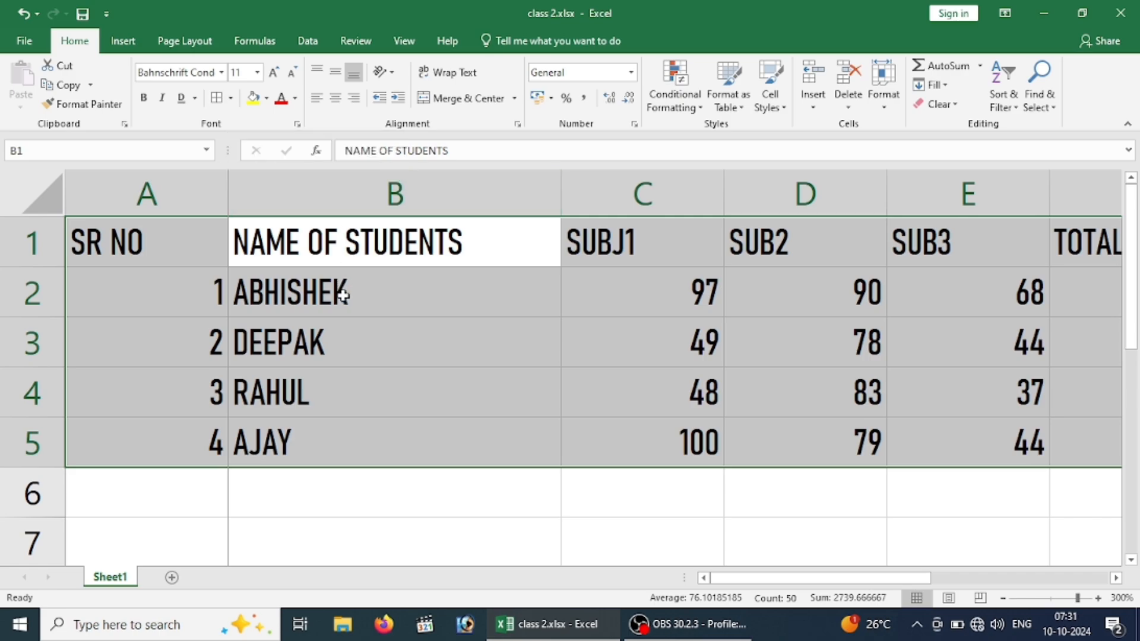
left_click(330, 520)
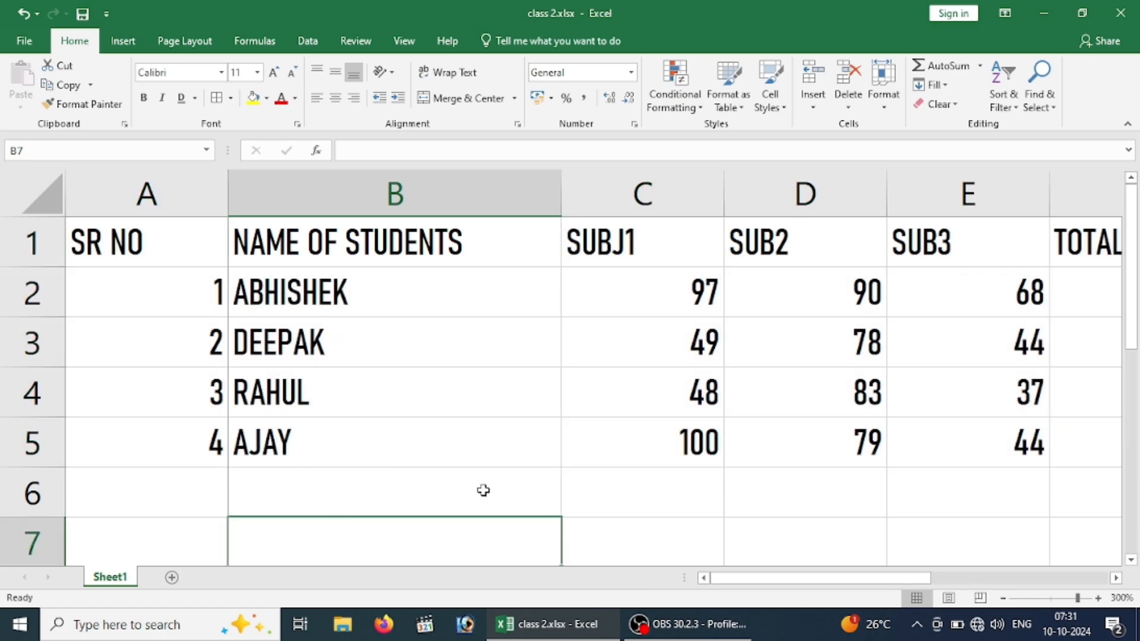
left_click(457, 458)
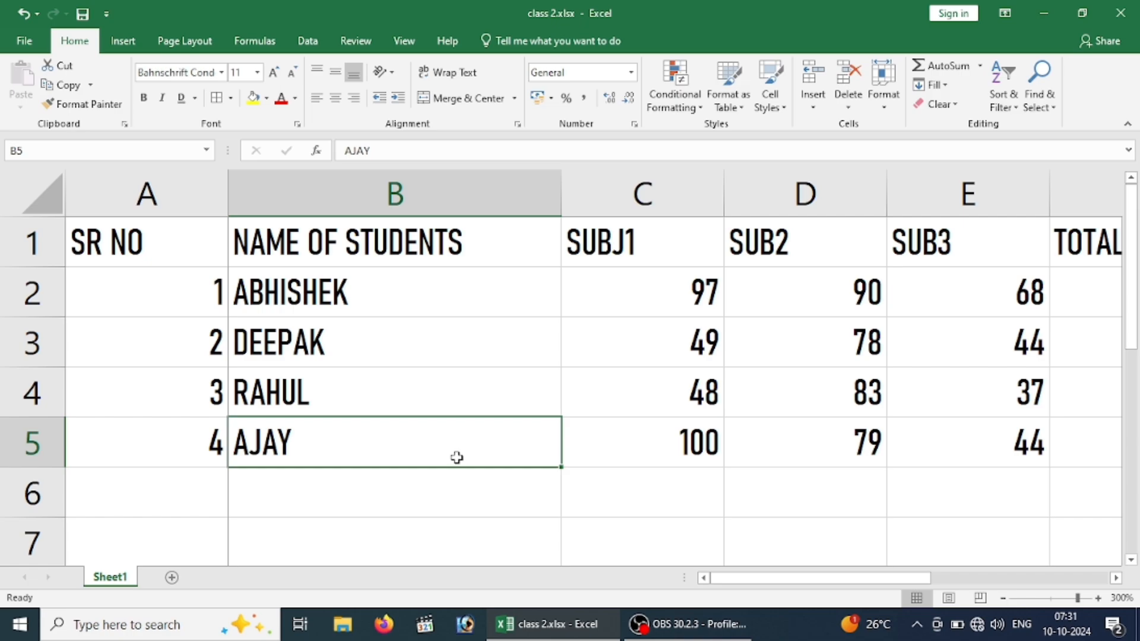
Hide the worksheet's gridlines, select cell C6, and show the gridlines again.
left_click(405, 42)
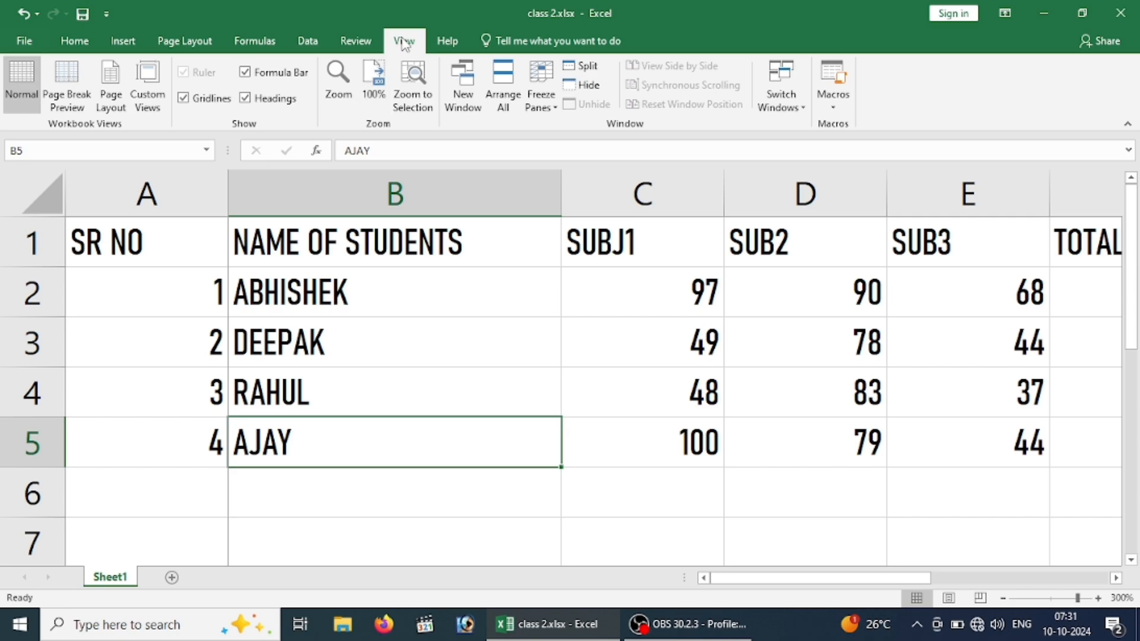
left_click(195, 107)
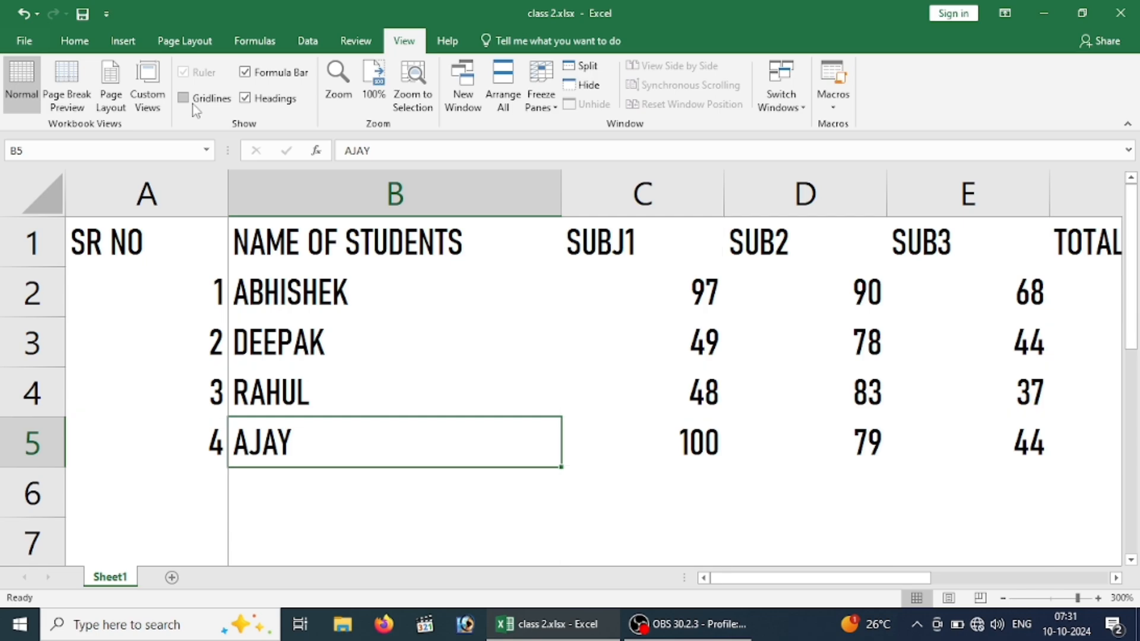
left_click(572, 478)
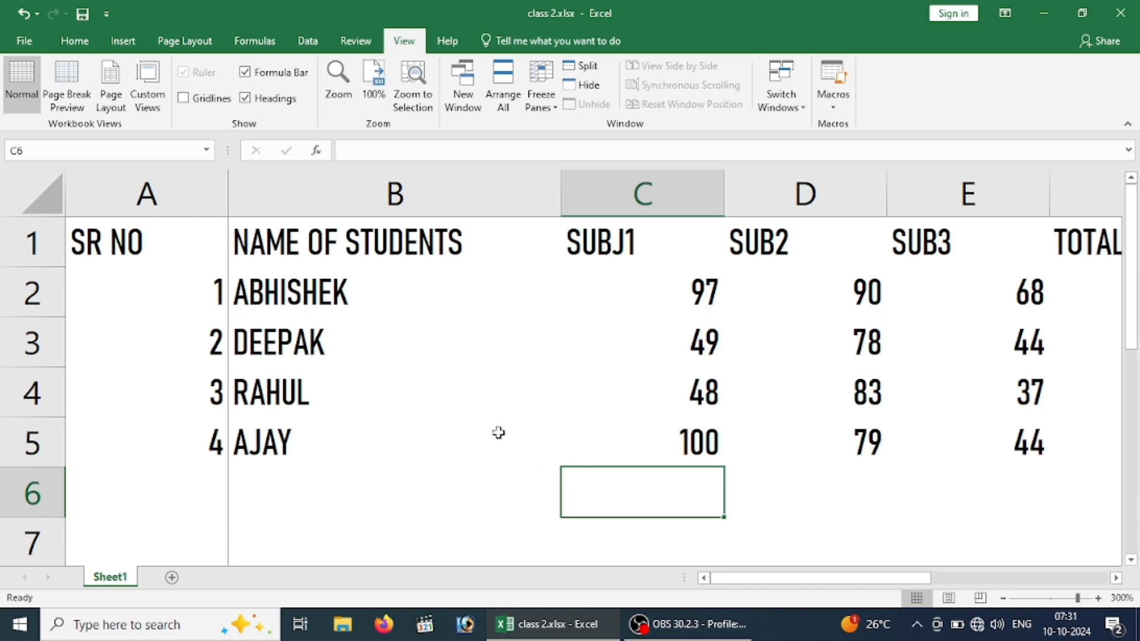
left_click(196, 110)
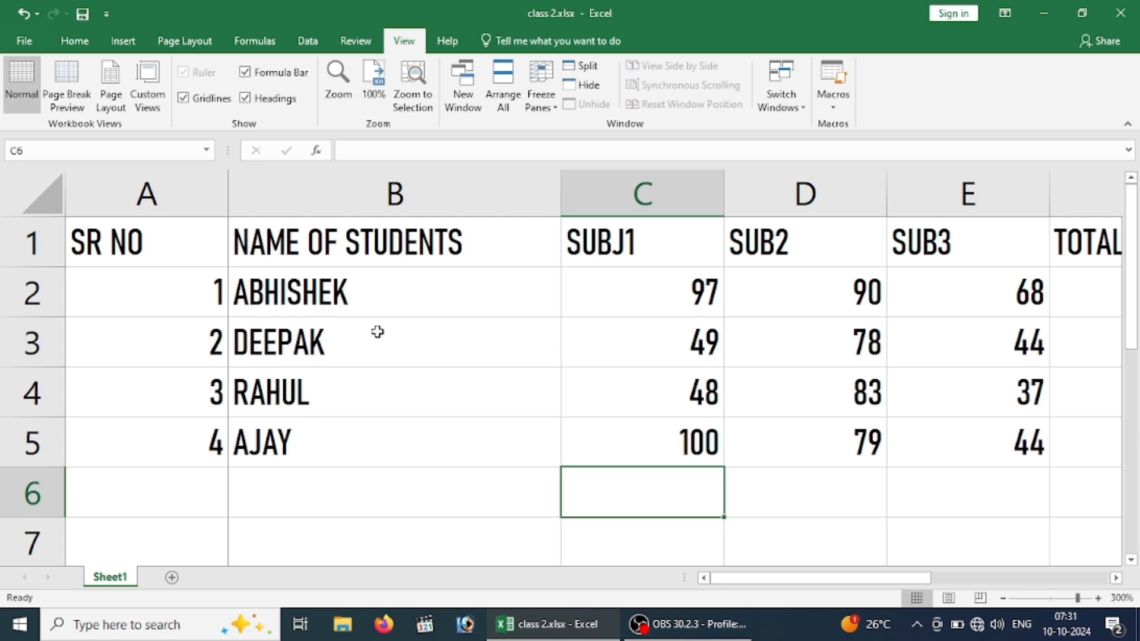
Select the whole student marks table from cell B2 and add a bottom border to it.
left_click(71, 44)
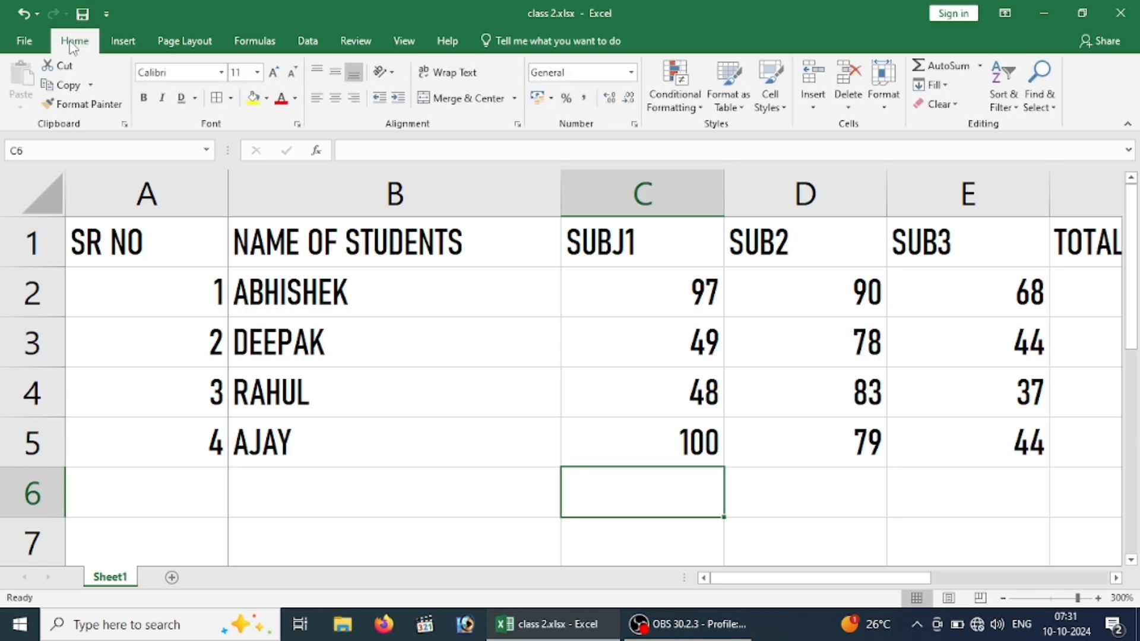
left_click(273, 302)
key("ctrl+a")
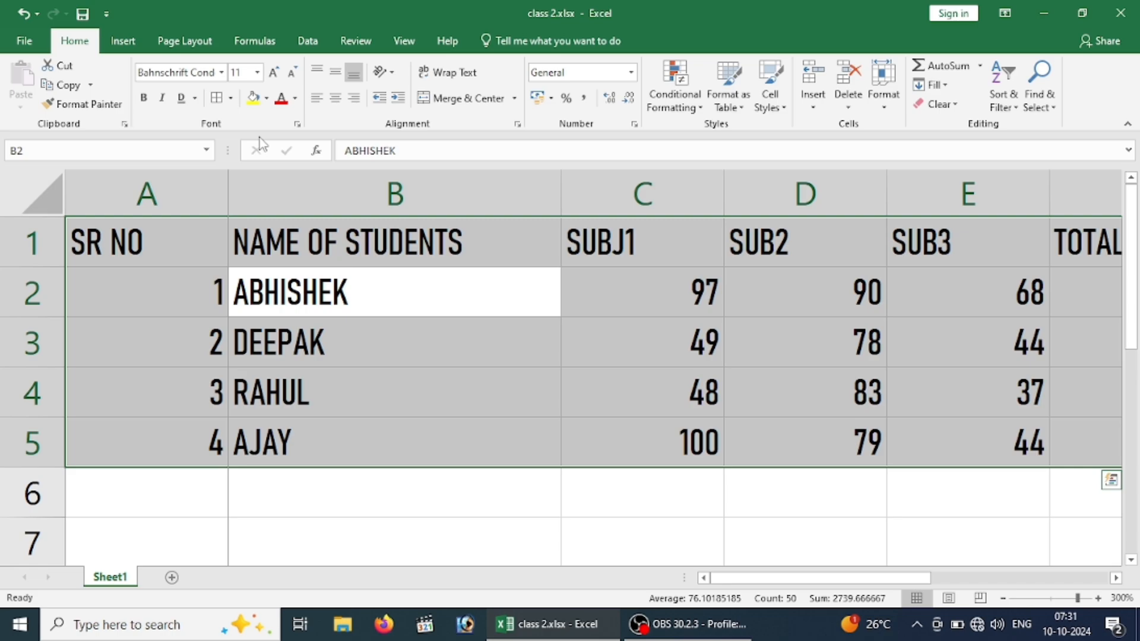
left_click(230, 99)
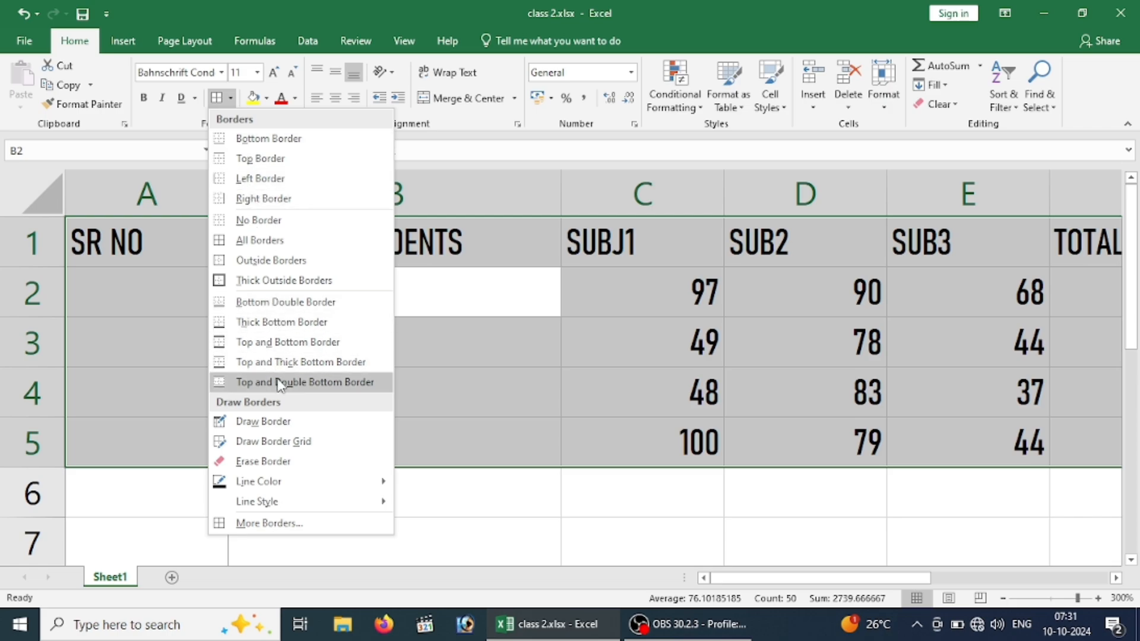
left_click(268, 139)
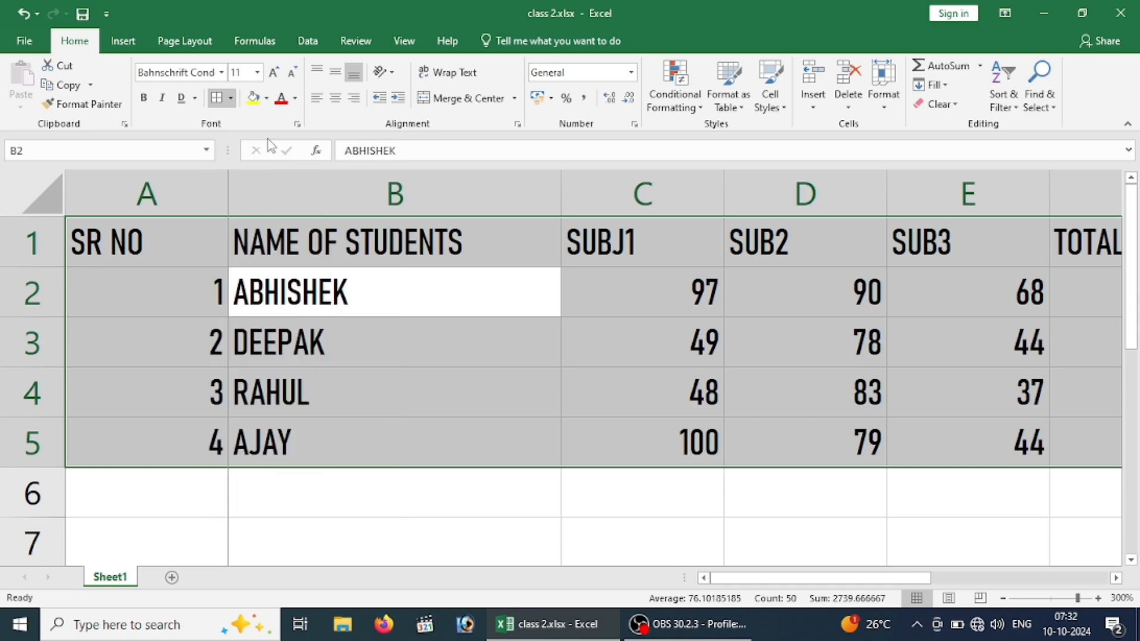
left_click(376, 524)
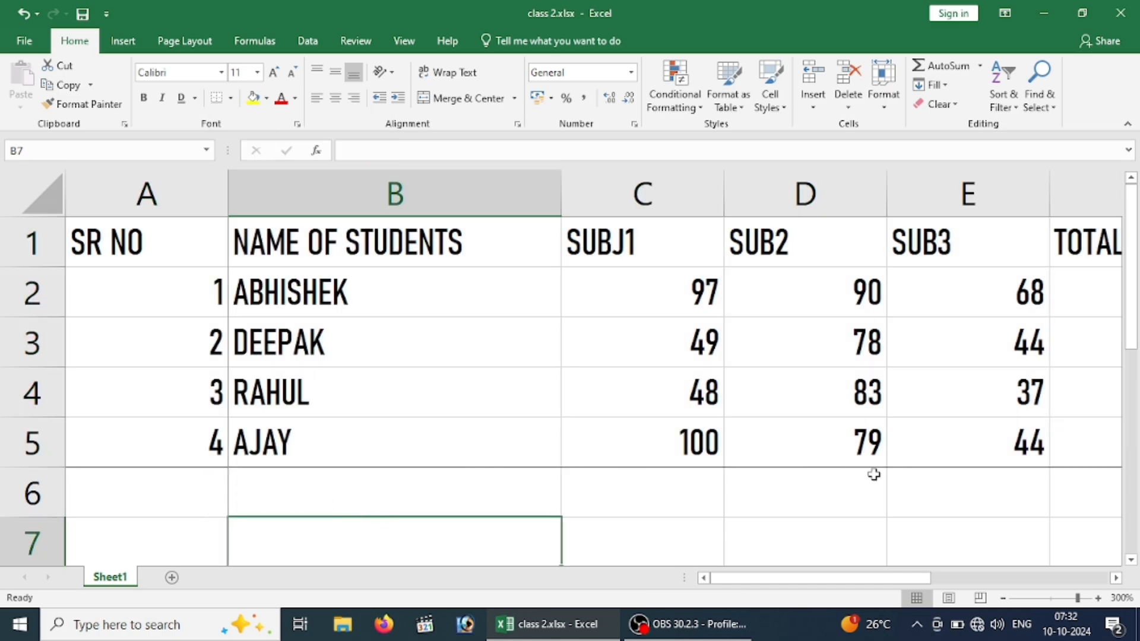
Reselect the whole table from cell B1 and choose a thick red line in the detailed border settings.
left_click(279, 258)
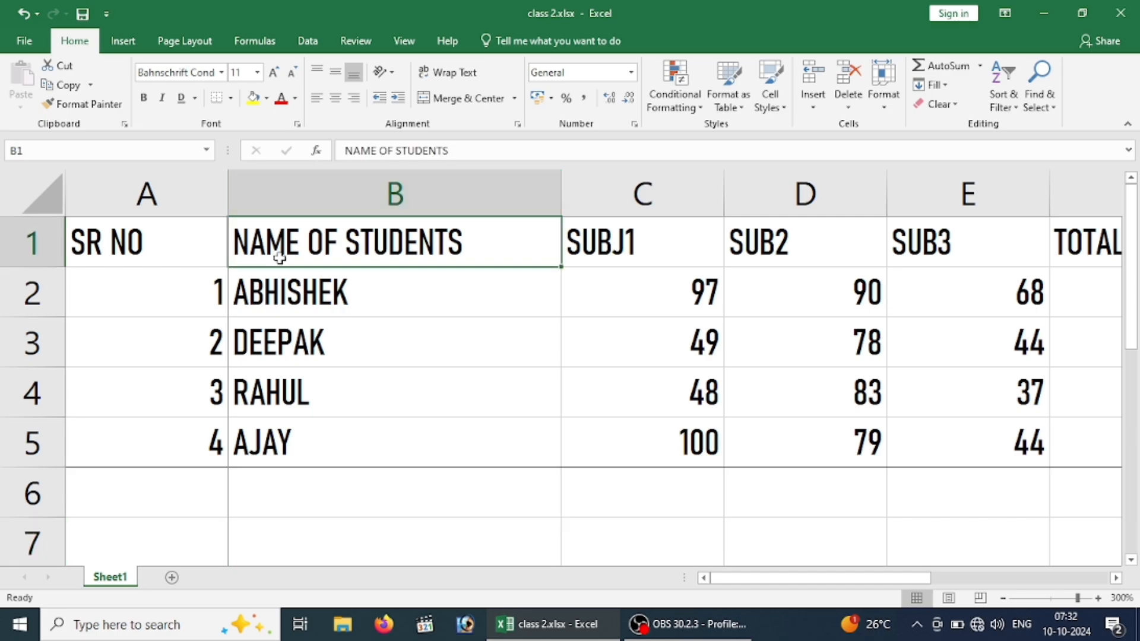
key("ctrl+a")
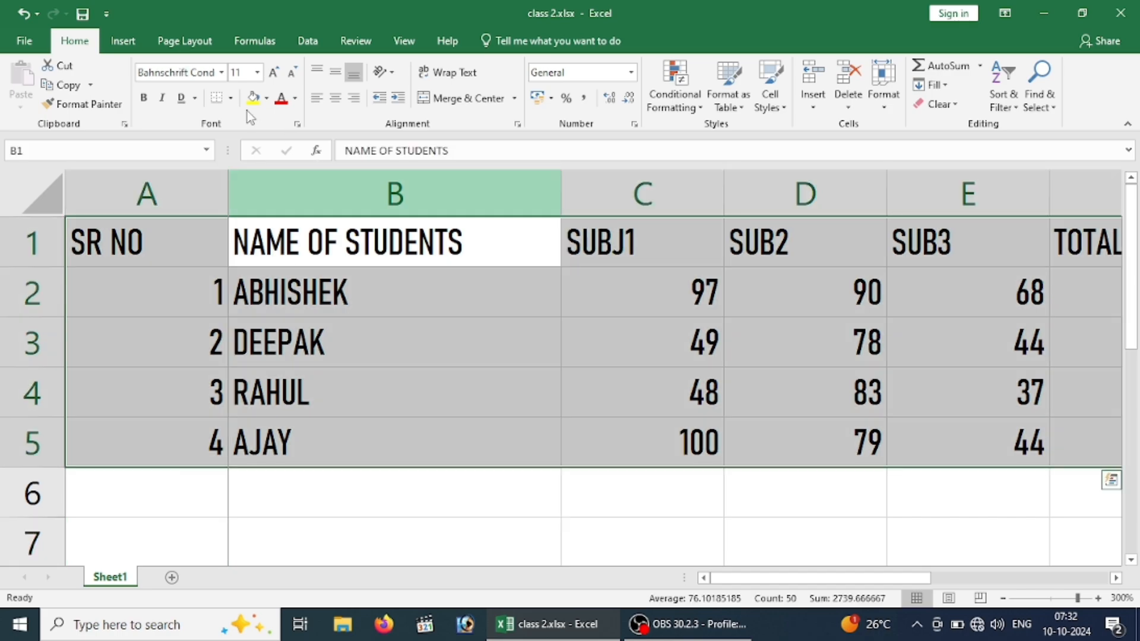
left_click(231, 98)
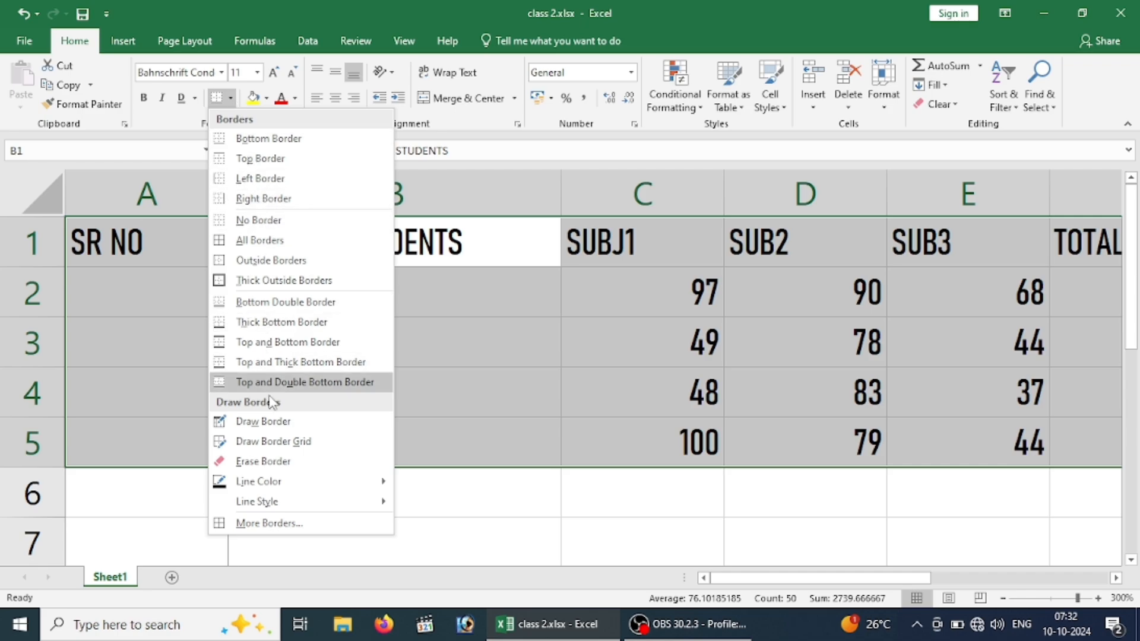
left_click(295, 527)
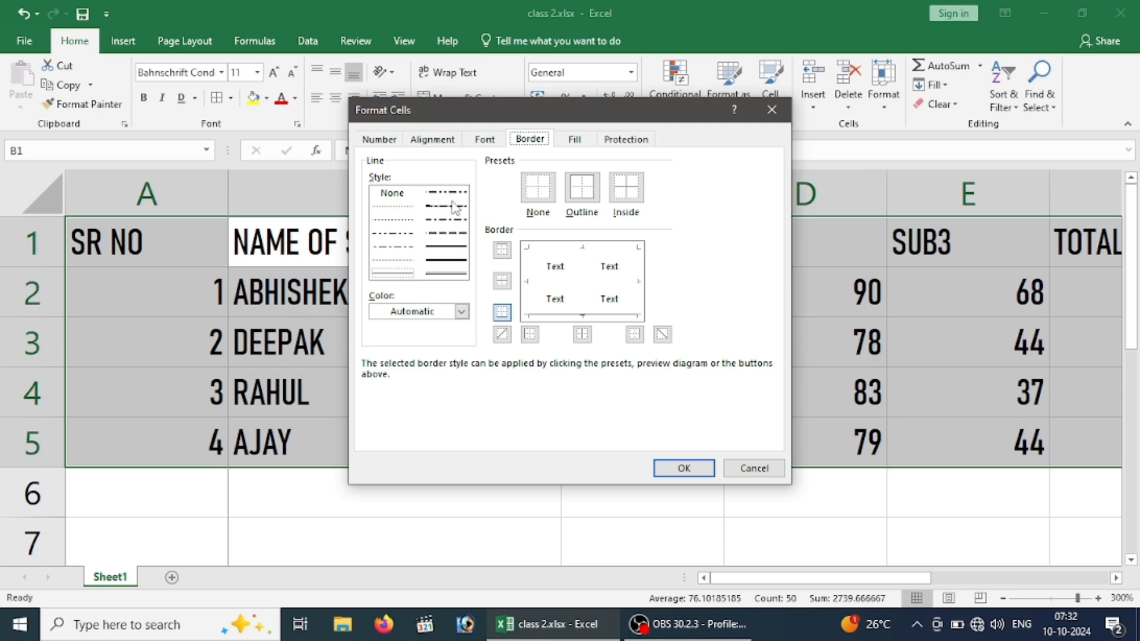
left_click(440, 264)
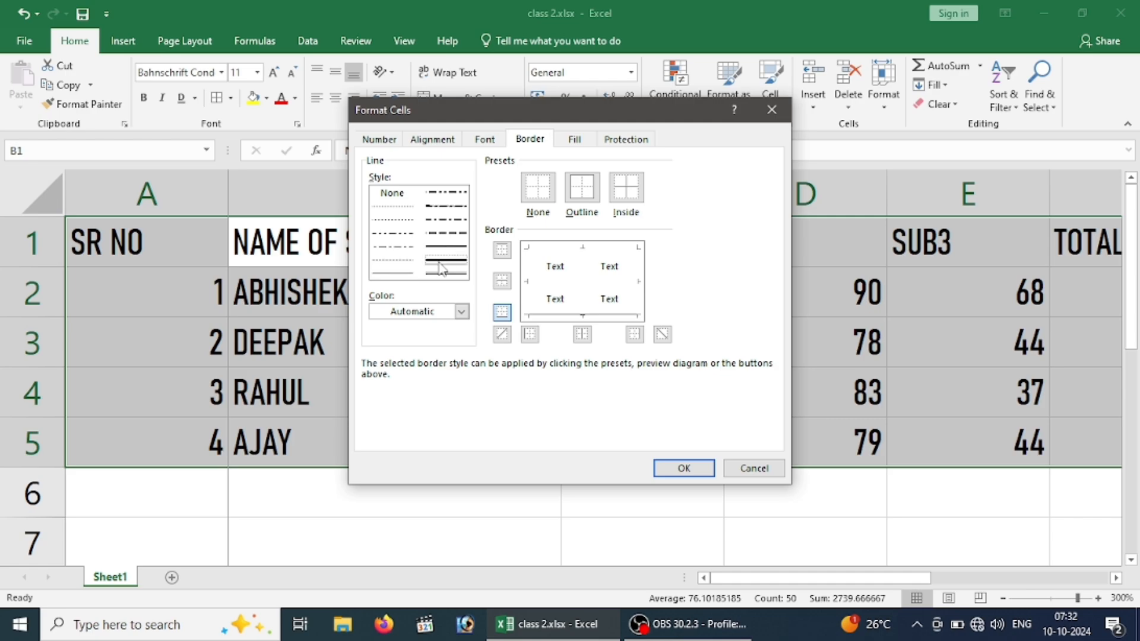
left_click(438, 314)
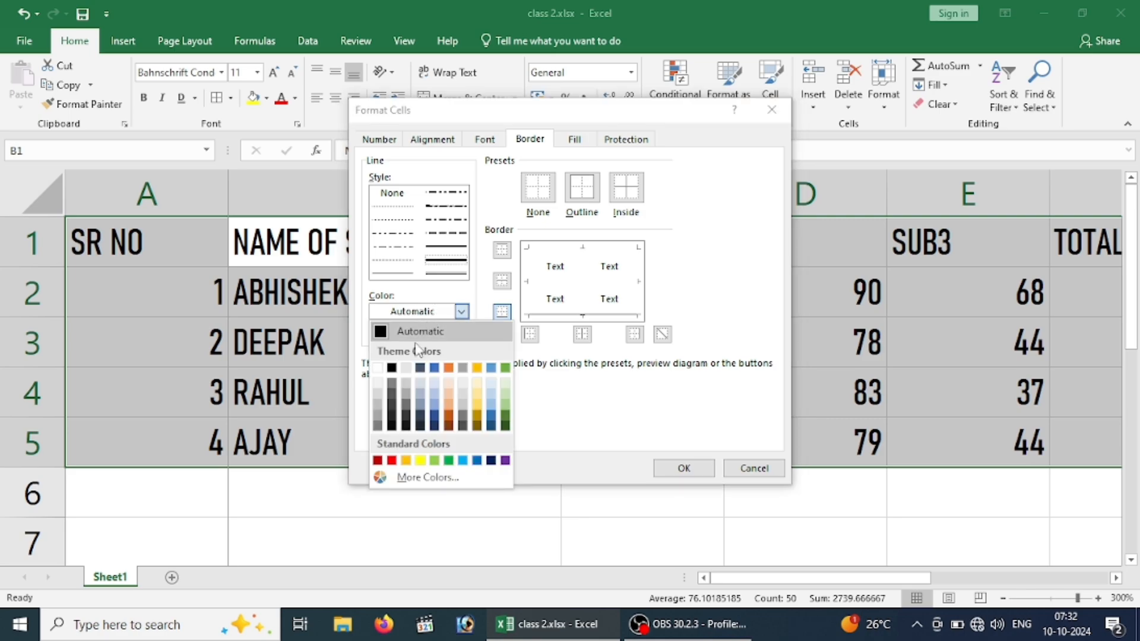
left_click(392, 461)
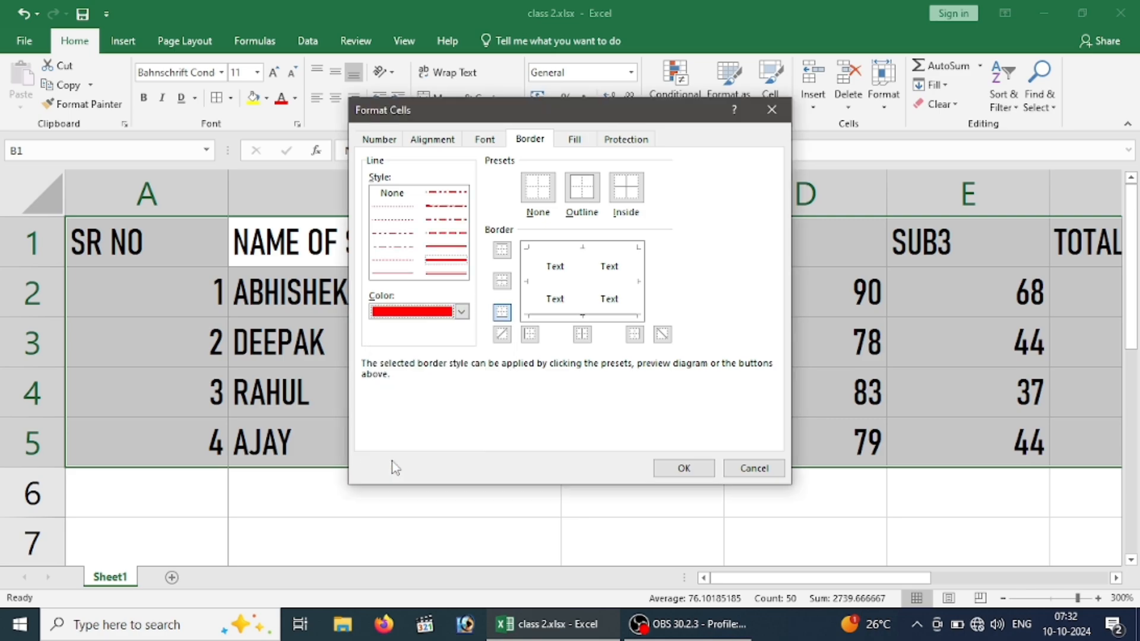
Clear the table's existing border setting and assign the thick red line to the outline and inside borders.
left_click(546, 202)
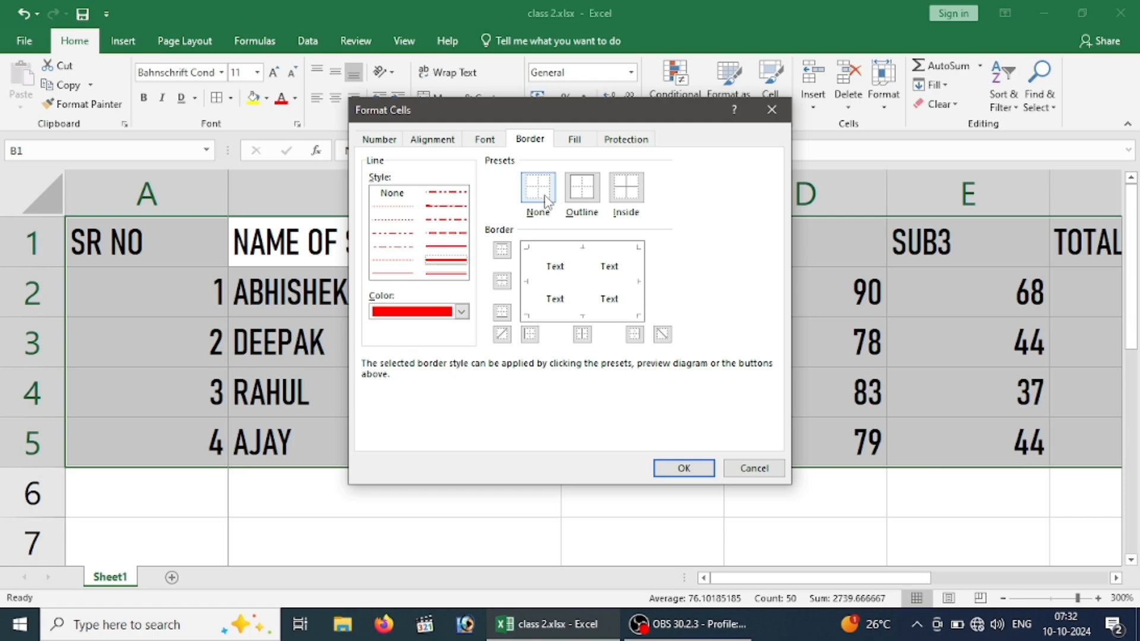
left_click(582, 197)
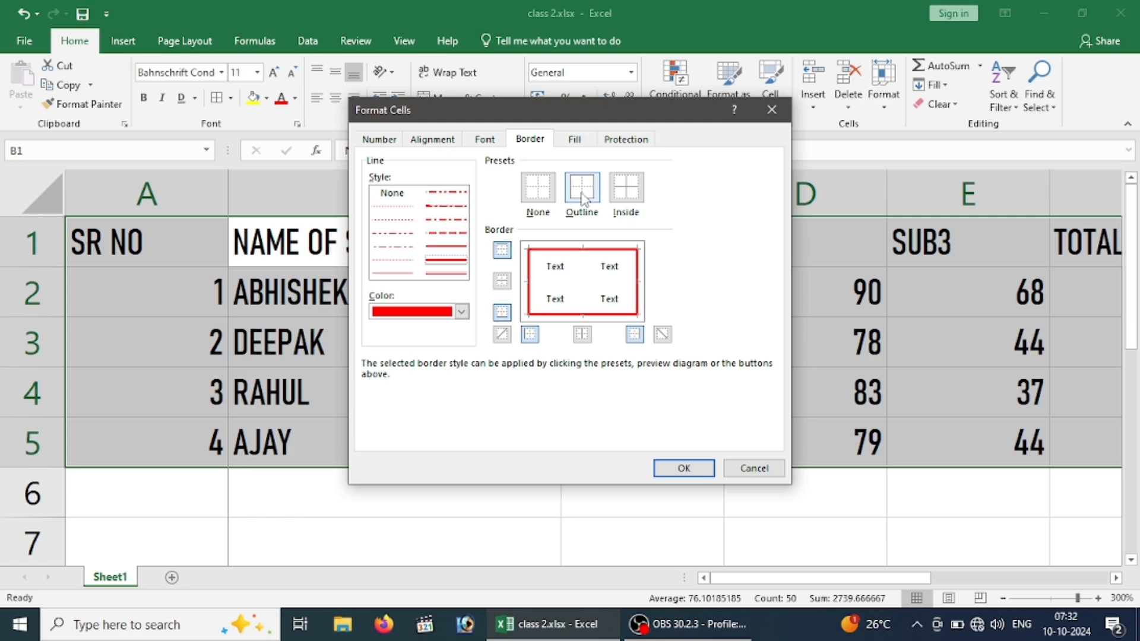
left_click(627, 196)
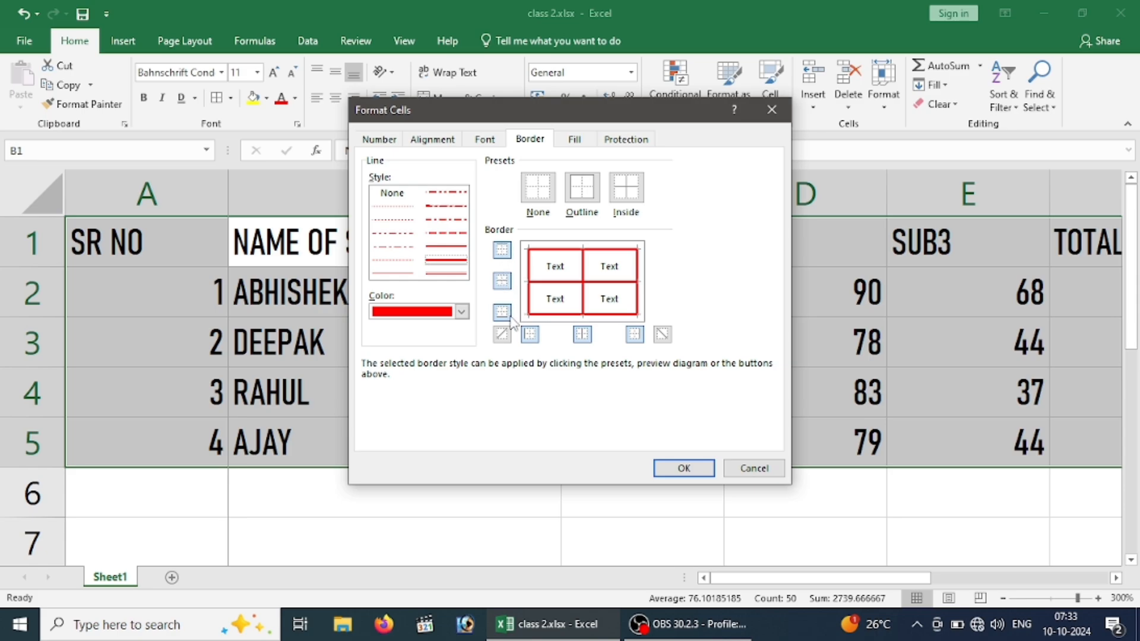
Switch the top, inner horizontal and bottom borders off and back on, one after another, in the table's border settings.
left_click(502, 251)
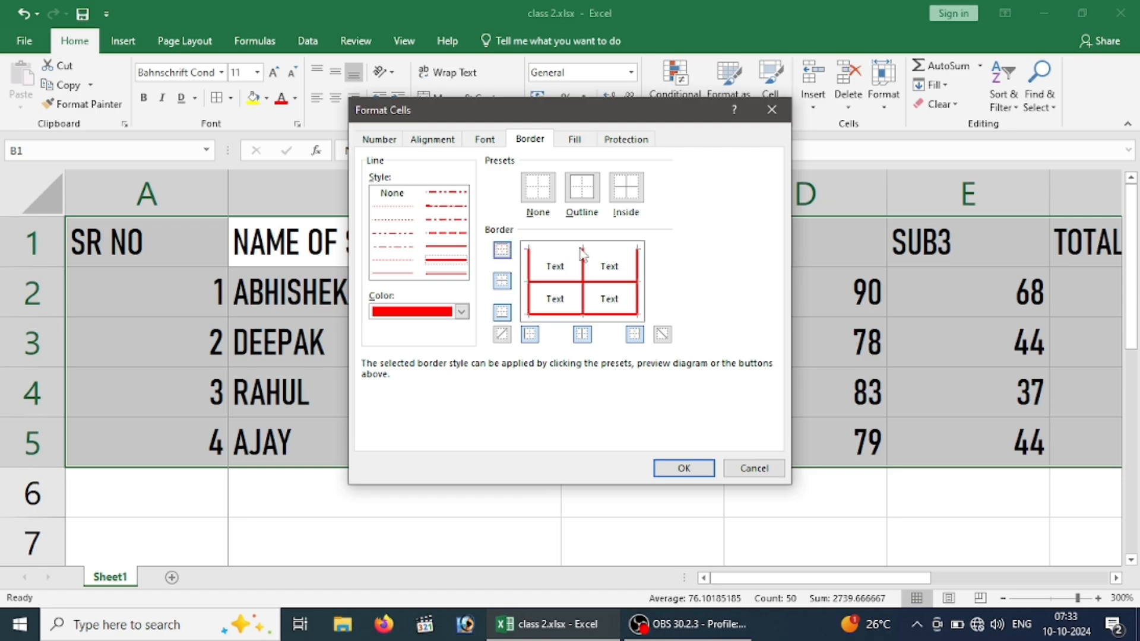
left_click(505, 254)
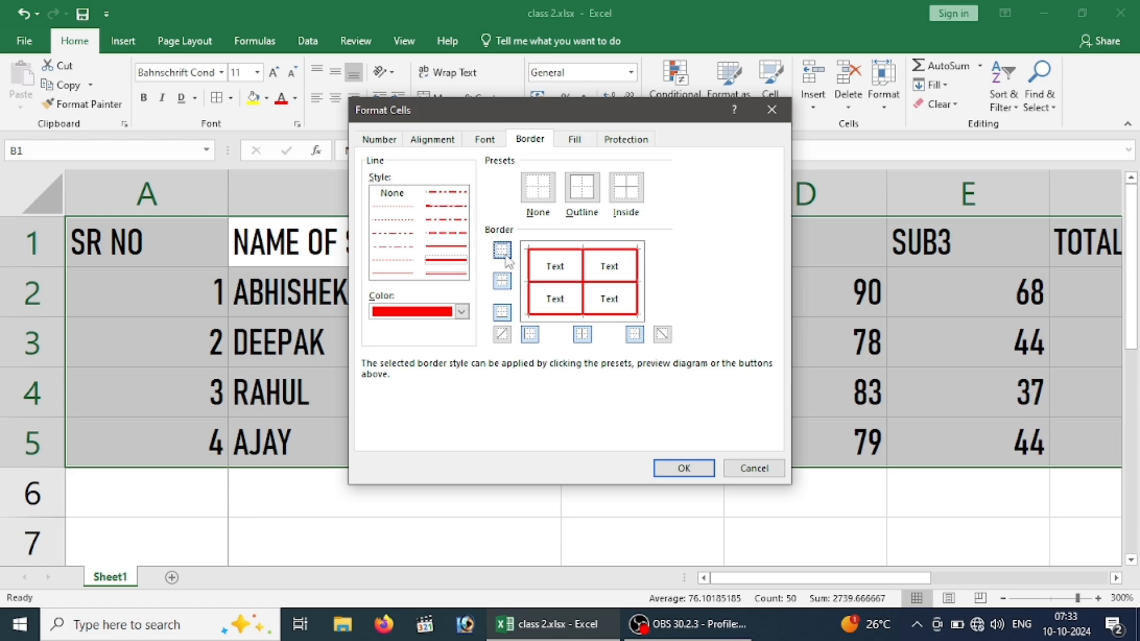
left_click(502, 283)
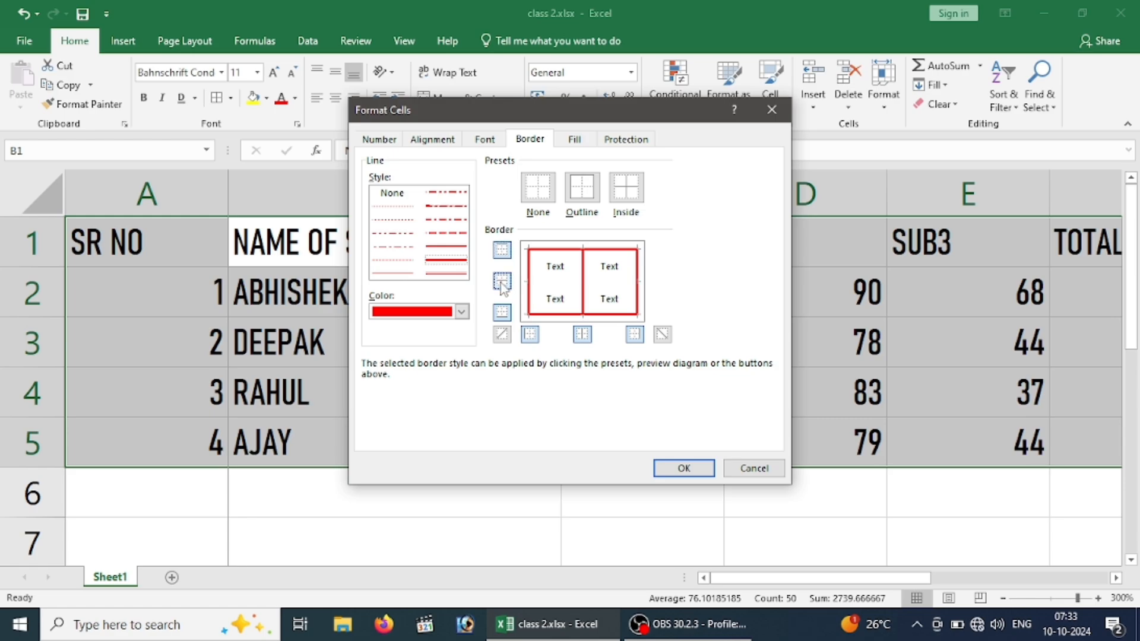
left_click(502, 282)
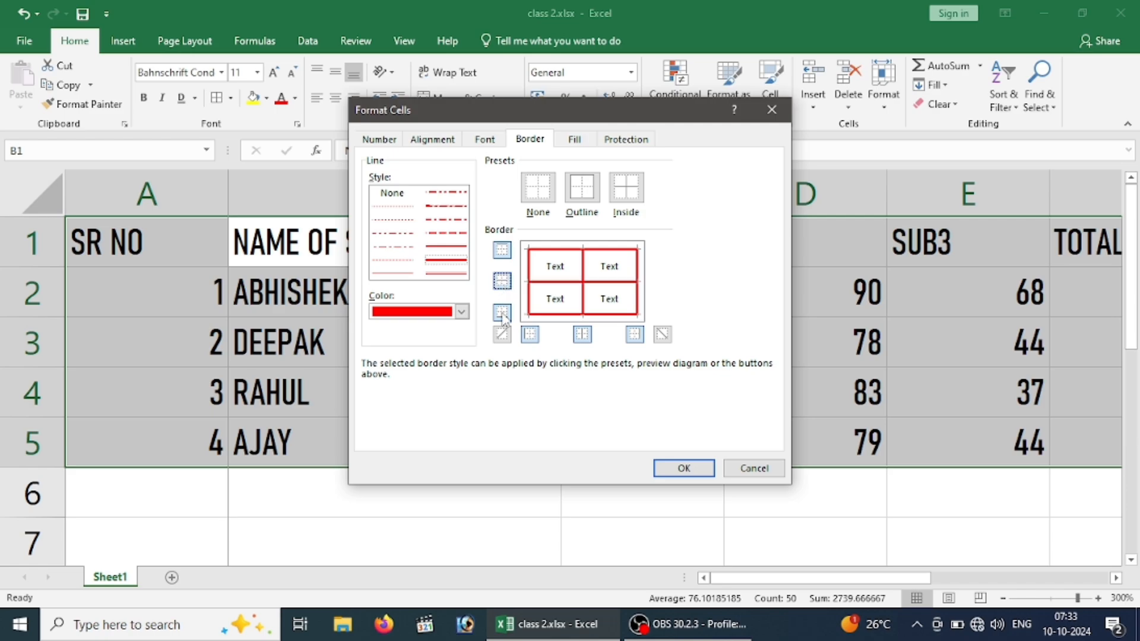
left_click(503, 313)
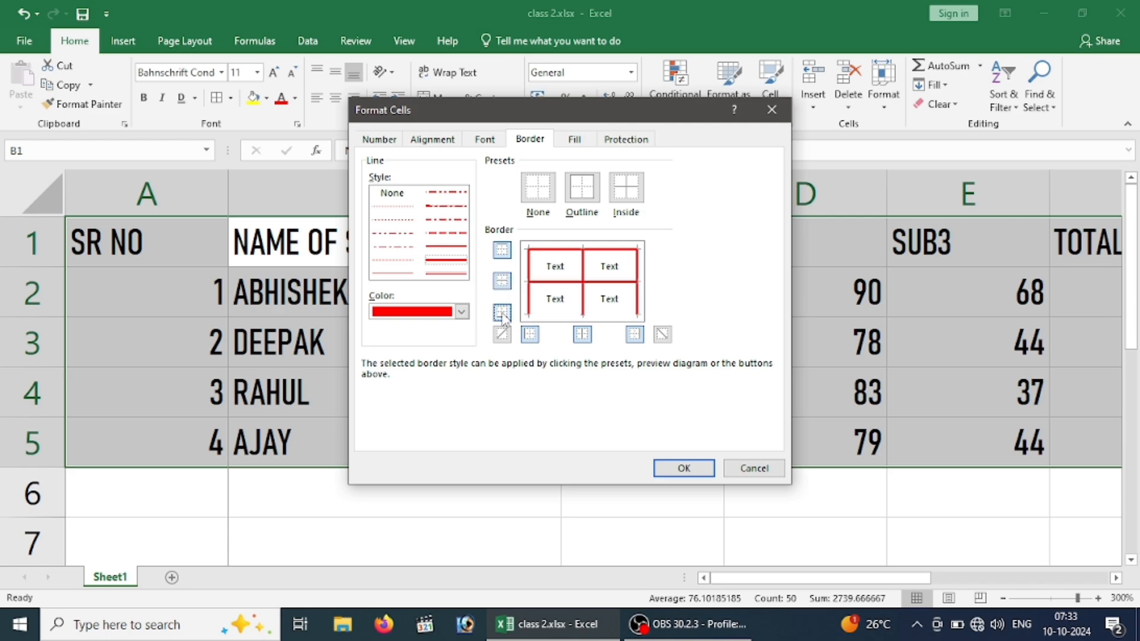
left_click(503, 314)
Switch both diagonal borders on and off again, and the left, inner vertical and right borders off and back on.
left_click(502, 336)
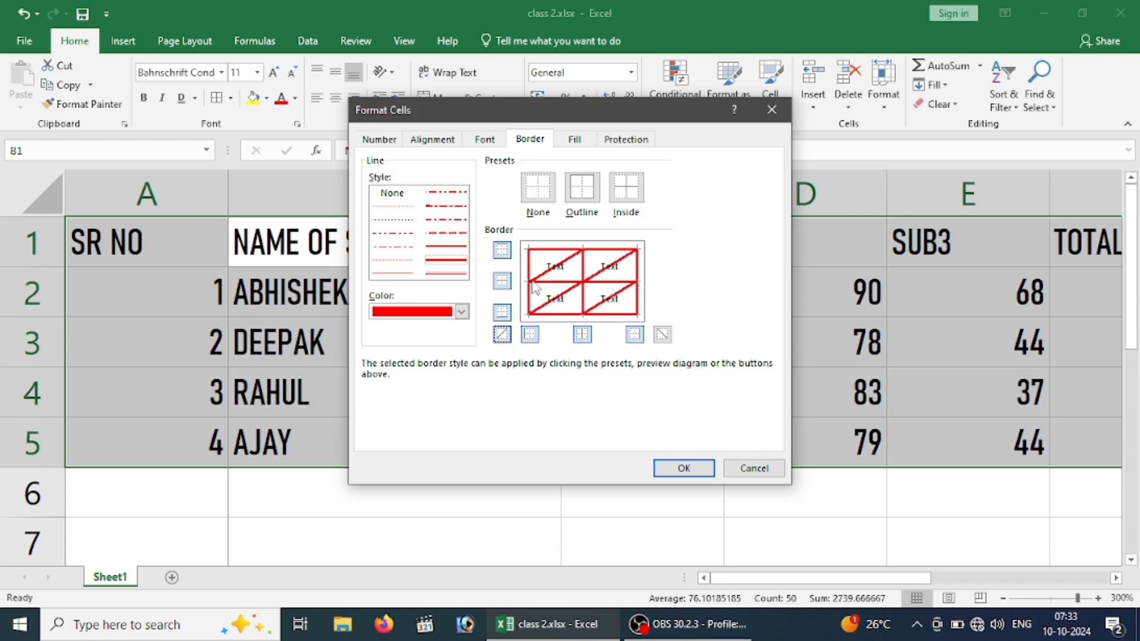
left_click(503, 336)
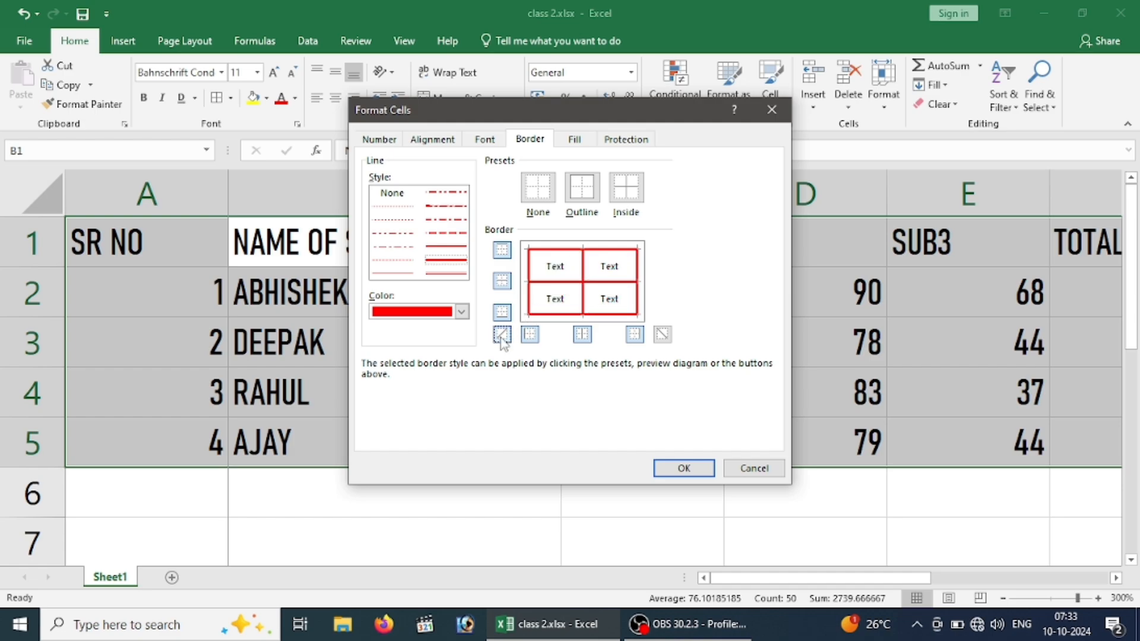
left_click(530, 334)
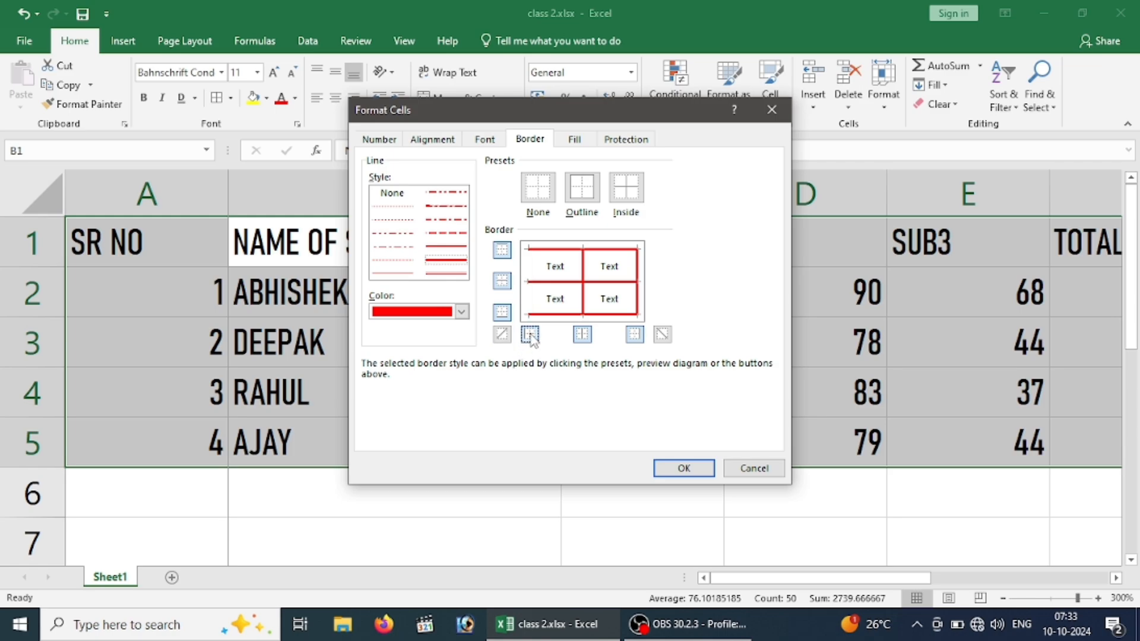
left_click(582, 335)
left_click(583, 335)
left_click(634, 335)
left_click(635, 335)
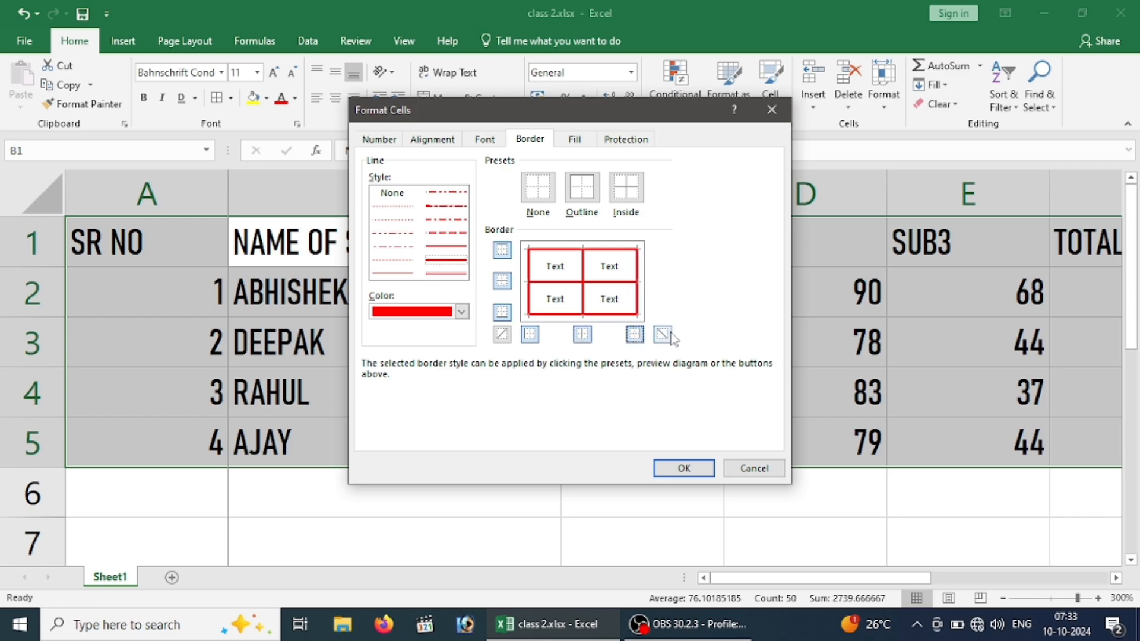
left_click(663, 335)
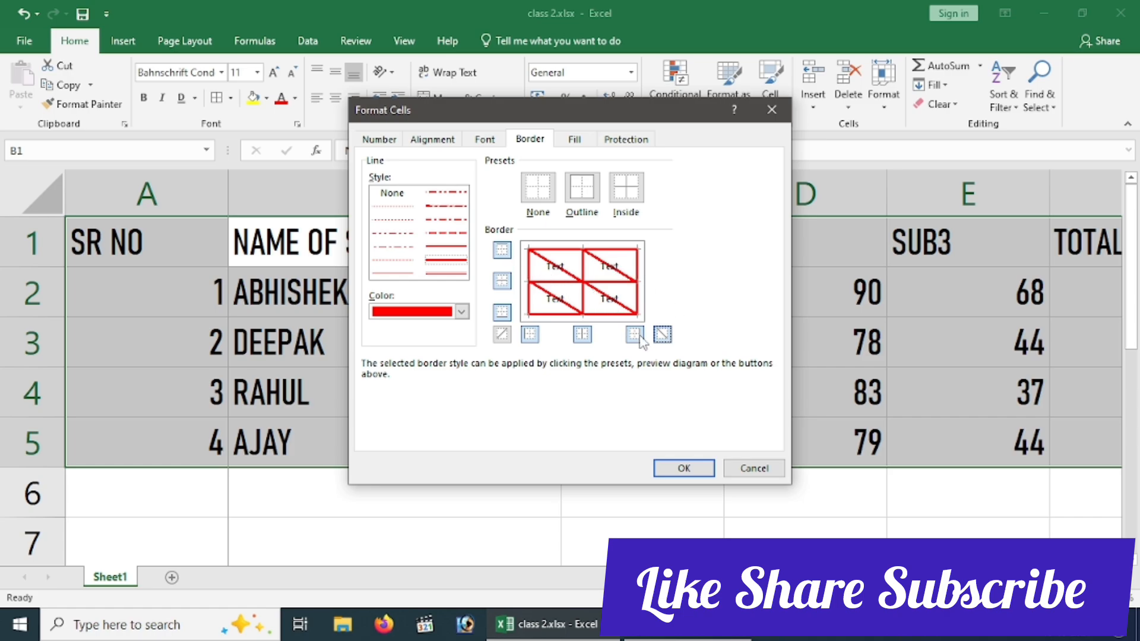
left_click(662, 334)
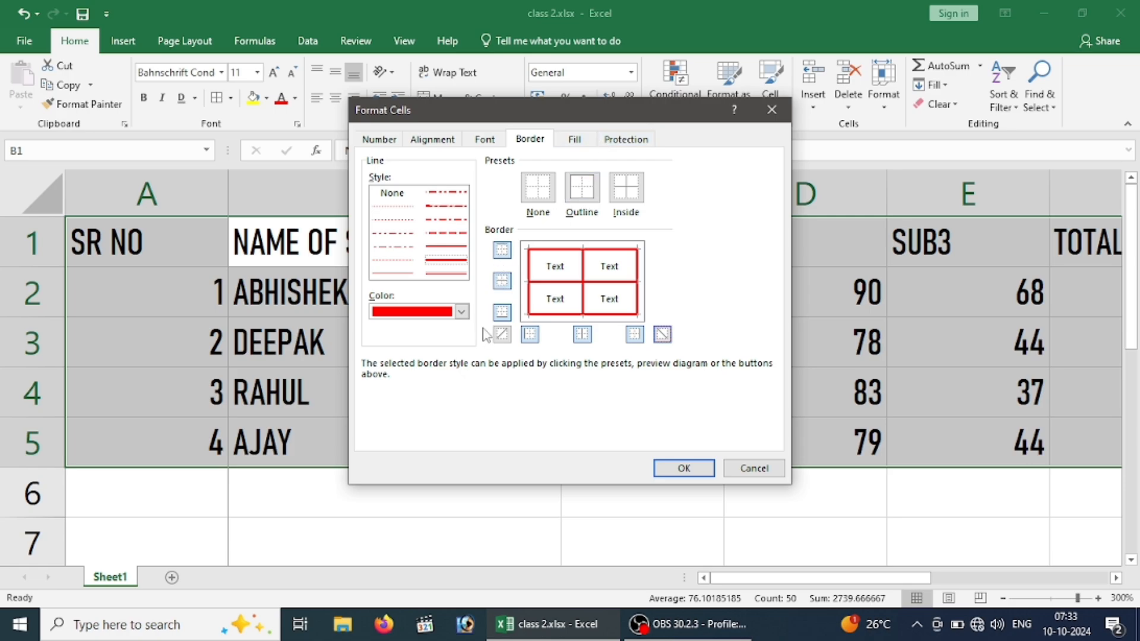
Reassign the outline preset, apply the thick red borders to the table, and deselect it by selecting cell B6.
left_click(574, 195)
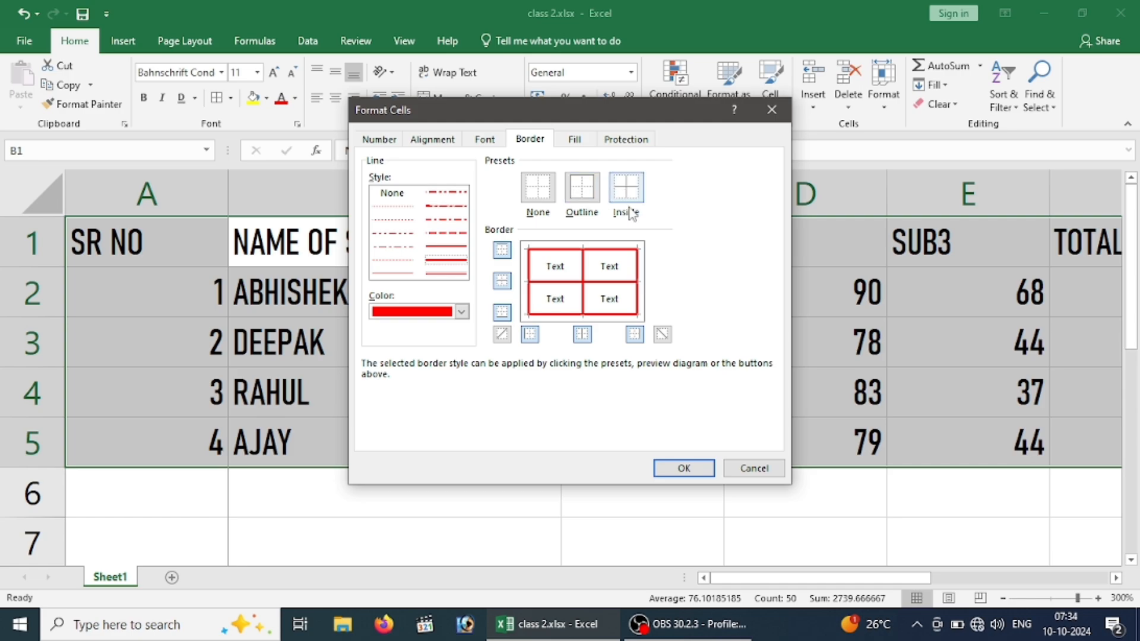
left_click(666, 467)
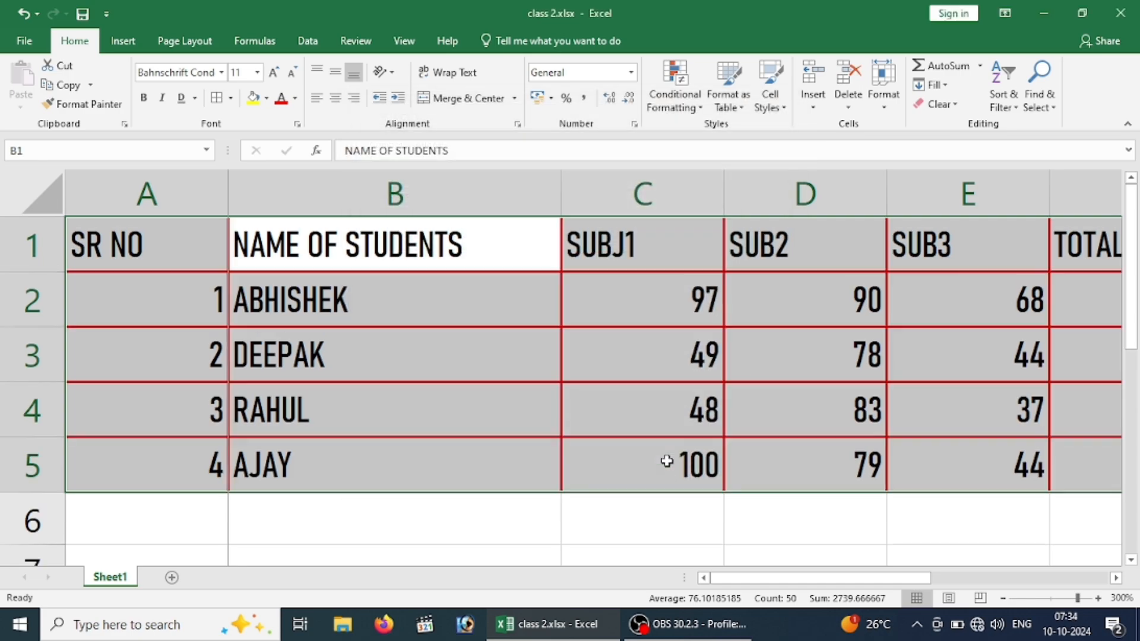
left_click(514, 521)
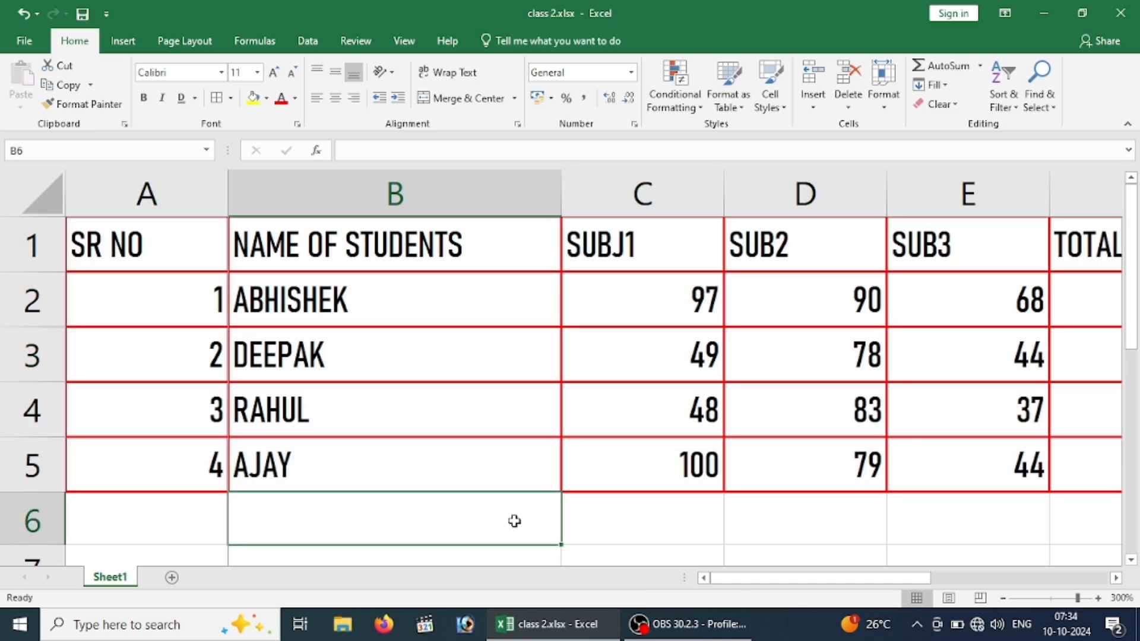
Select cell D7, return to cell B6 below the table, and align that cell's content to the top.
left_click(786, 553)
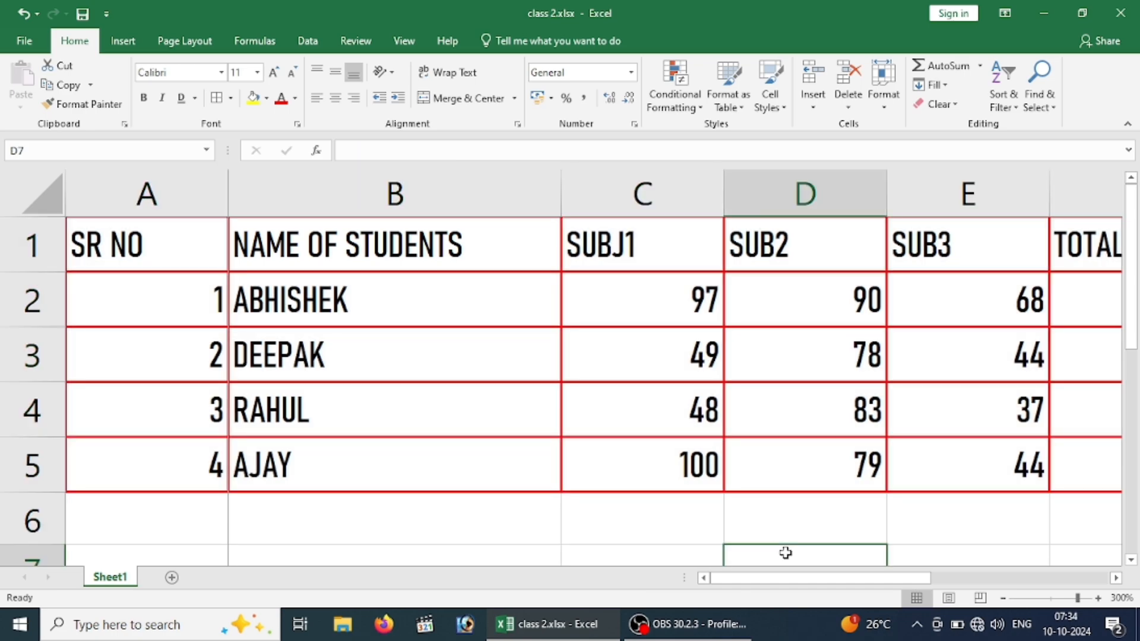
left_click(527, 521)
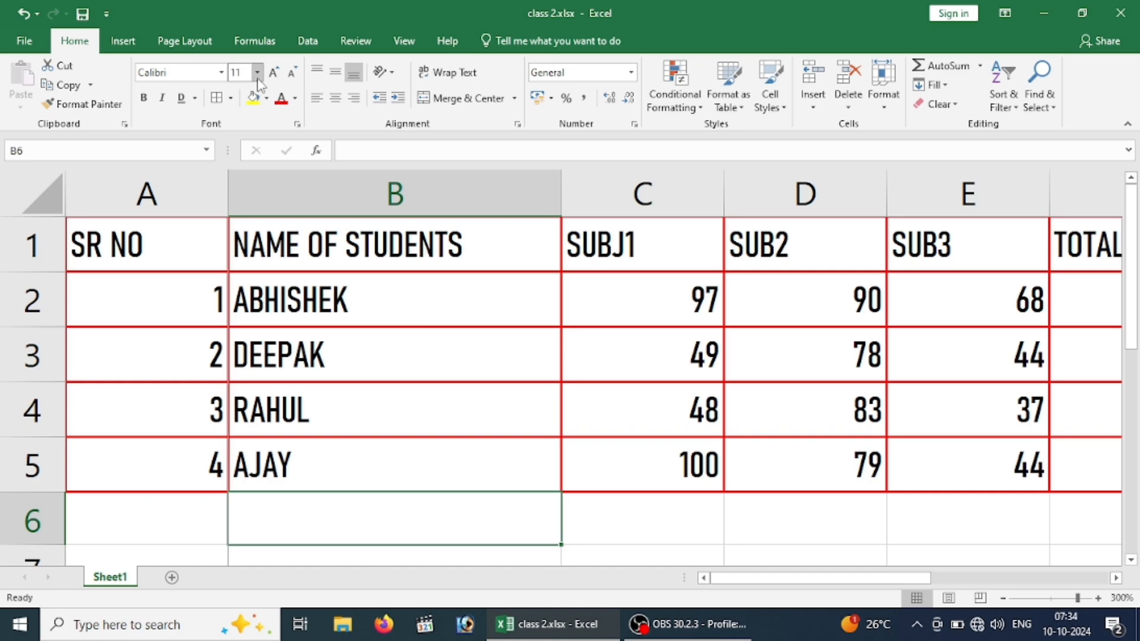
left_click(317, 74)
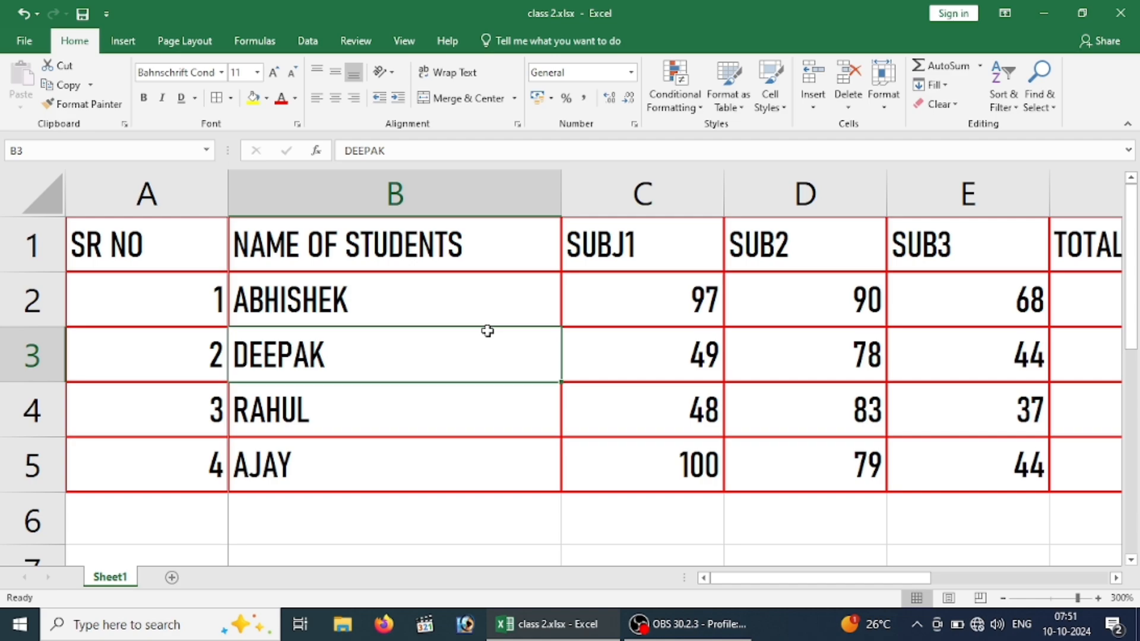
Select the whole student marks table from cell B3 and remove all of its borders.
key("ctrl+a")
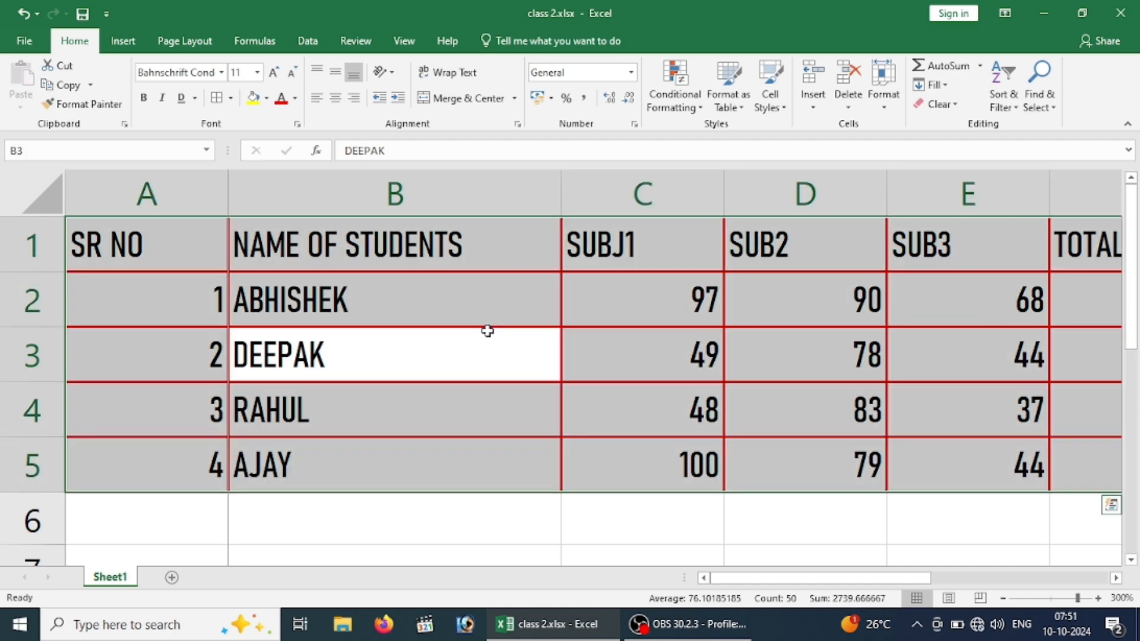
left_click(230, 99)
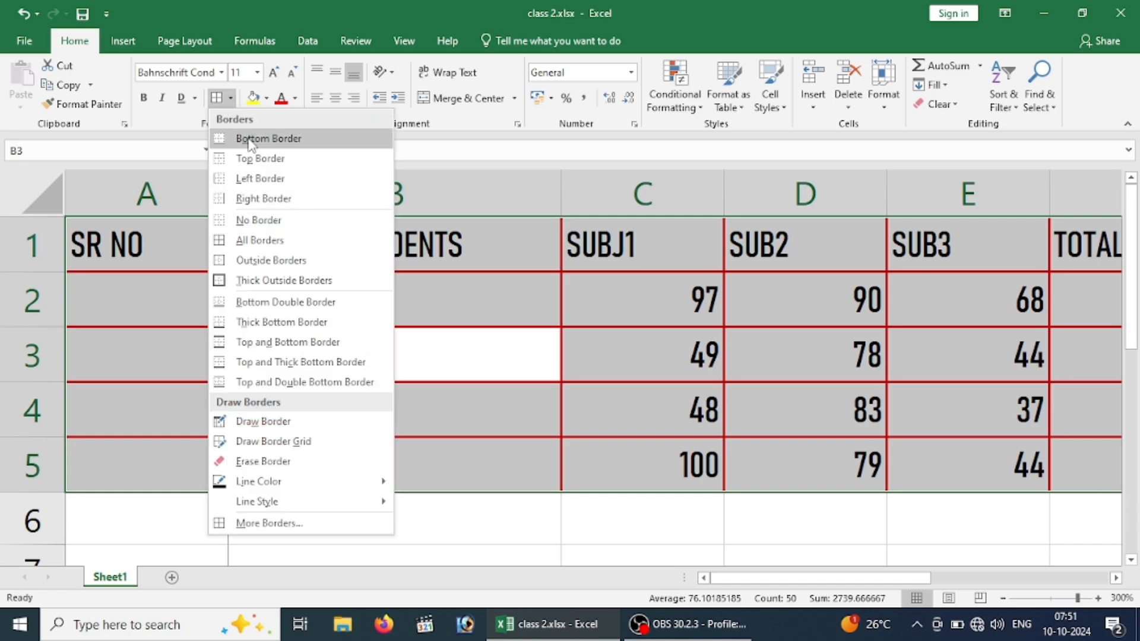
left_click(241, 220)
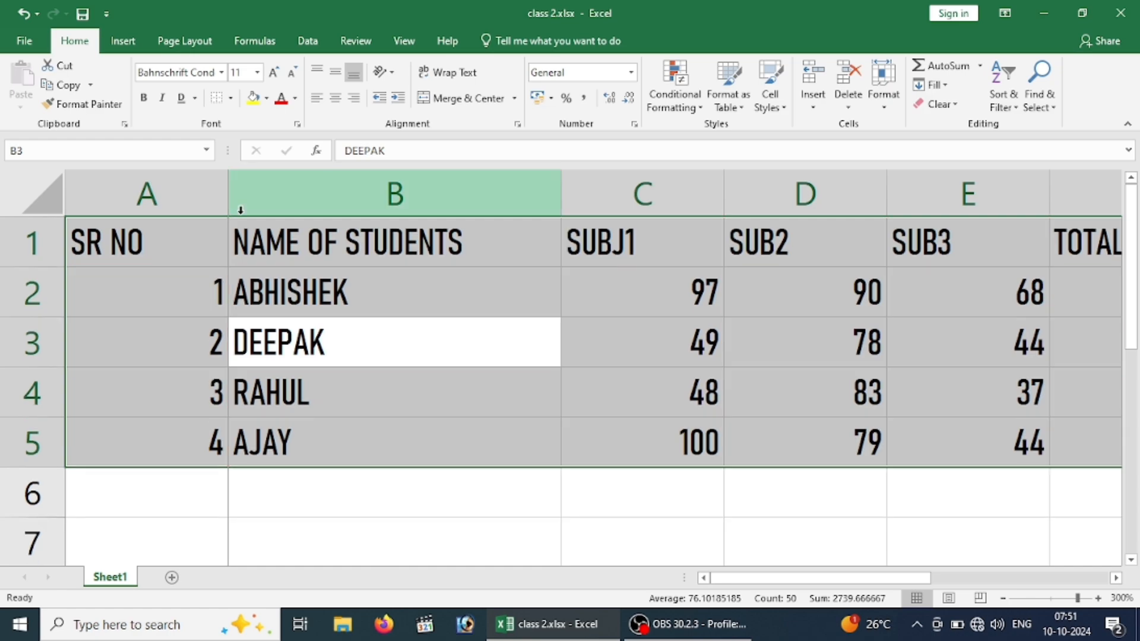
Add a bottom border to the selected marks table and deselect it by selecting cell C7.
left_click(230, 98)
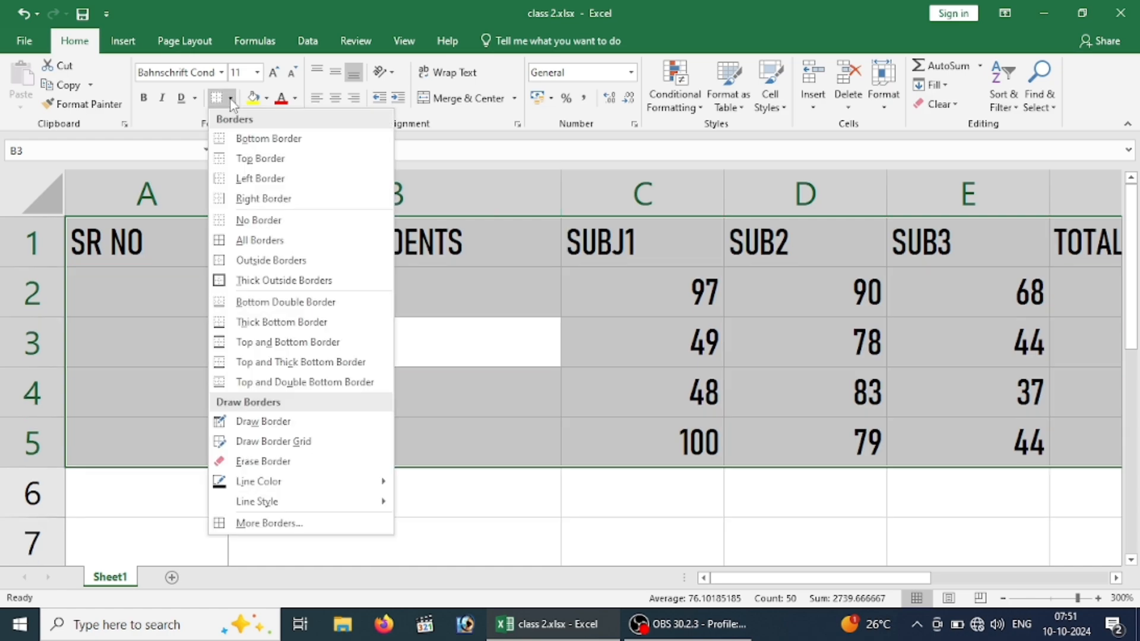
left_click(241, 139)
left_click(372, 433)
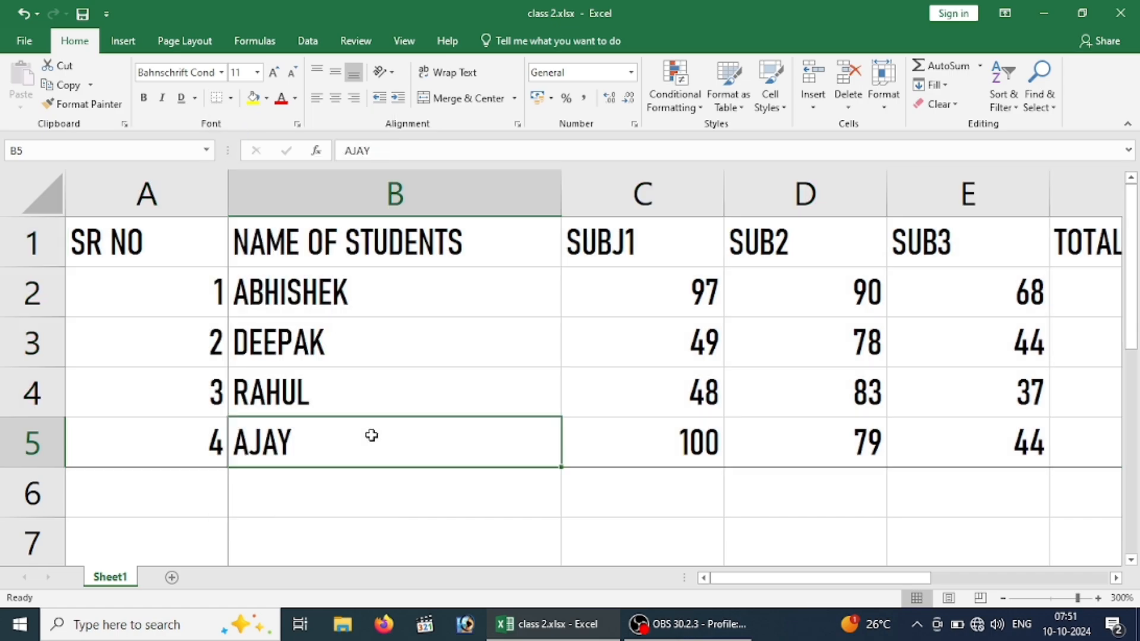
left_click(255, 516)
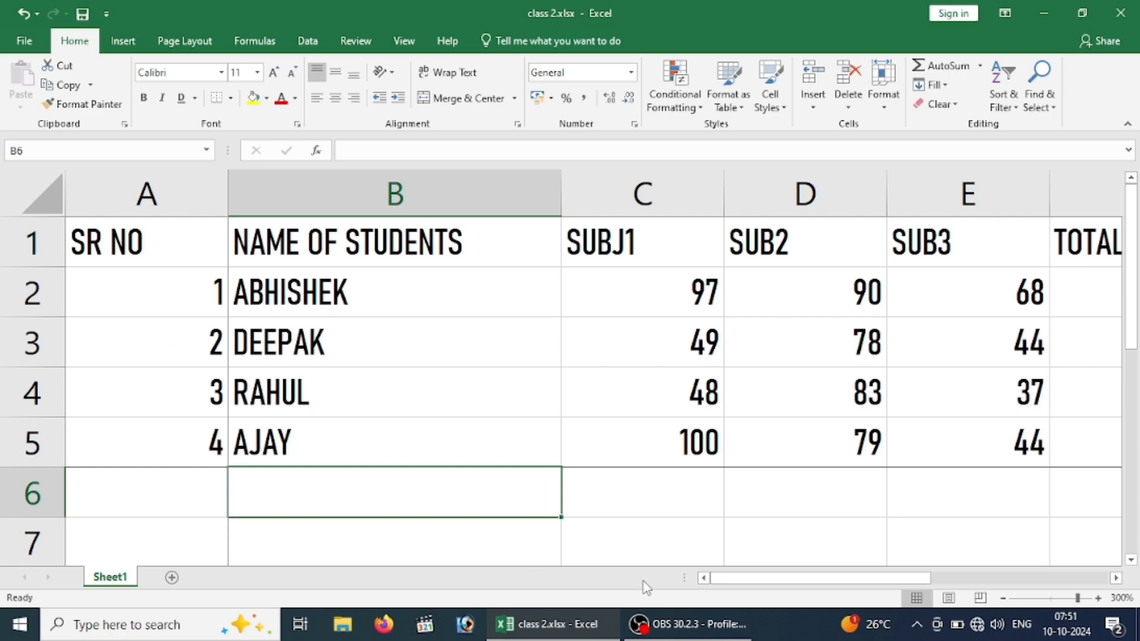
left_click(649, 524)
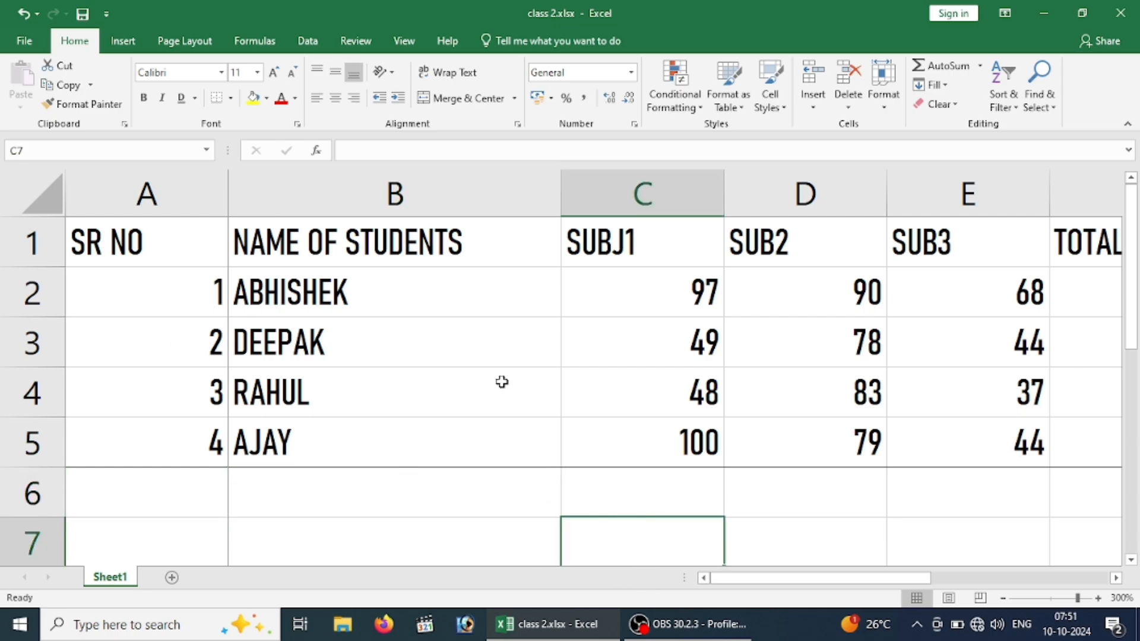
Reselect the whole marks table from cell B3, apply All Borders to it, and select cell B6.
left_click(466, 354)
key("ctrl+a")
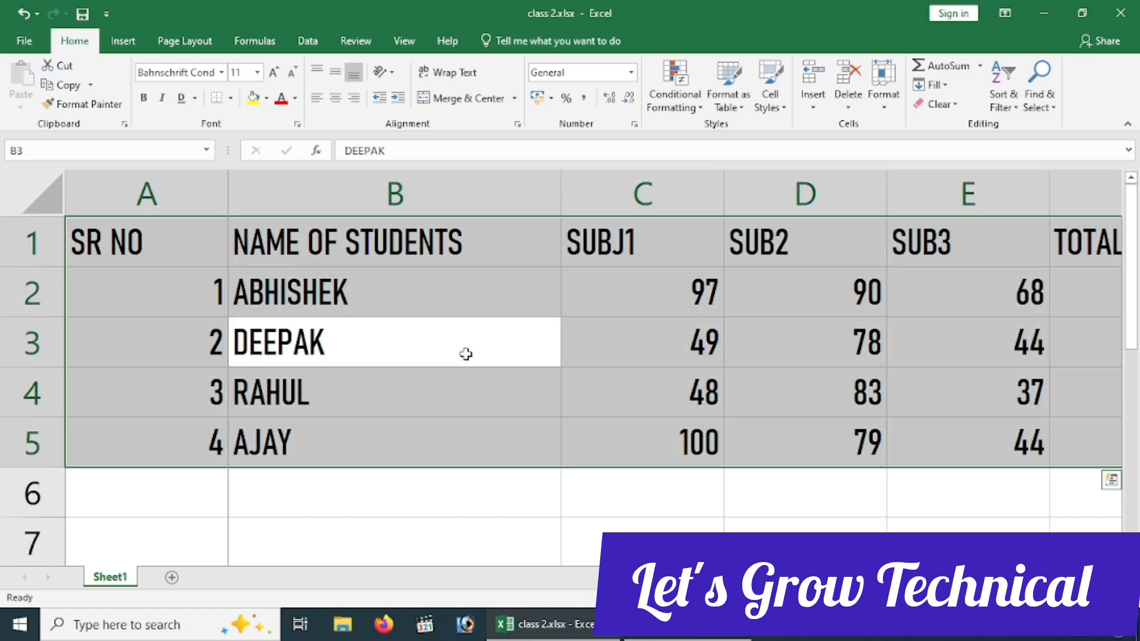
left_click(231, 98)
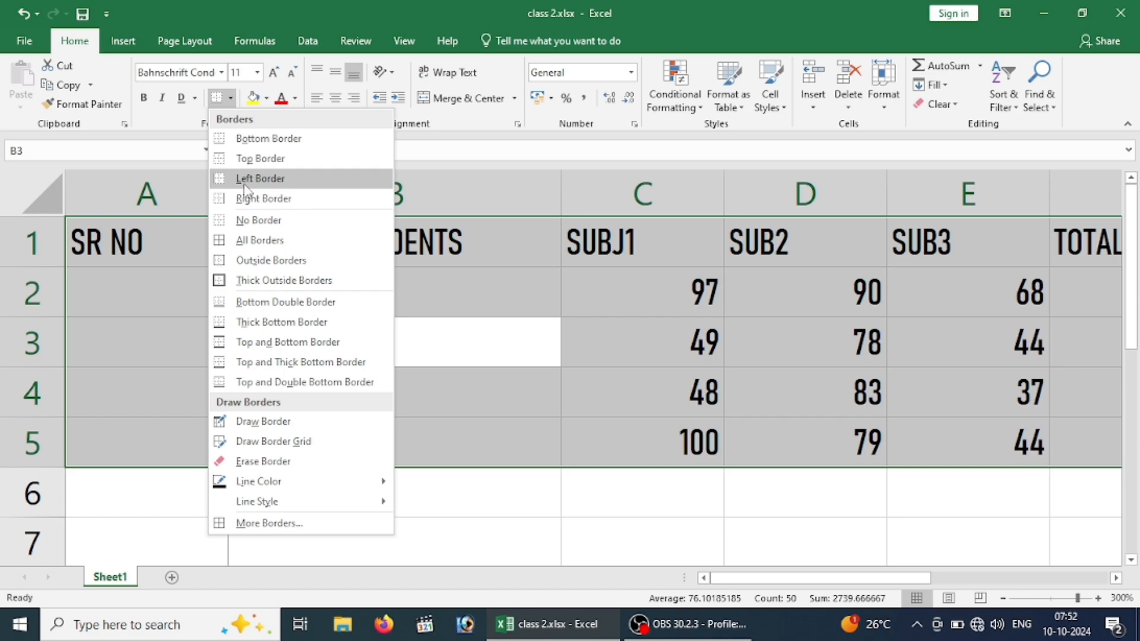
left_click(248, 239)
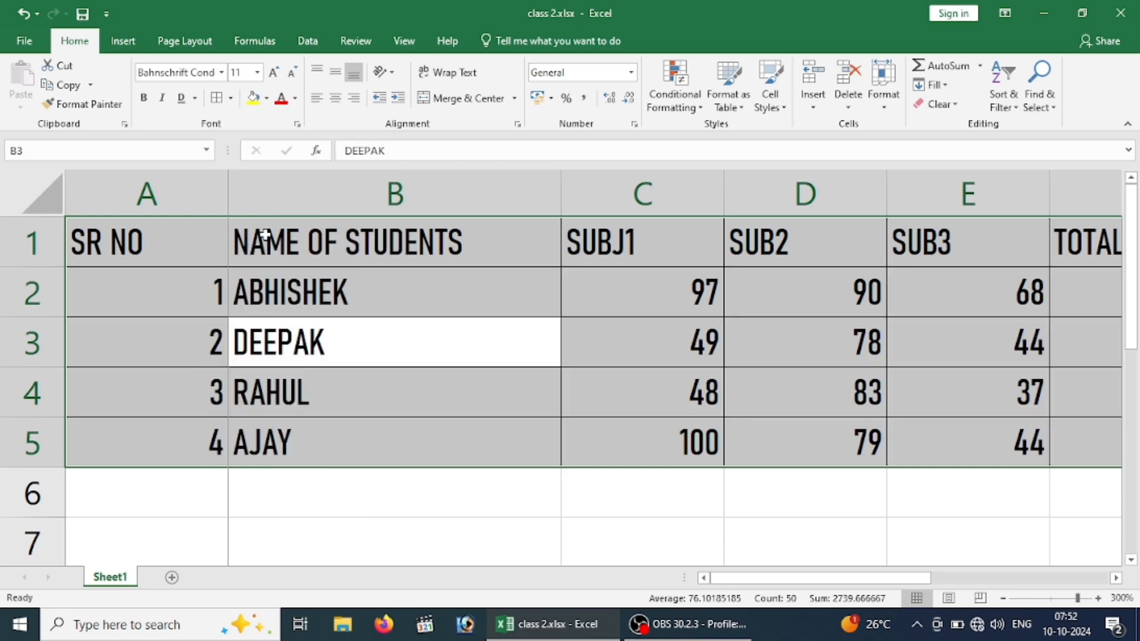
left_click(507, 499)
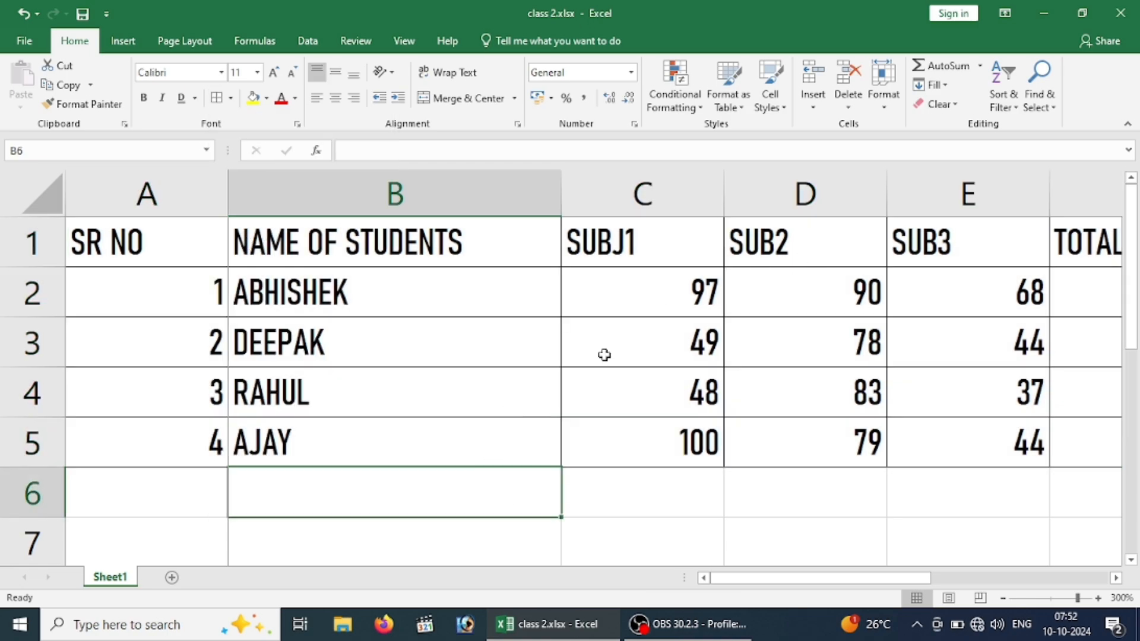
Select the whole table from cell B3, apply Outside Borders, replace them with Thick Outside Borders, and select cell B6.
left_click(467, 342)
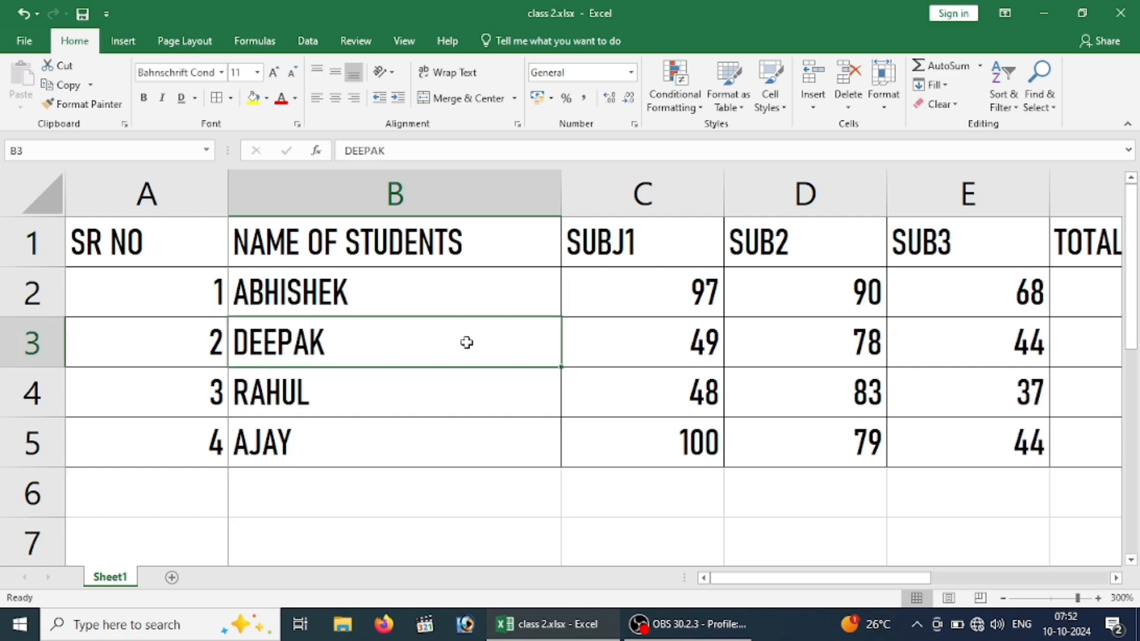
key("ctrl+a")
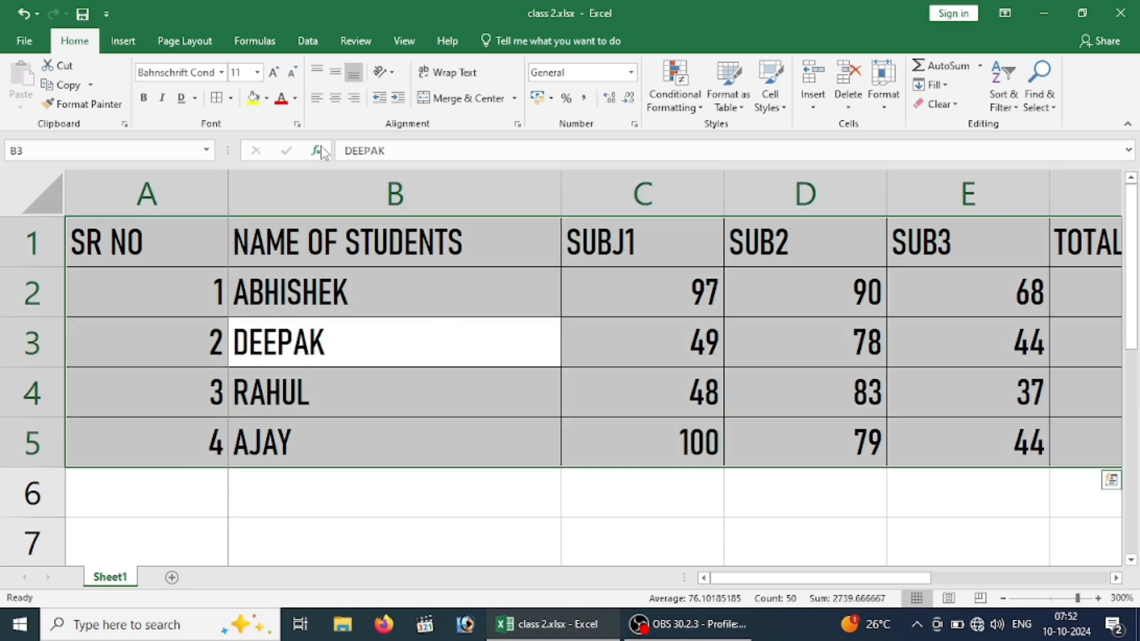
left_click(231, 99)
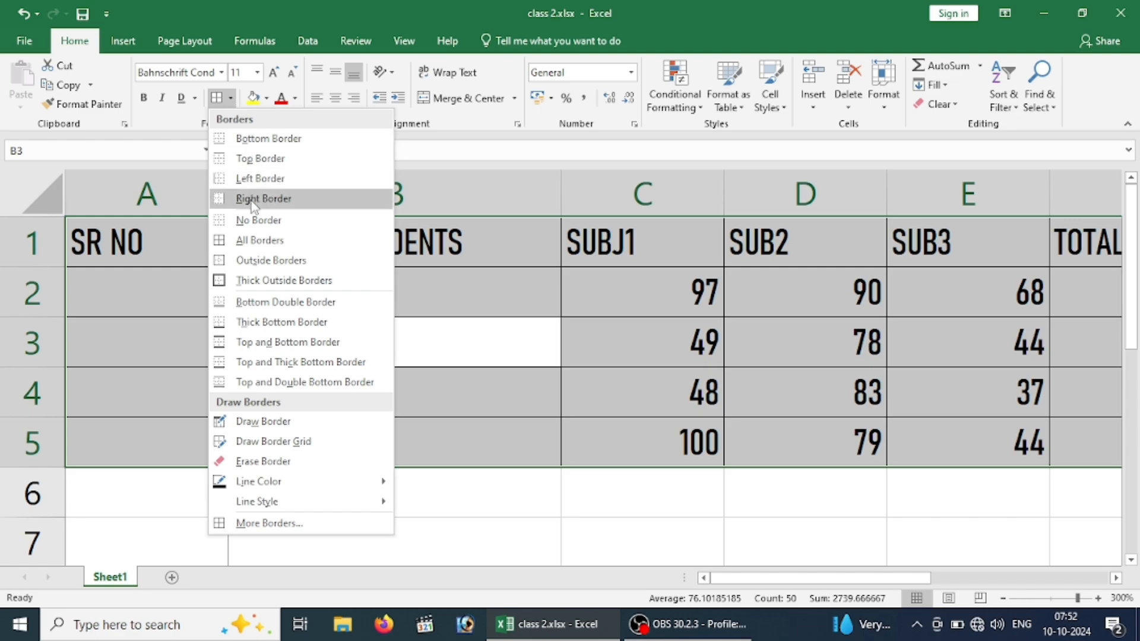
left_click(261, 267)
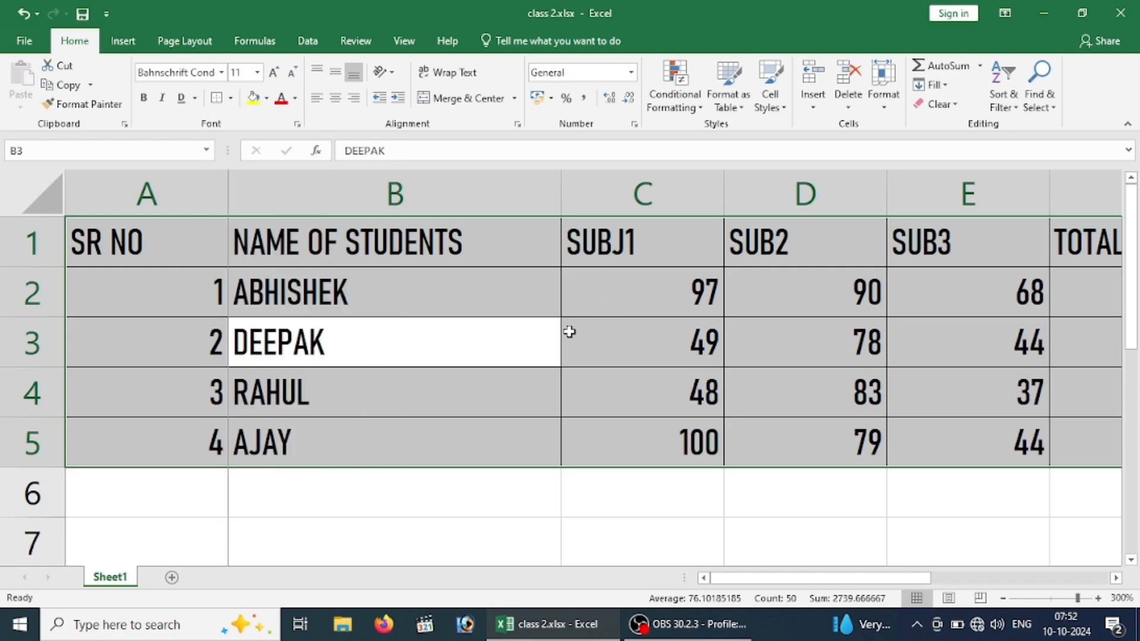
left_click(230, 99)
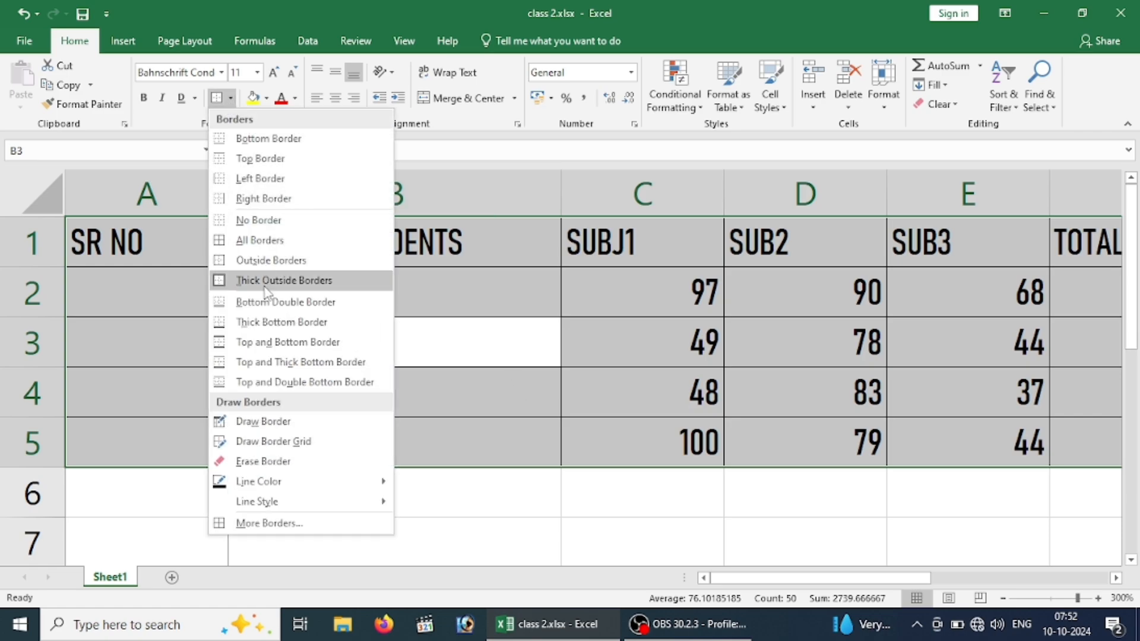
left_click(266, 291)
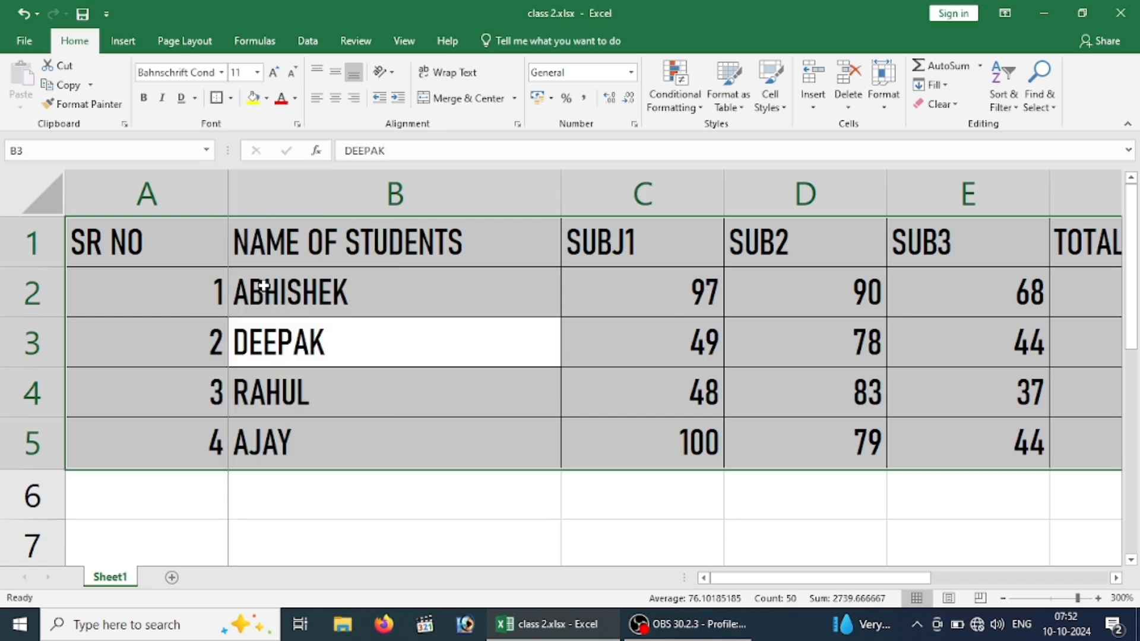
left_click(305, 502)
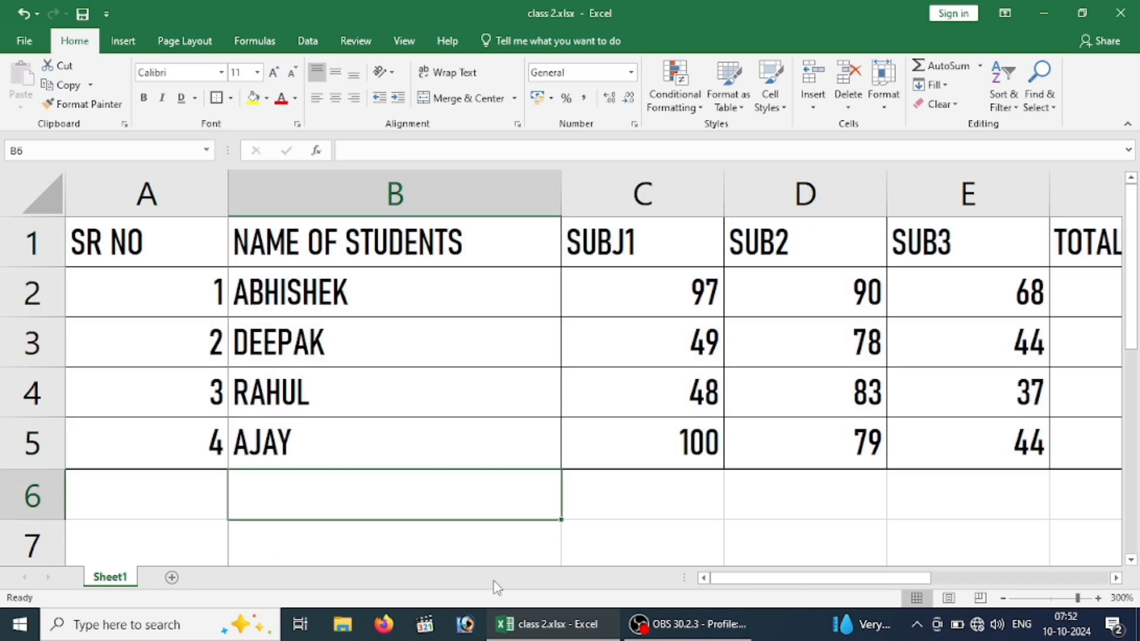
Use the Draw Border tool to draw an outline around cells B7 to B37 below the marks table.
left_click(595, 533)
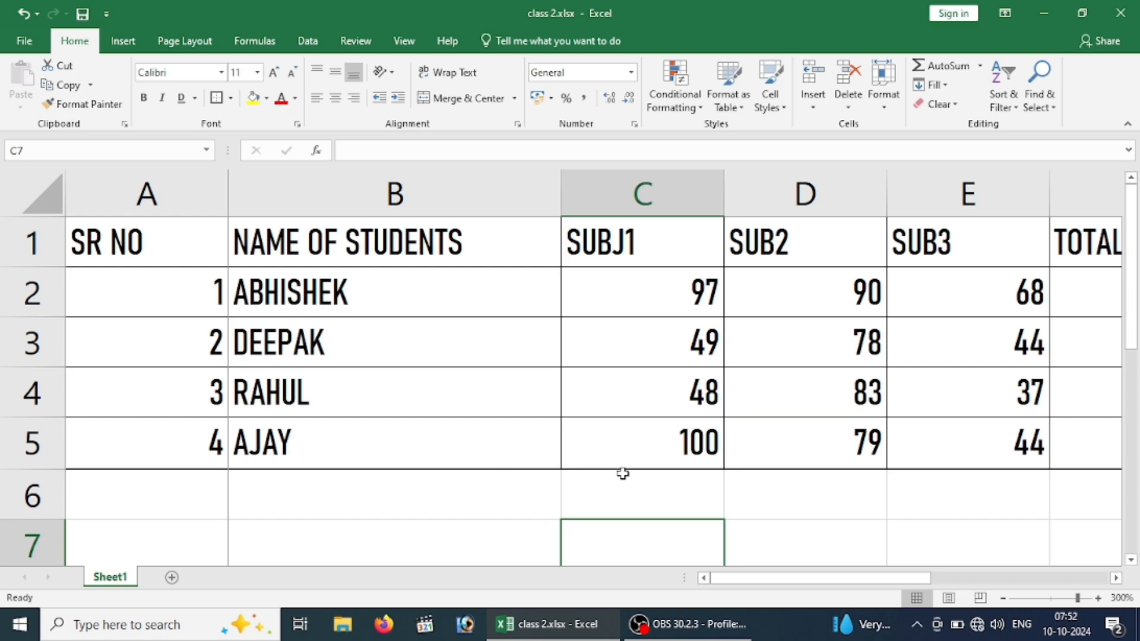
left_click(380, 332)
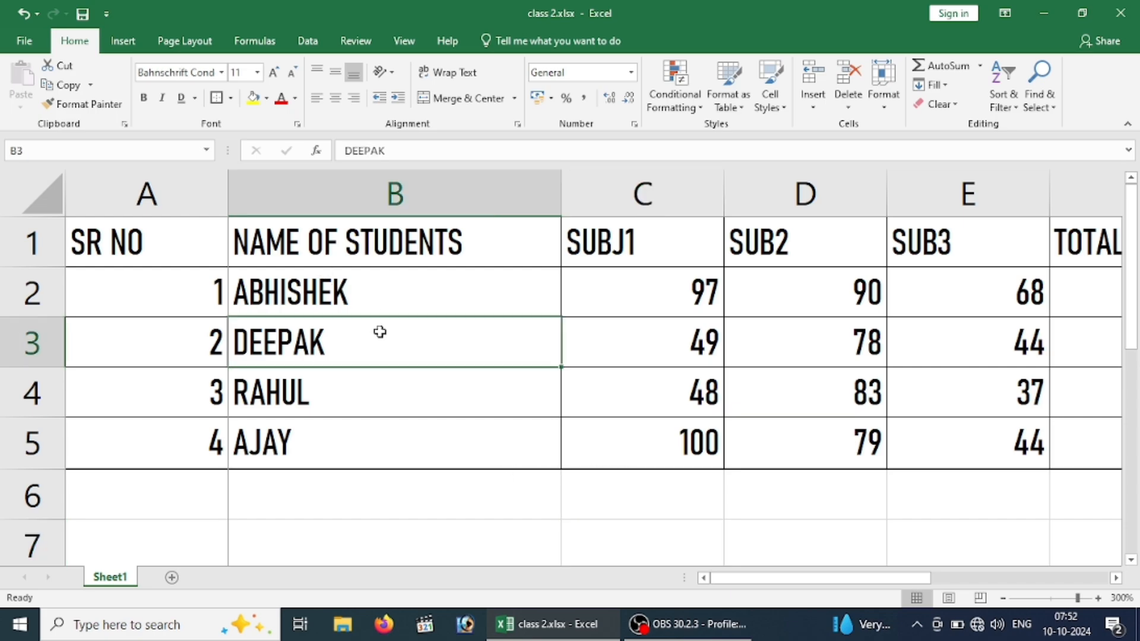
key("ctrl+a")
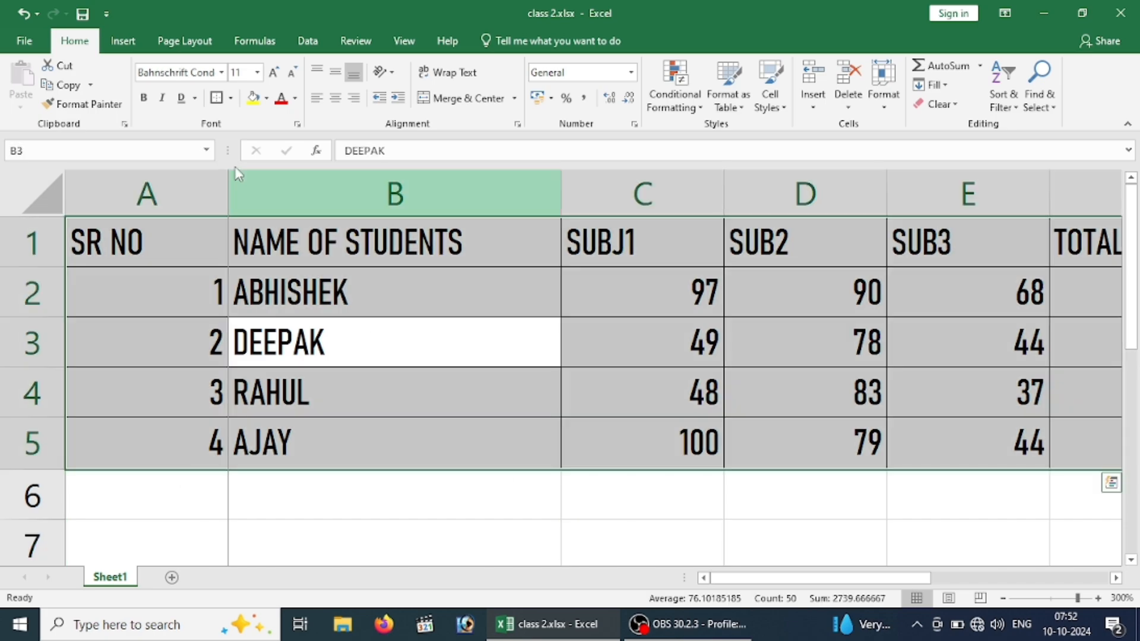
left_click(231, 98)
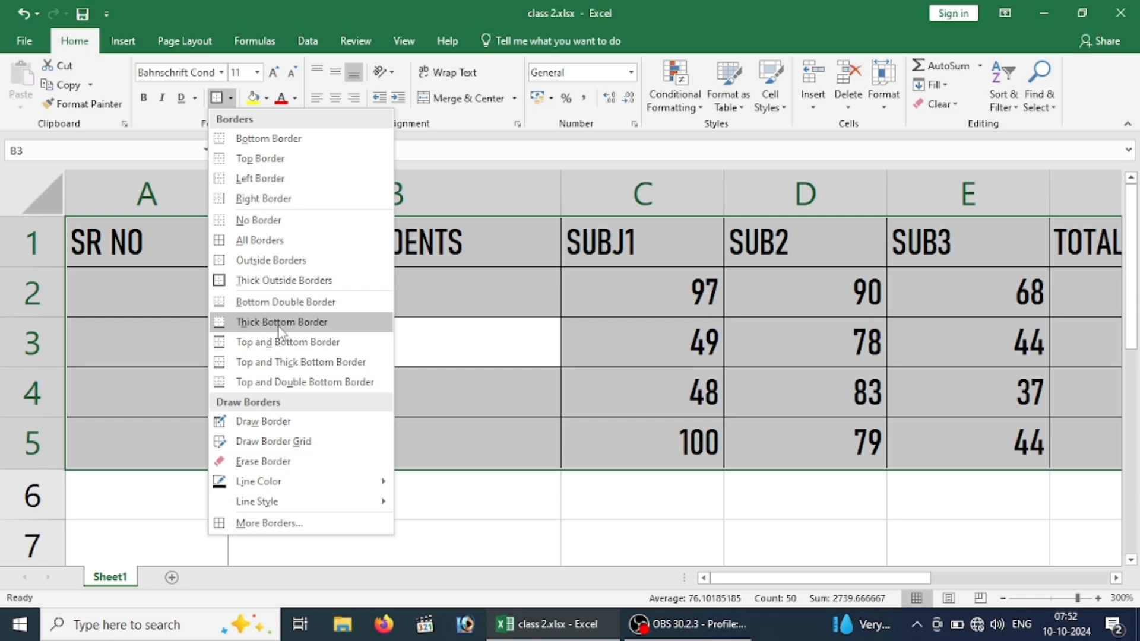
left_click(266, 423)
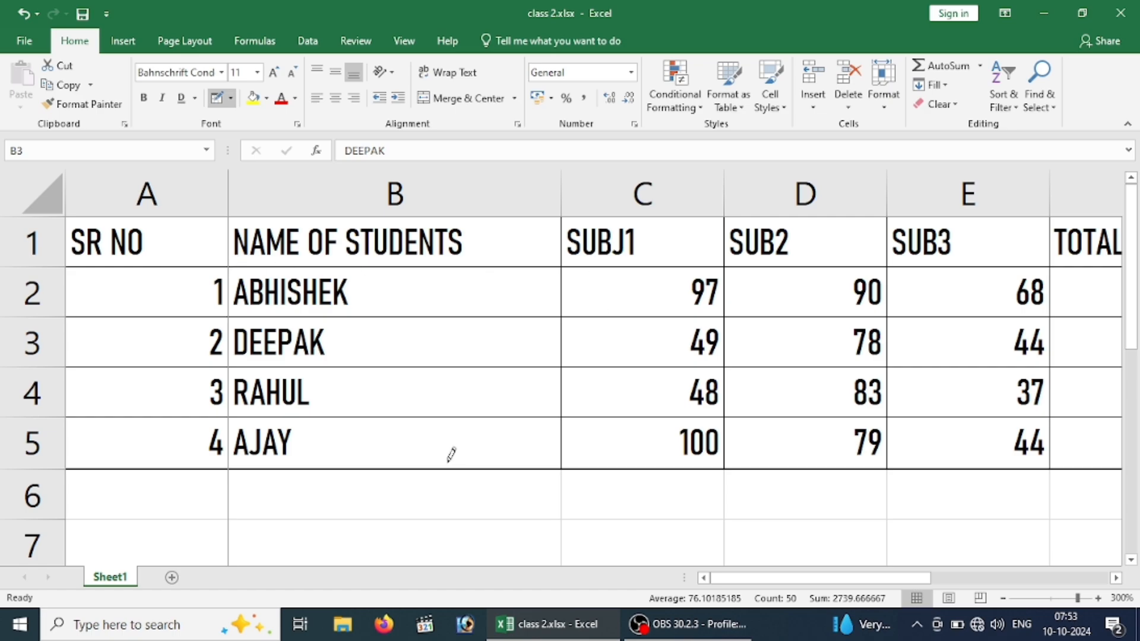
mouse_move(246, 521)
left_mouse_down()
mouse_move(665, 565)
mouse_move(659, 491)
mouse_move(532, 320)
mouse_move(602, 364)
left_mouse_up()
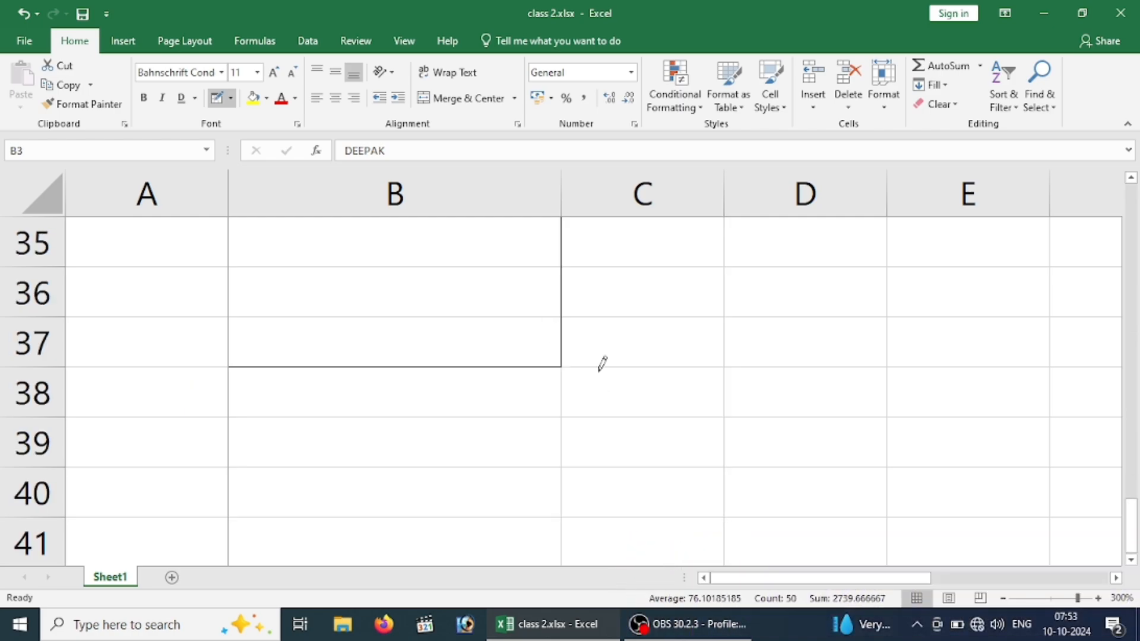
left_click_drag(1135, 522, 1132, 190)
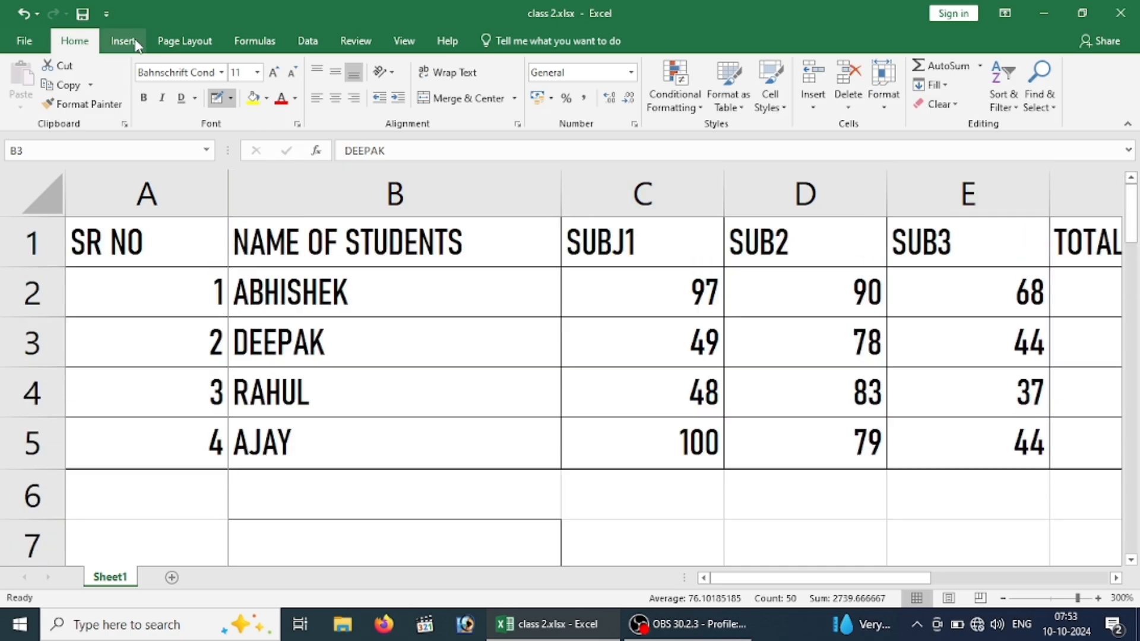
Draw a line along the right edge of cell C7 with Draw Border Grid and leave the drawing mode.
left_click(230, 99)
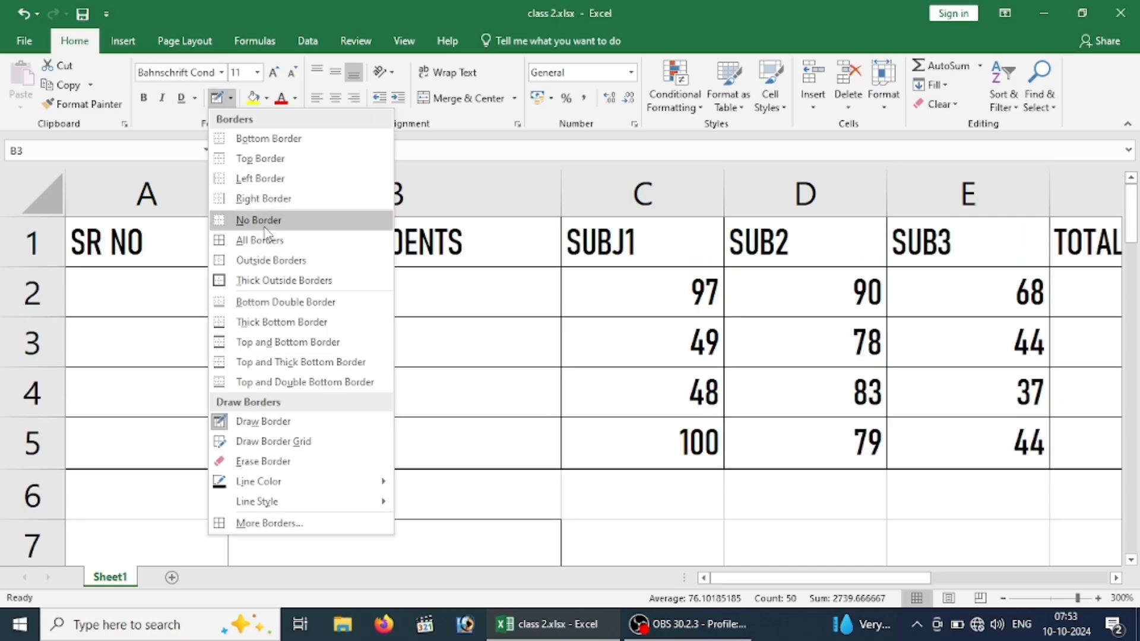
left_click(273, 441)
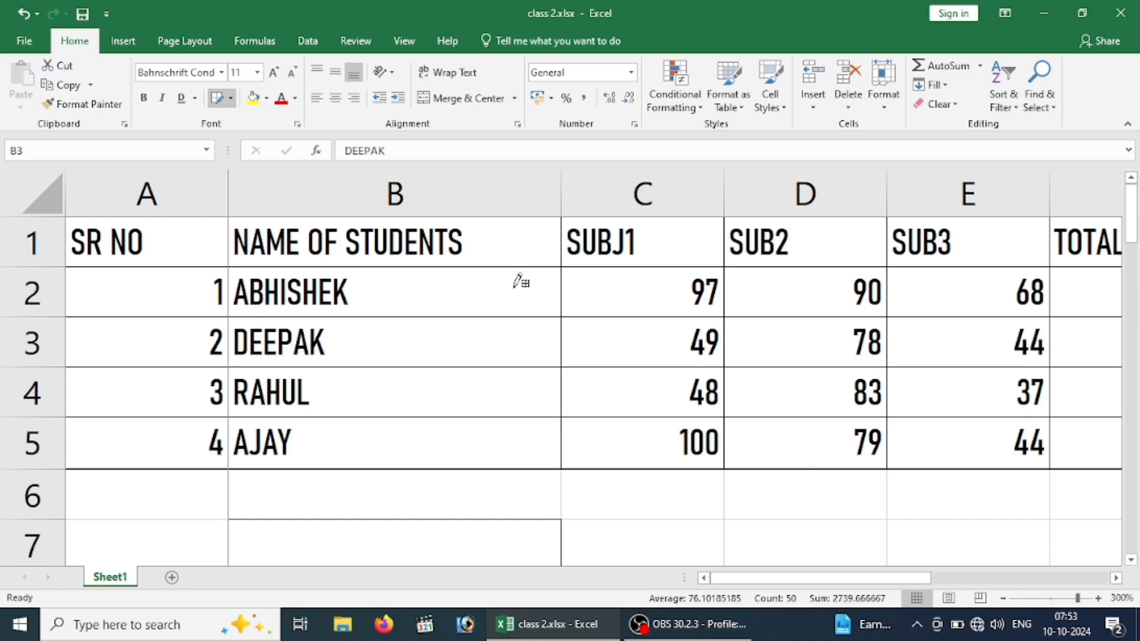
left_click(725, 541)
key("Escape")
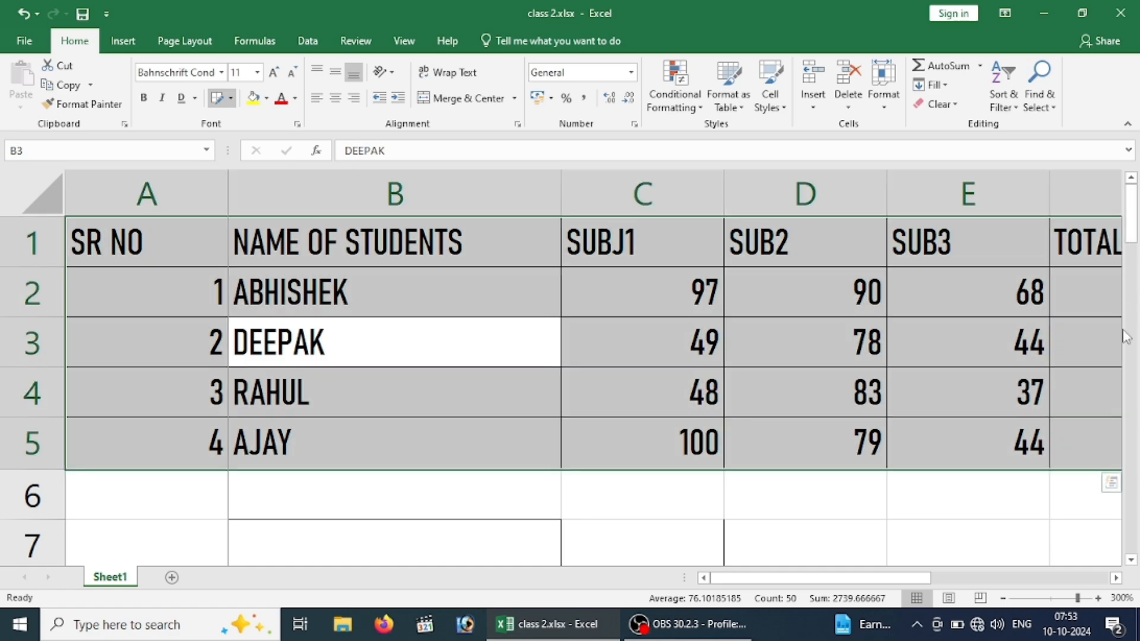
Use Draw Border Grid to draw lines along the top of cell C9 and the right edge of C9:C10.
left_click_drag(1131, 231, 1131, 300)
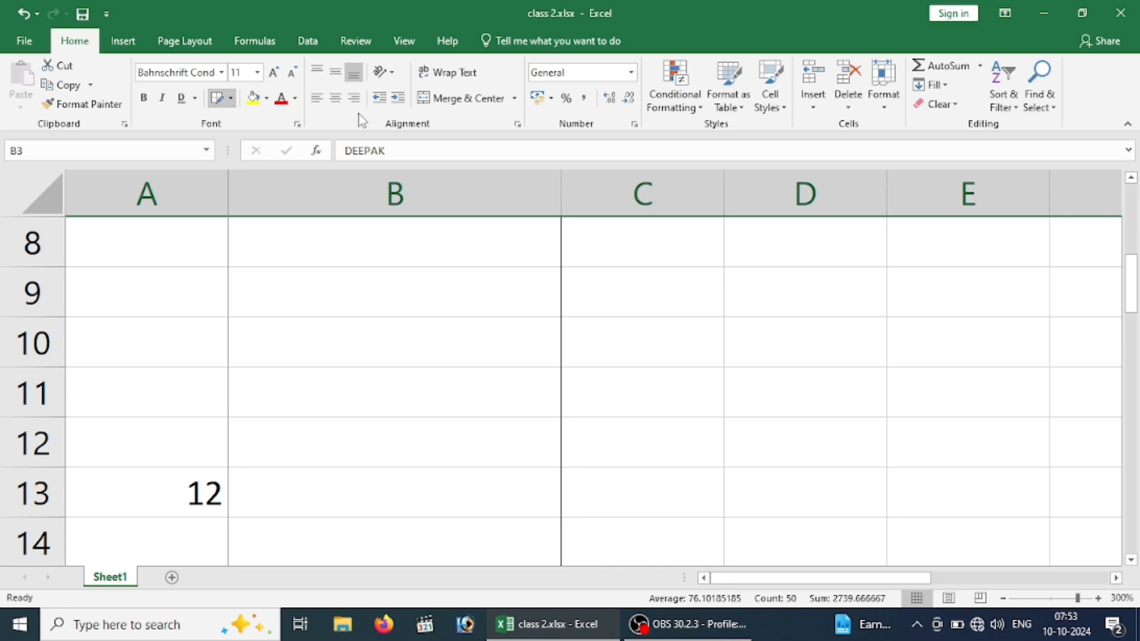
left_click(230, 98)
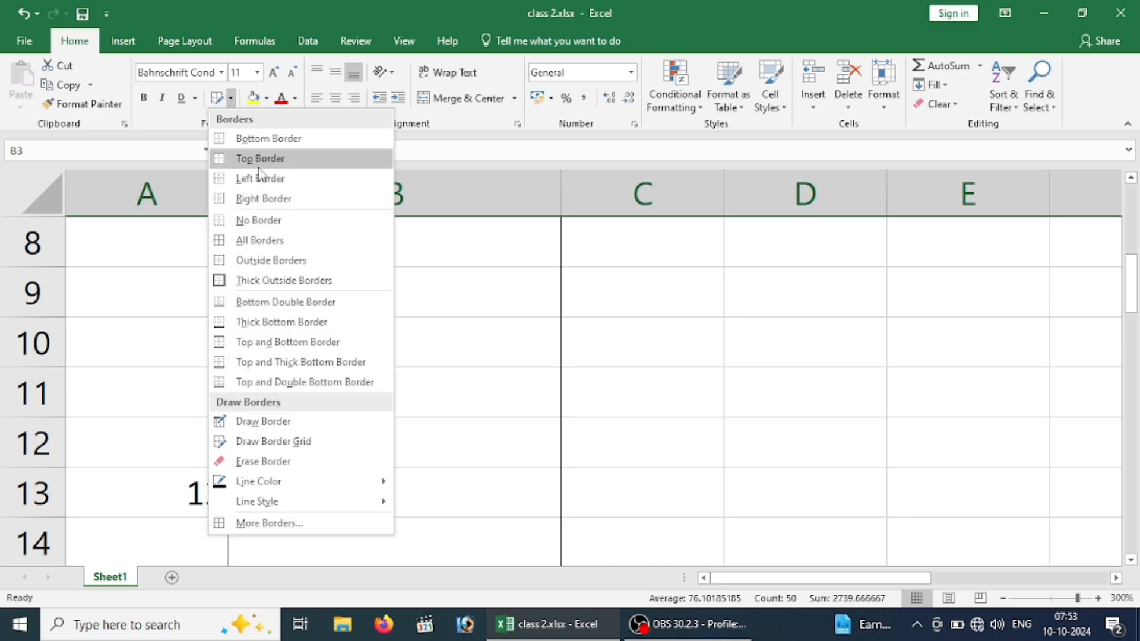
left_click(273, 441)
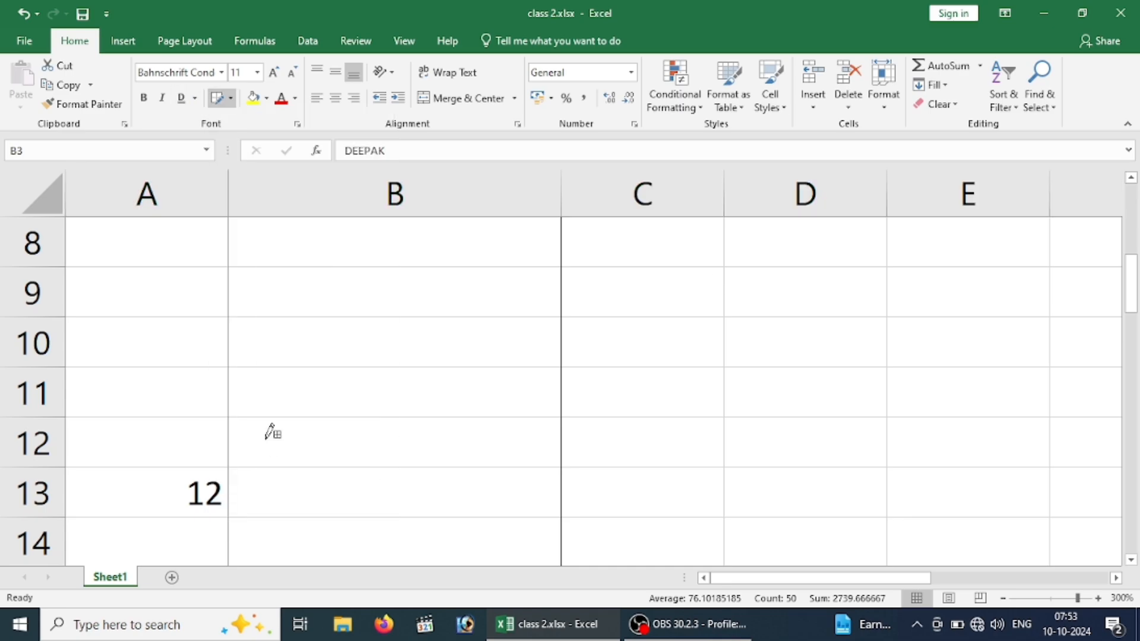
mouse_move(618, 268)
left_mouse_down()
mouse_move(693, 278)
mouse_move(701, 317)
mouse_move(720, 267)
mouse_move(725, 326)
left_mouse_up()
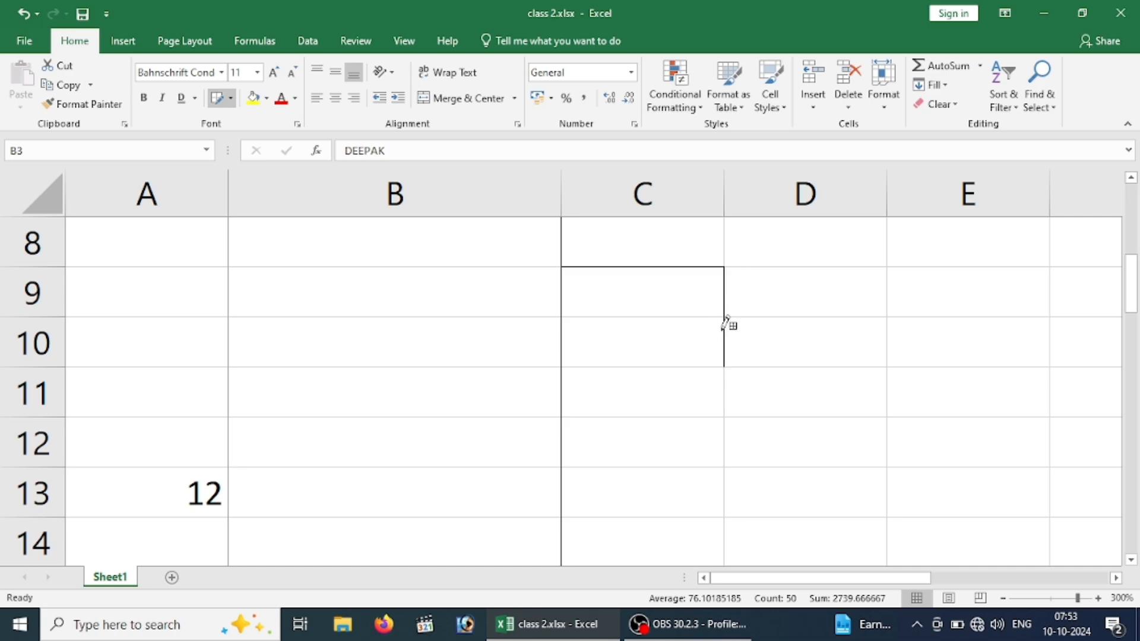
Erase the drawn border lines around cells C9 and C10 with the Erase Border tool.
left_click(231, 99)
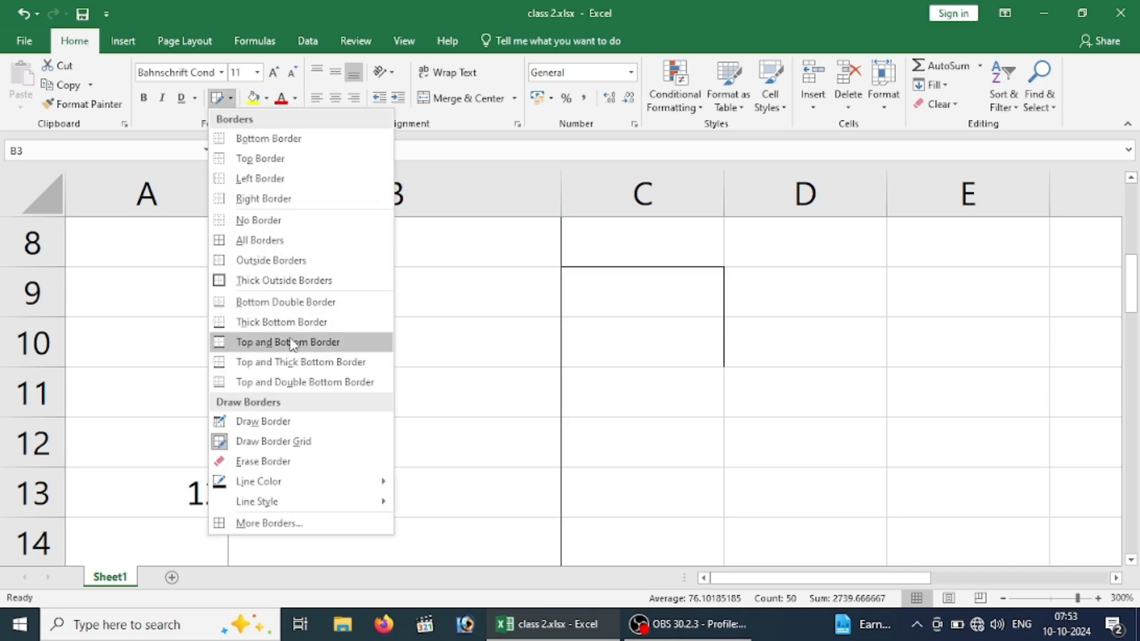
left_click(270, 463)
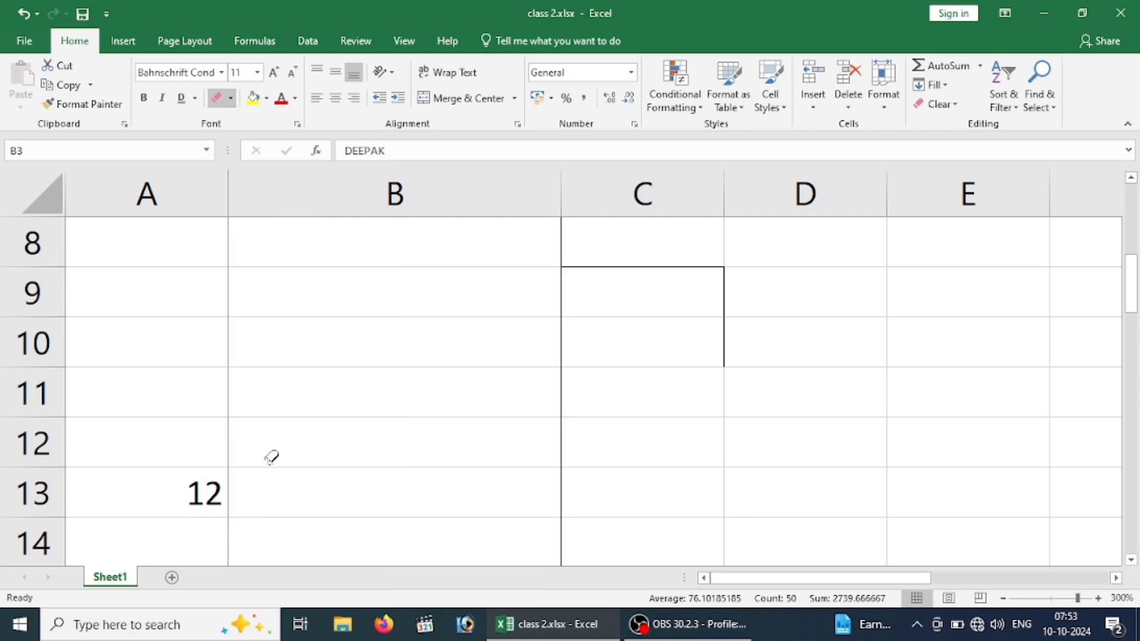
left_click(592, 266)
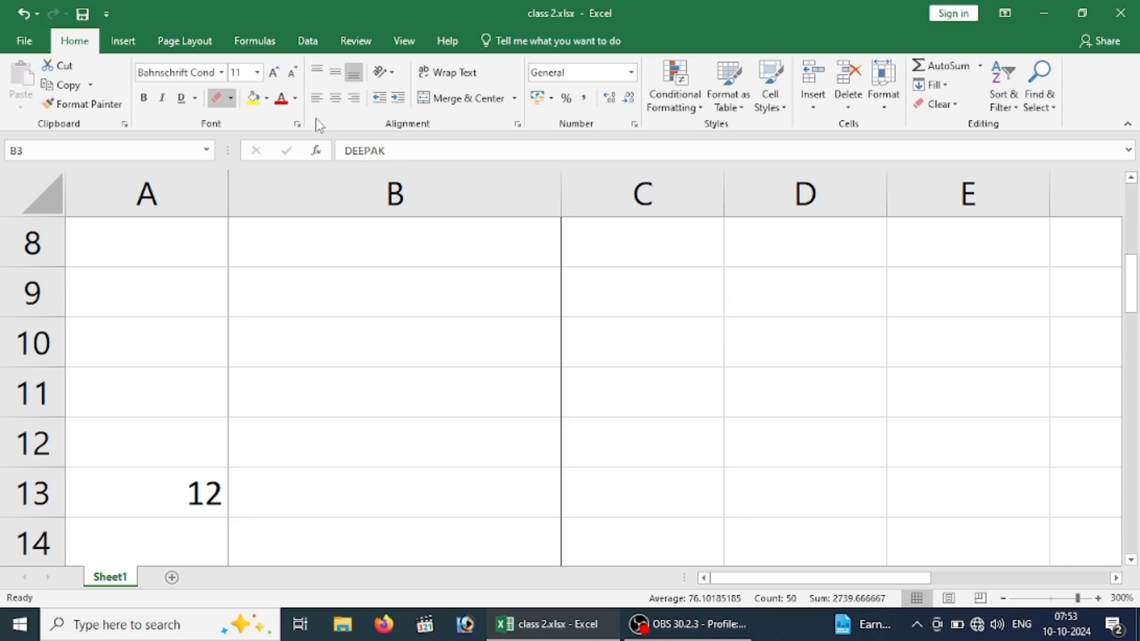
Set the border line color to red and draw horizontal lines under cells B8 and B9.
left_click(230, 98)
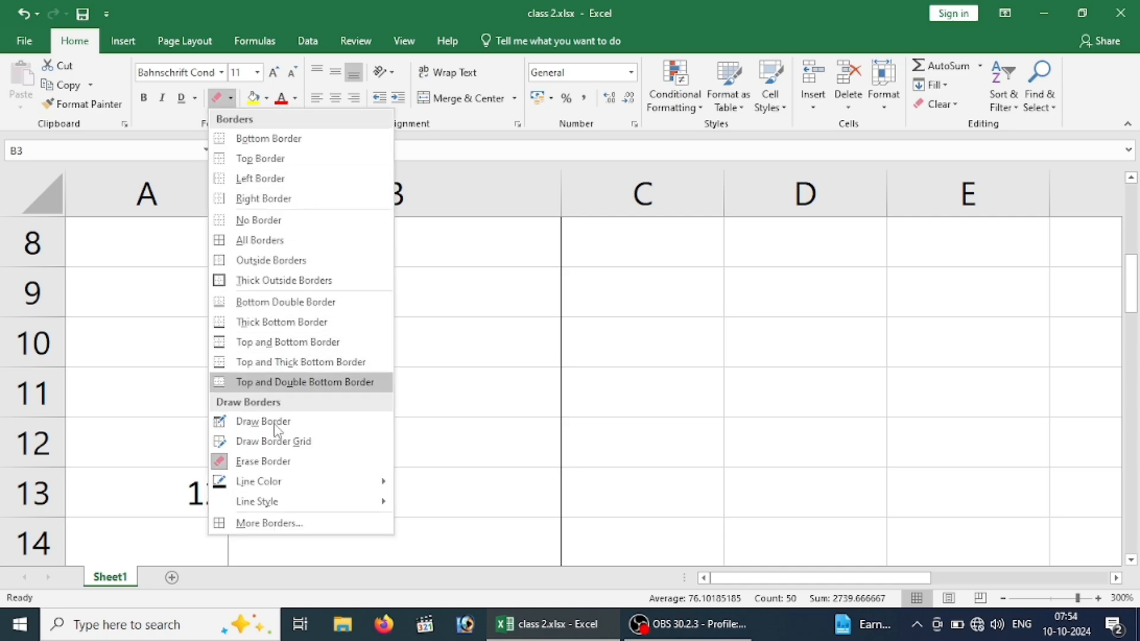
mouse_move(264, 488)
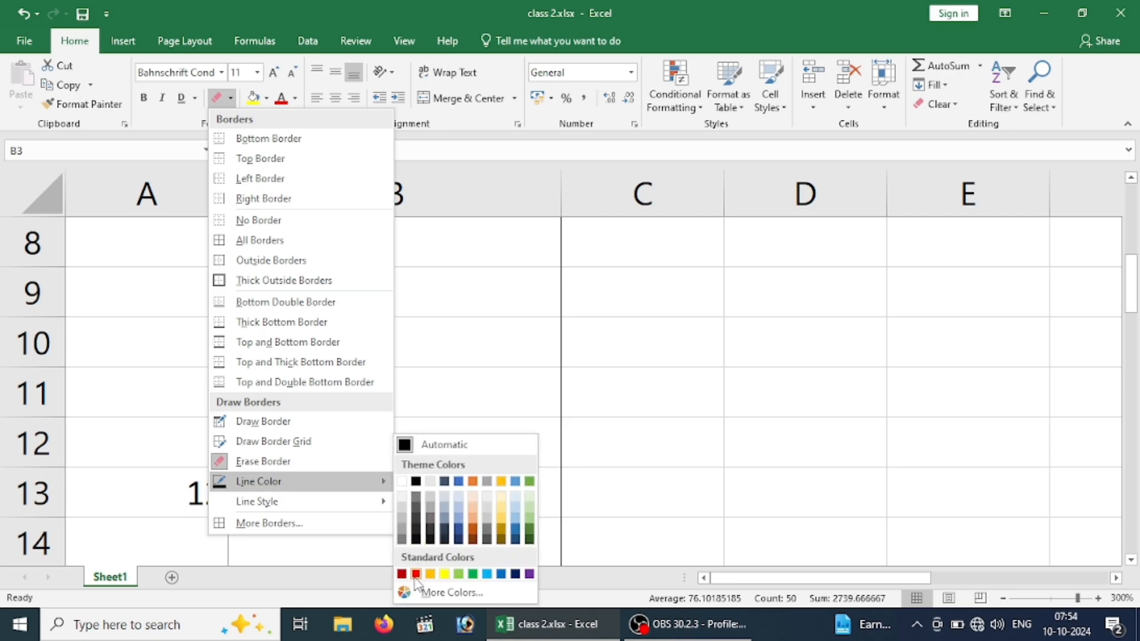
left_click(416, 574)
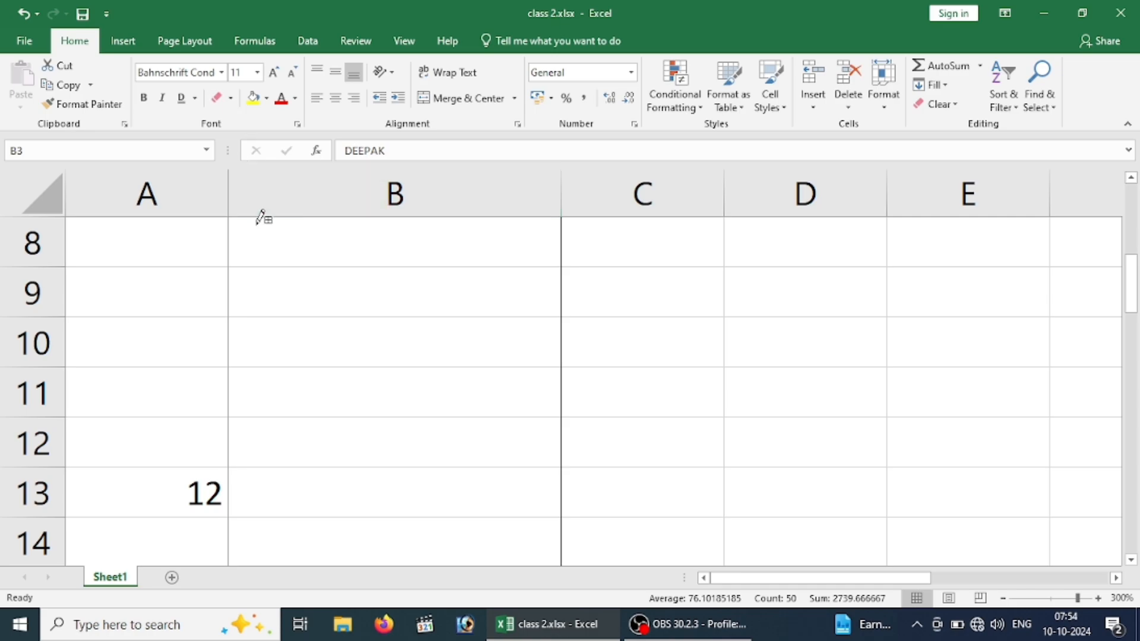
left_click(331, 268)
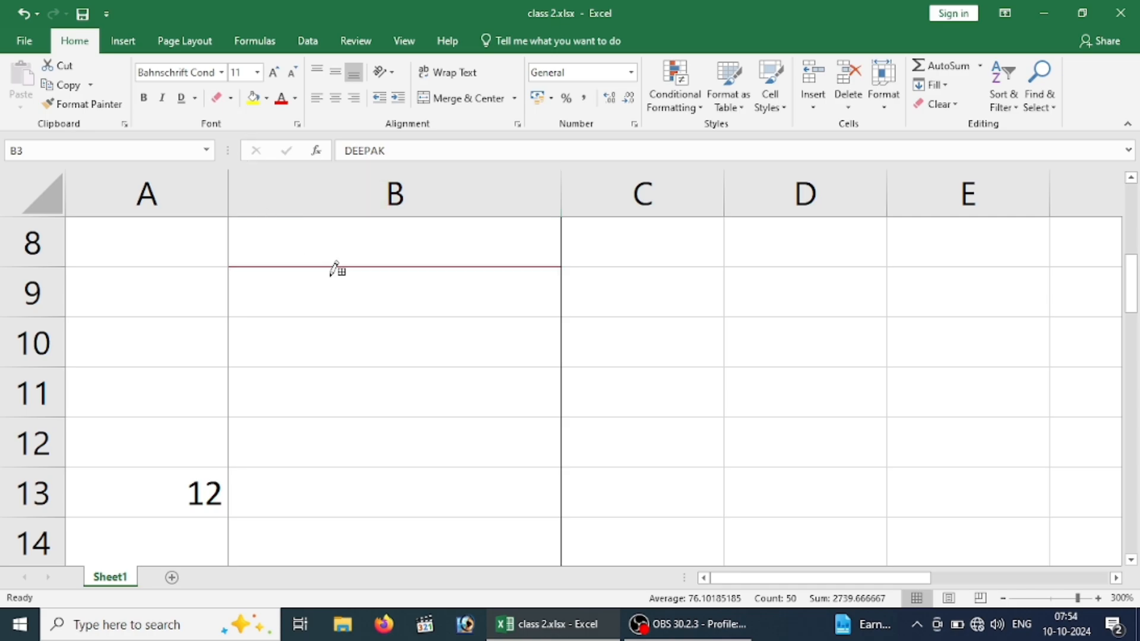
left_click(360, 318)
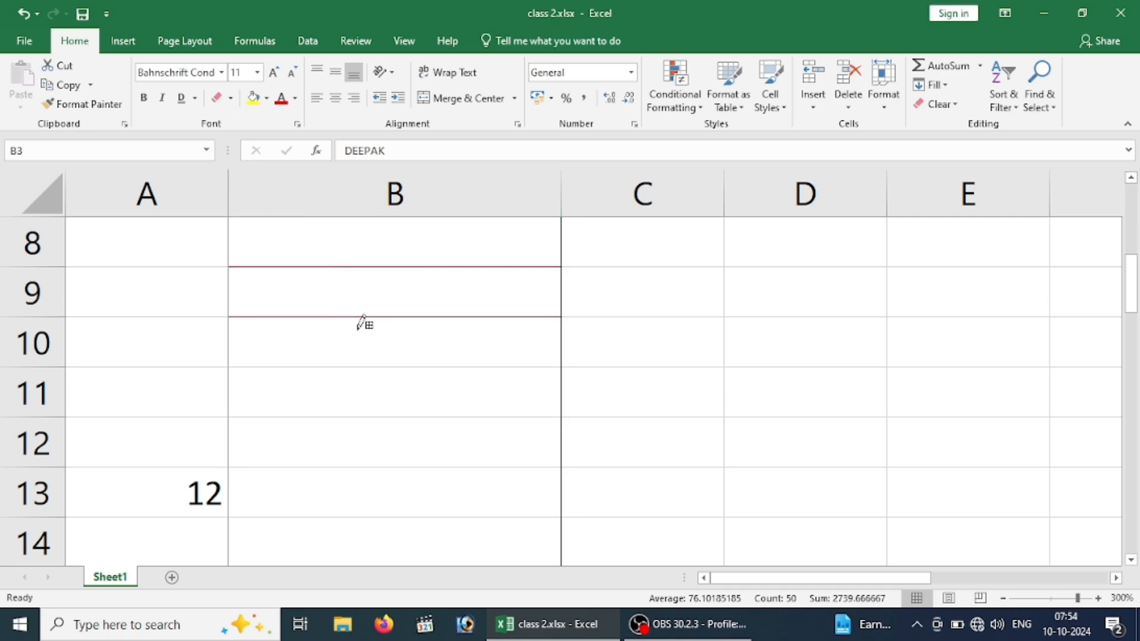
Set the border line style to double and draw a red double border around cell B11.
left_click(231, 99)
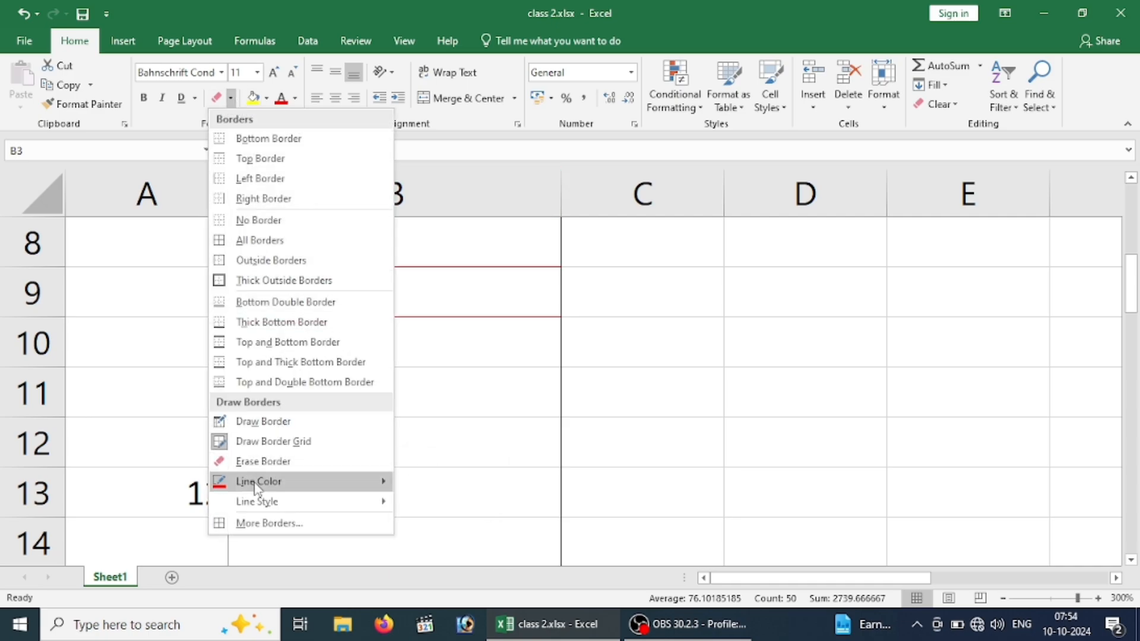
mouse_move(266, 503)
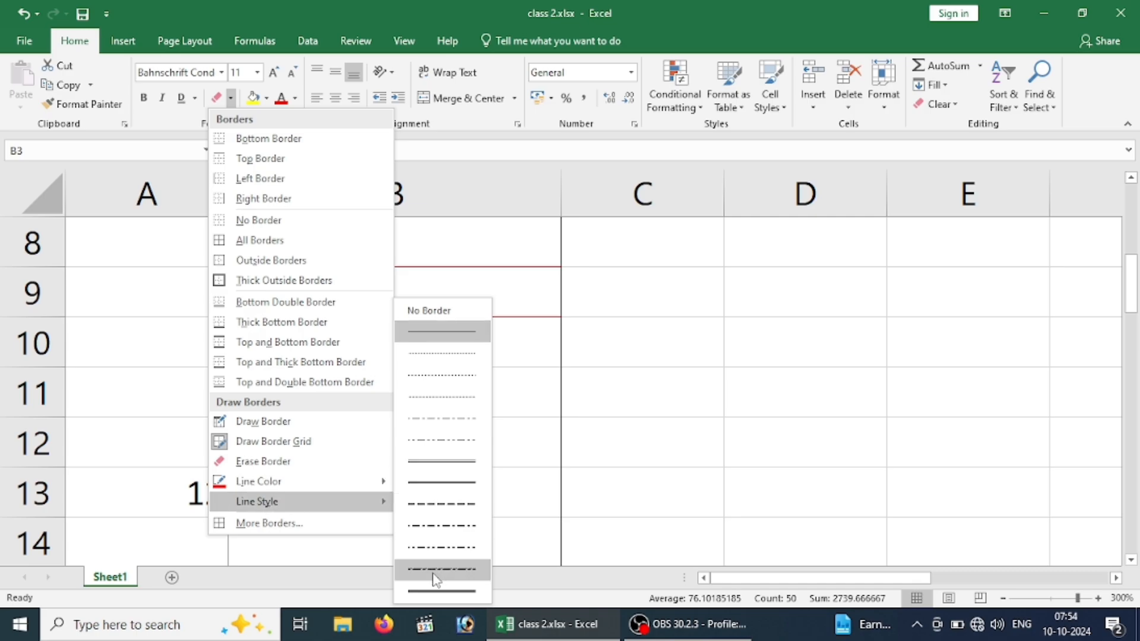
left_click(430, 458)
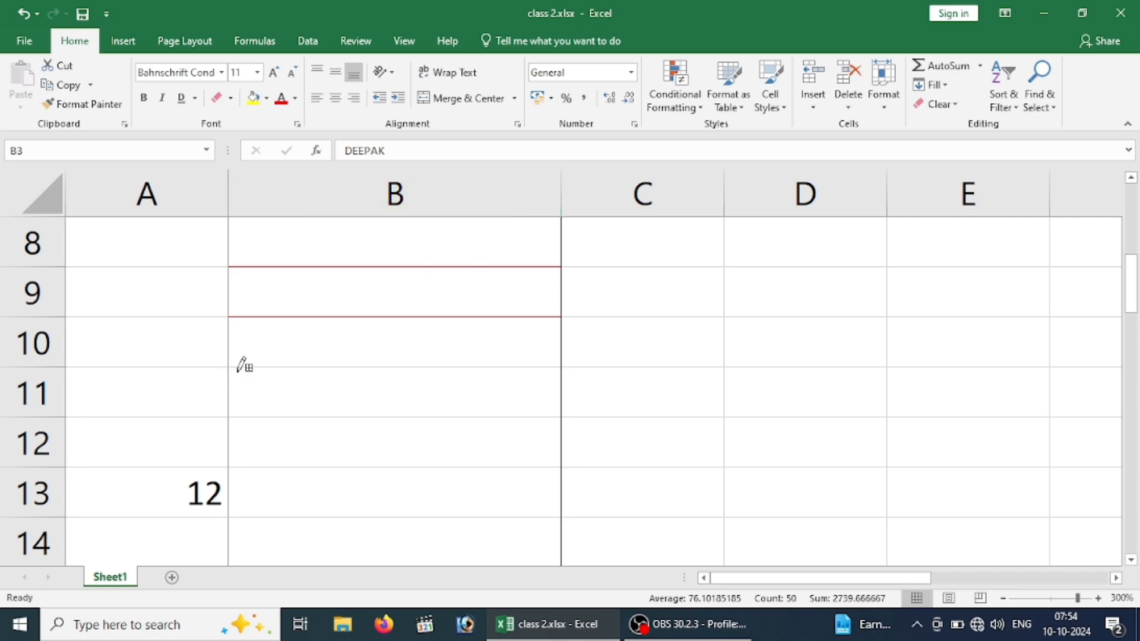
left_click_drag(257, 363, 374, 392)
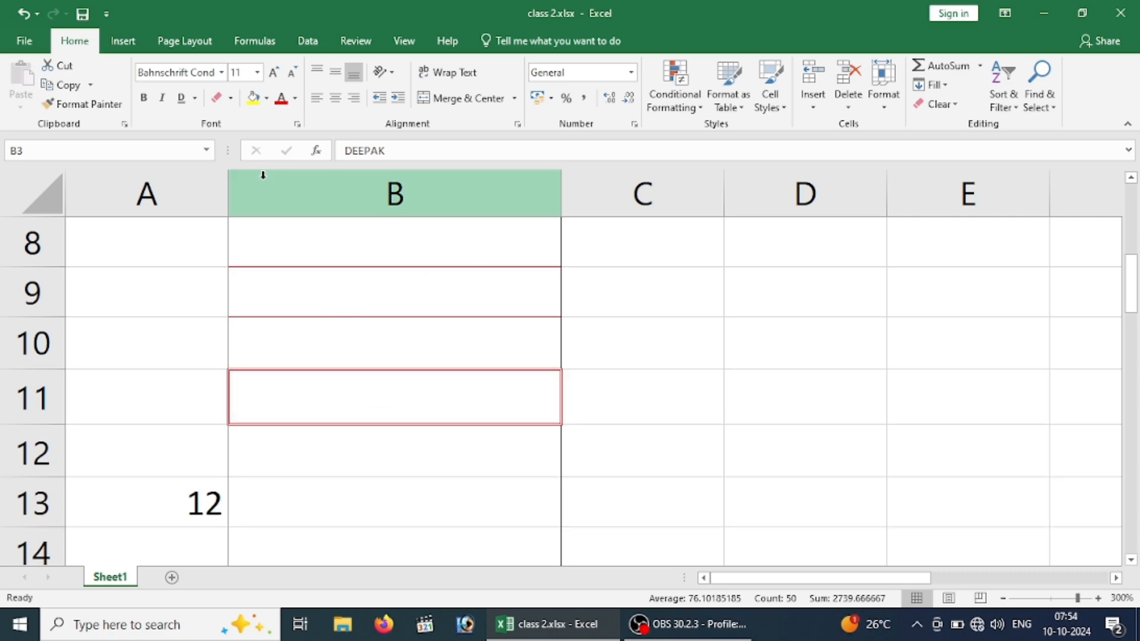
Apply All Borders to the selected marks table and select cell C10.
left_click(231, 99)
left_click(753, 326)
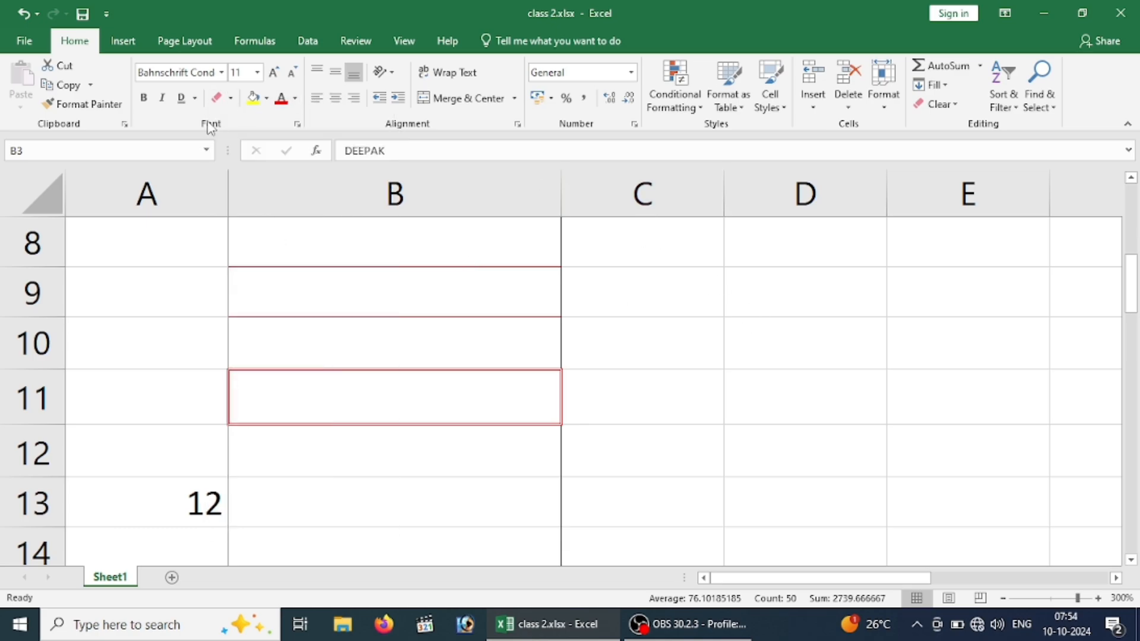
left_click(231, 99)
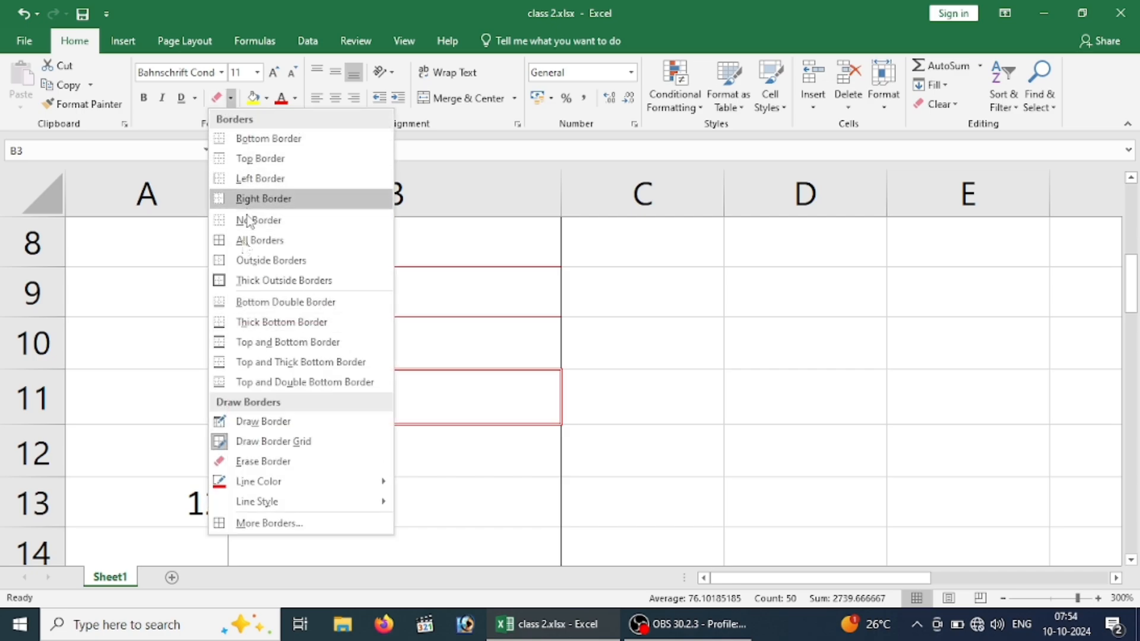
left_click(244, 240)
left_click(639, 341)
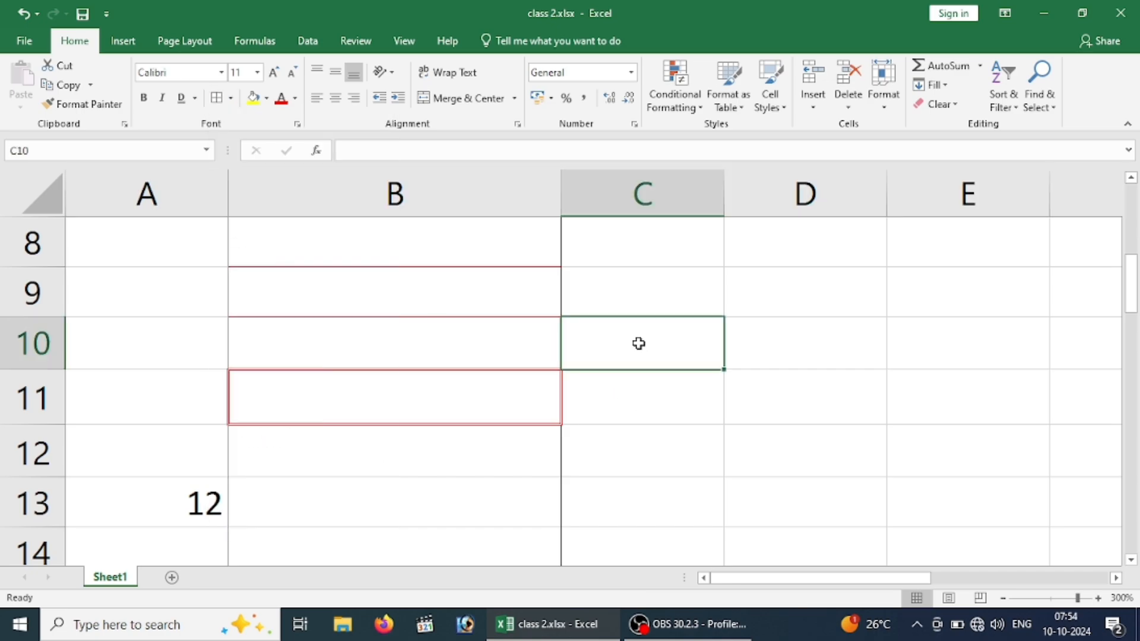
Select the range C8:E12 and apply All Borders to it in the red double line.
left_click_drag(631, 234, 992, 438)
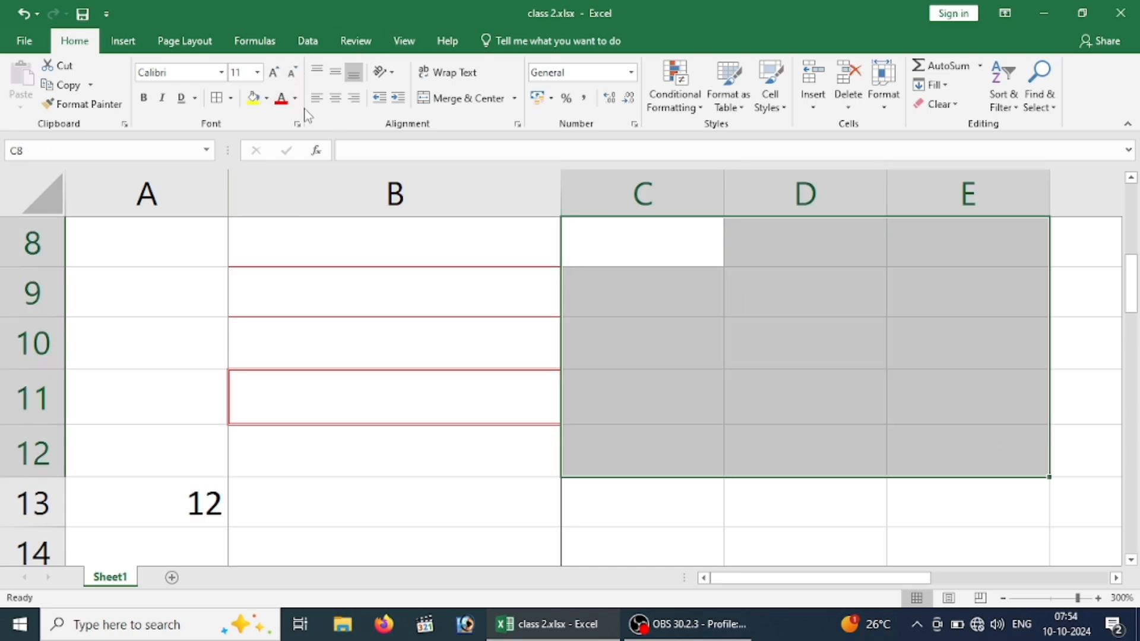
left_click(231, 98)
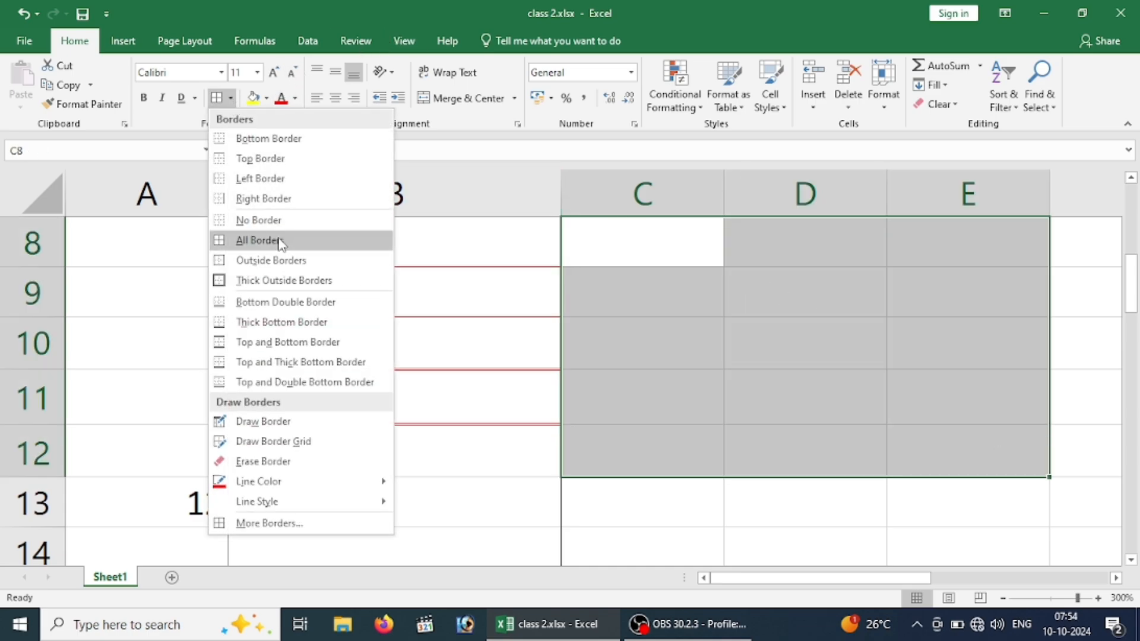
left_click(279, 240)
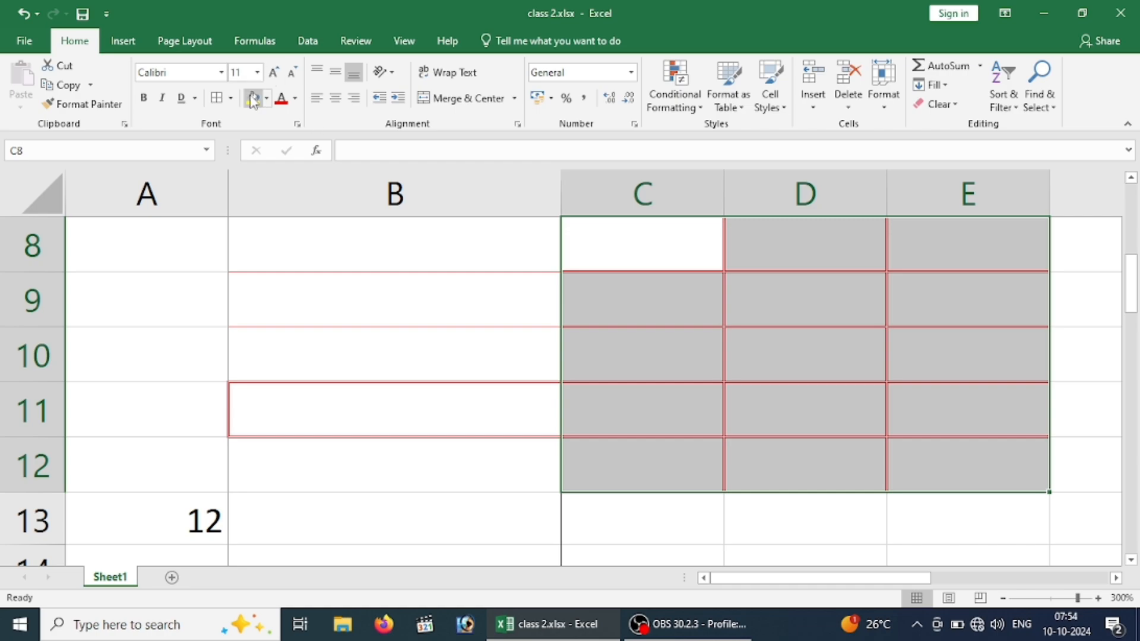
Review the detailed border settings of range C8:E12 and accept them without changes.
left_click(231, 98)
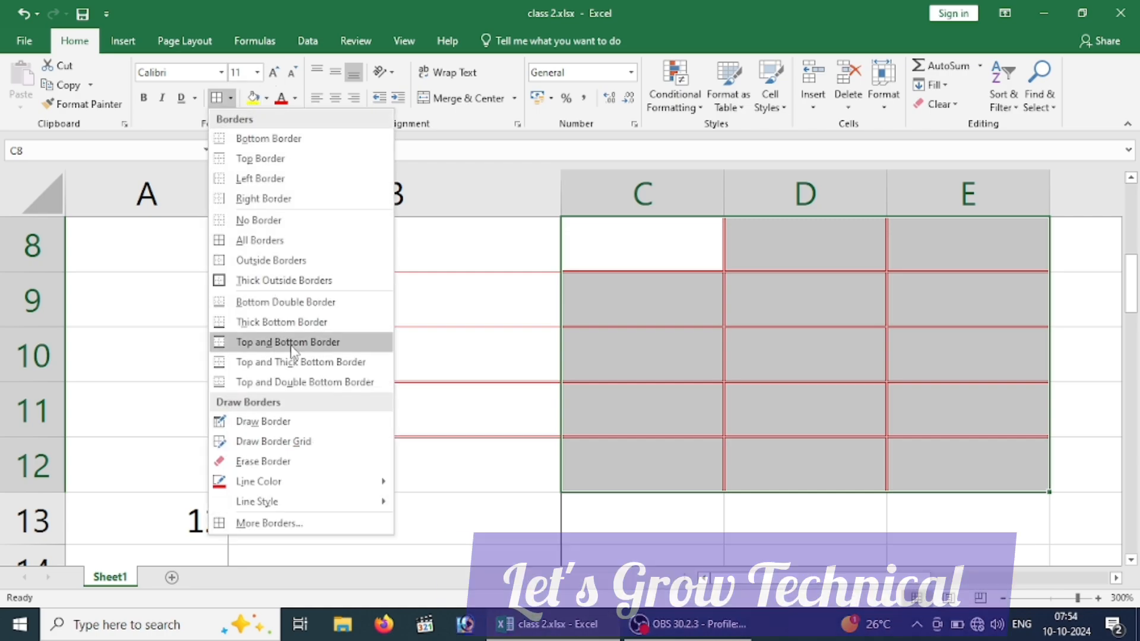
left_click(285, 525)
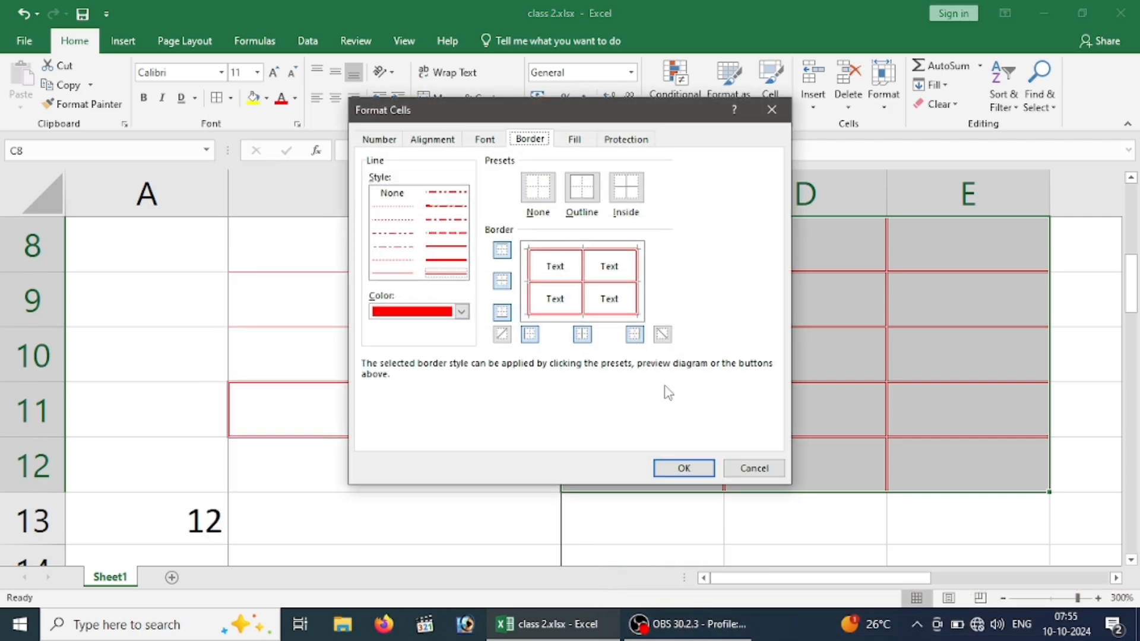
left_click(676, 470)
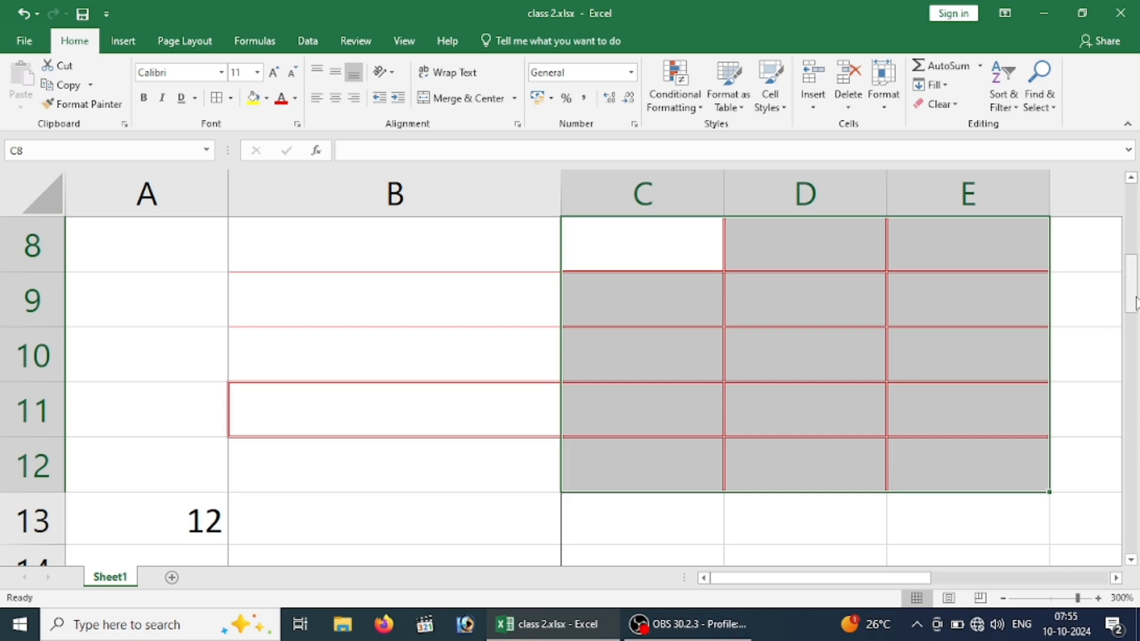
left_click_drag(1135, 303, 1139, 224)
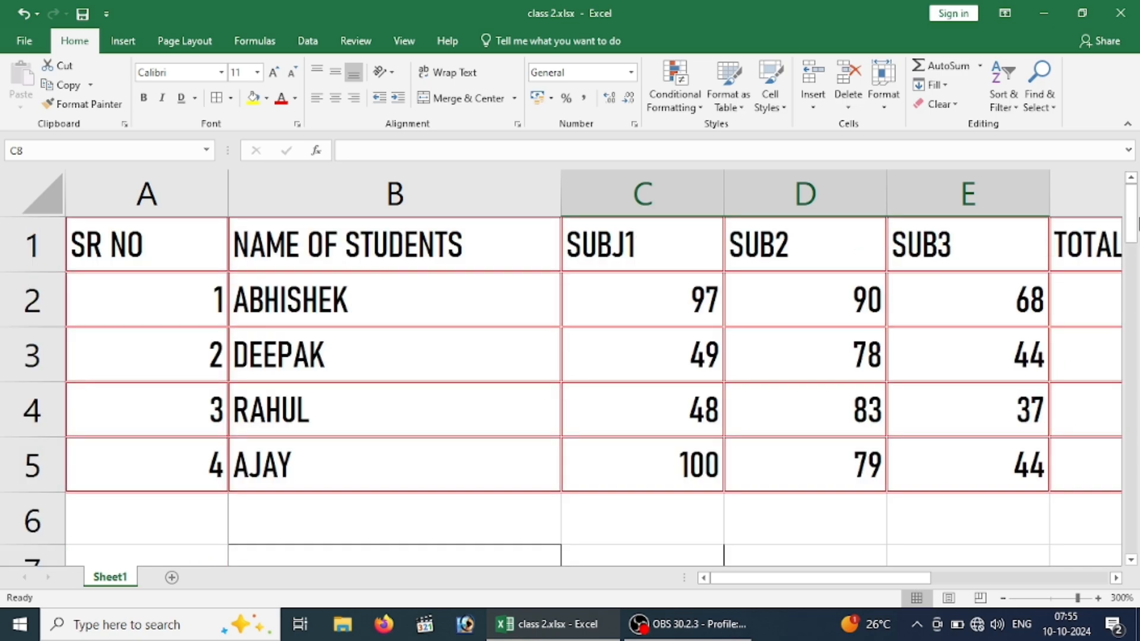
left_click(553, 365)
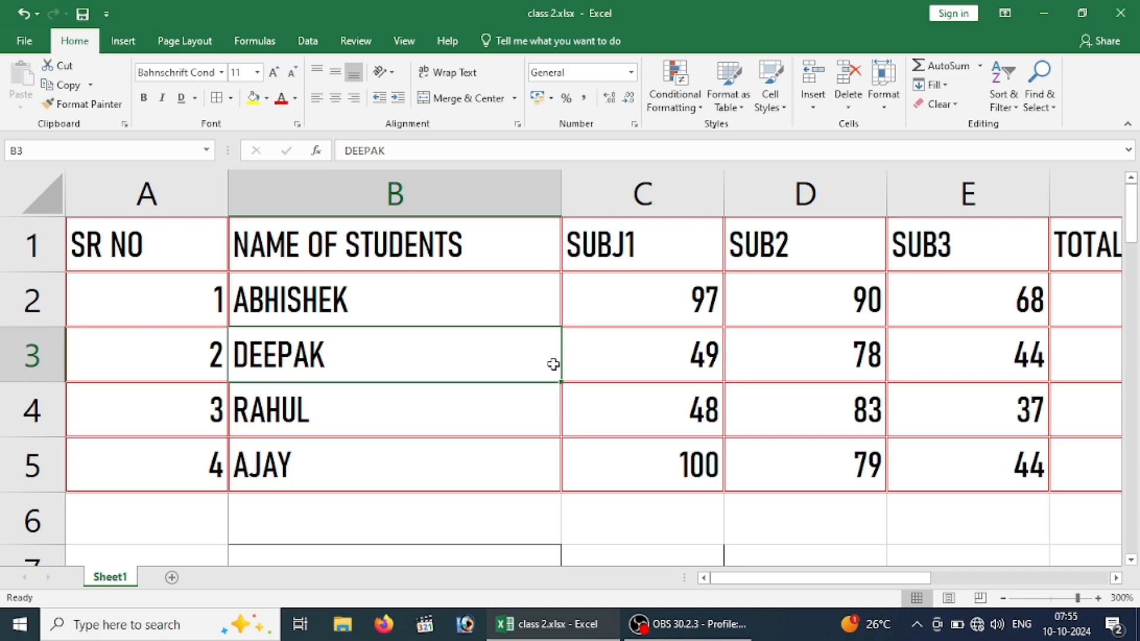
left_click(490, 308)
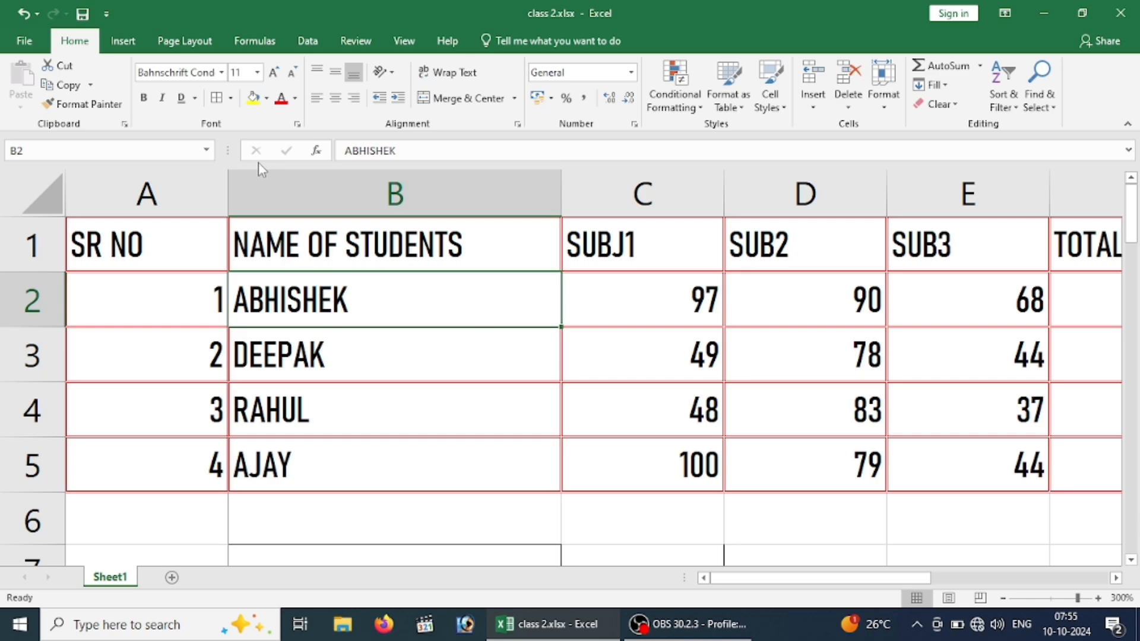
left_click(267, 99)
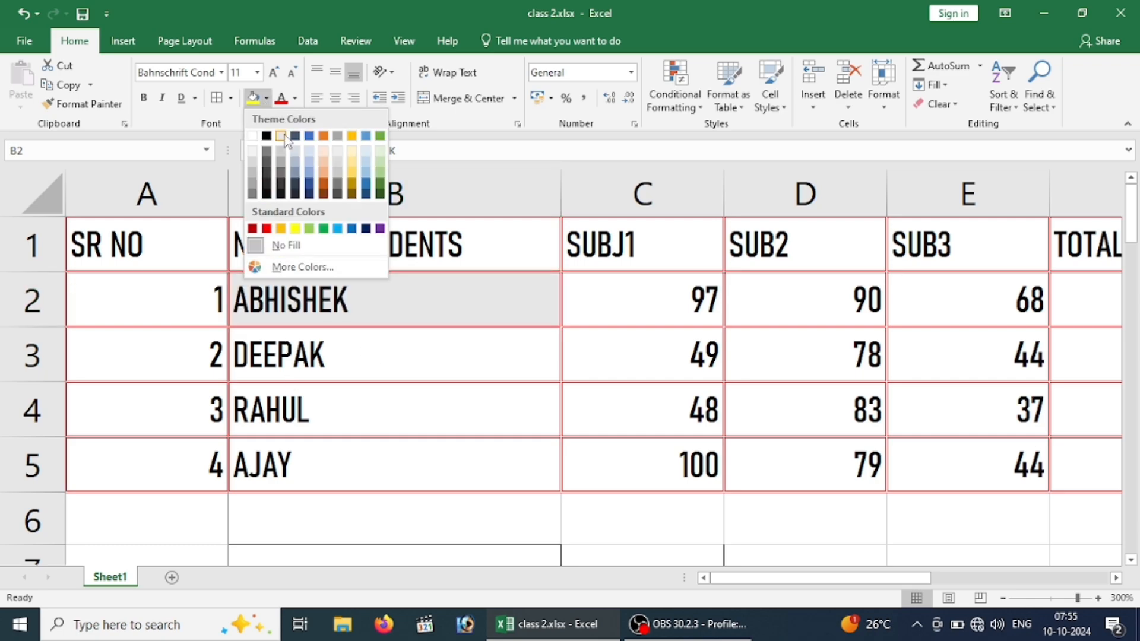
key("Escape")
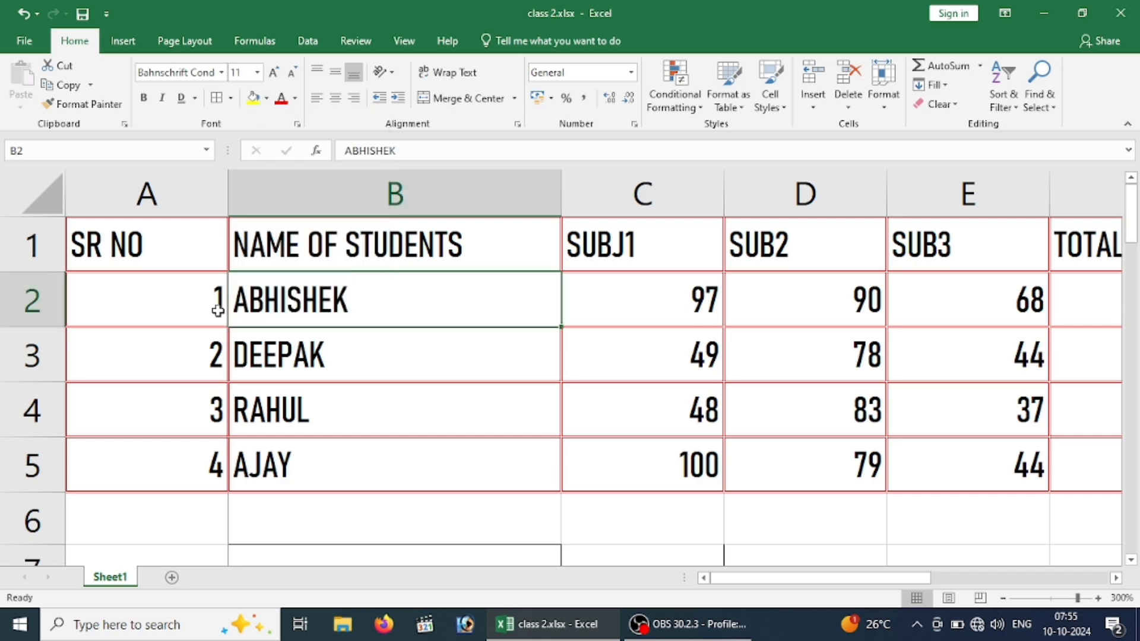
Fill the whole header row 1 with the standard orange color.
left_click(35, 242)
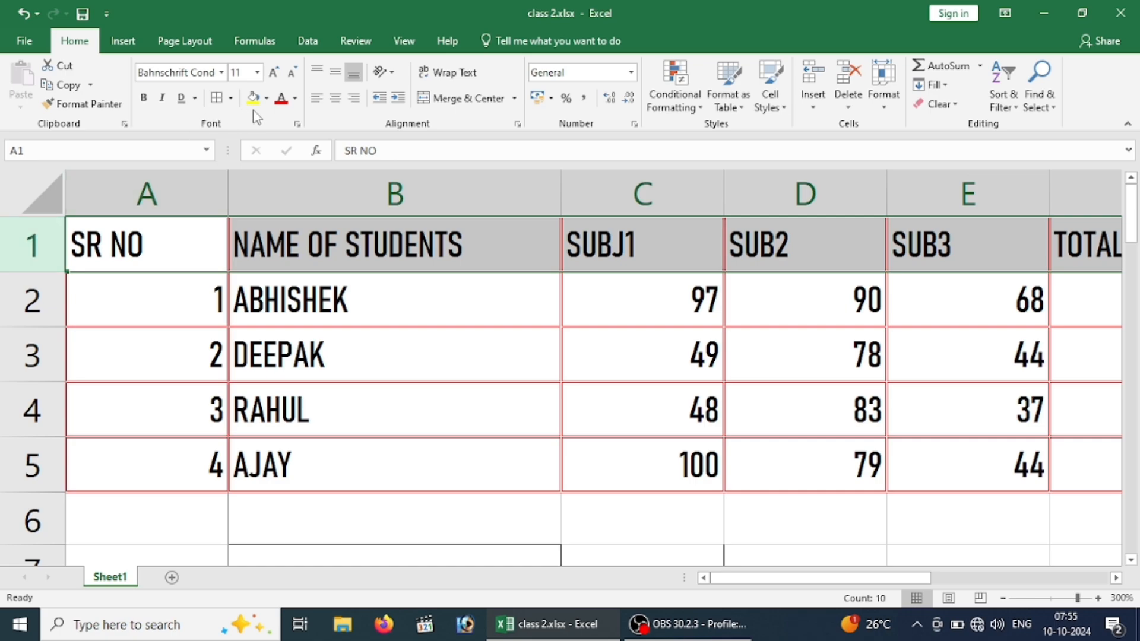
left_click(269, 100)
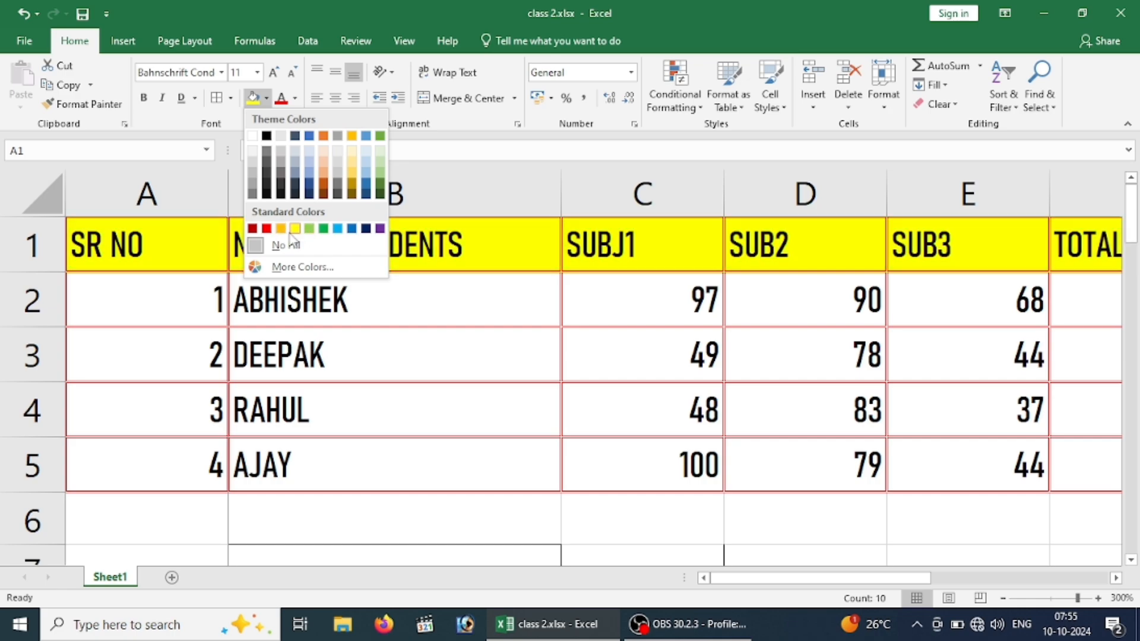
left_click(281, 229)
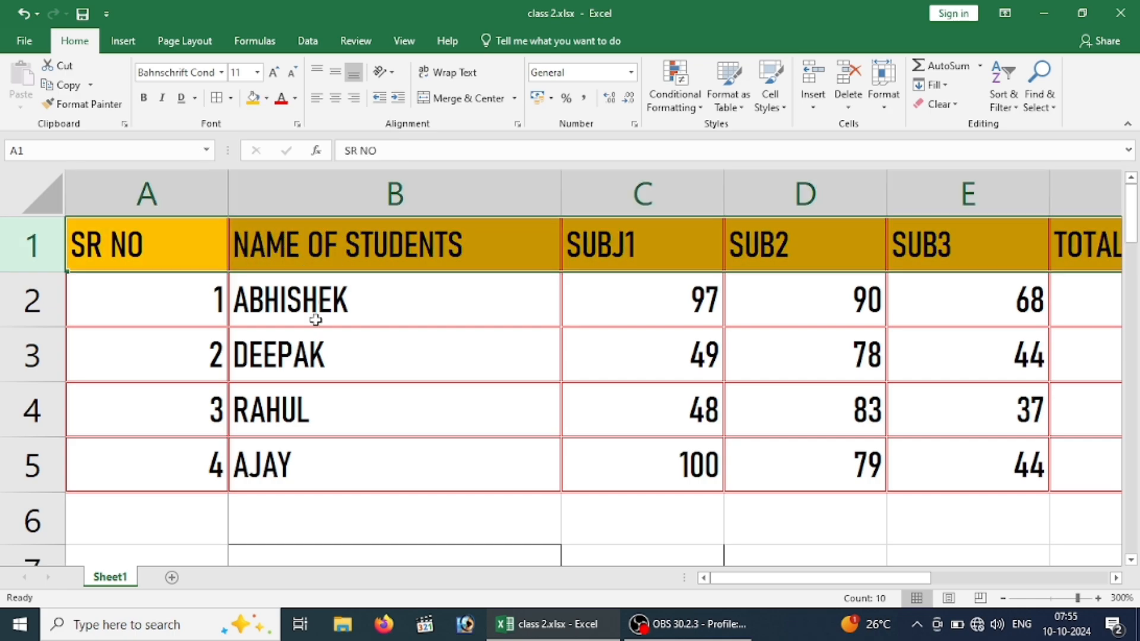
left_click(327, 341)
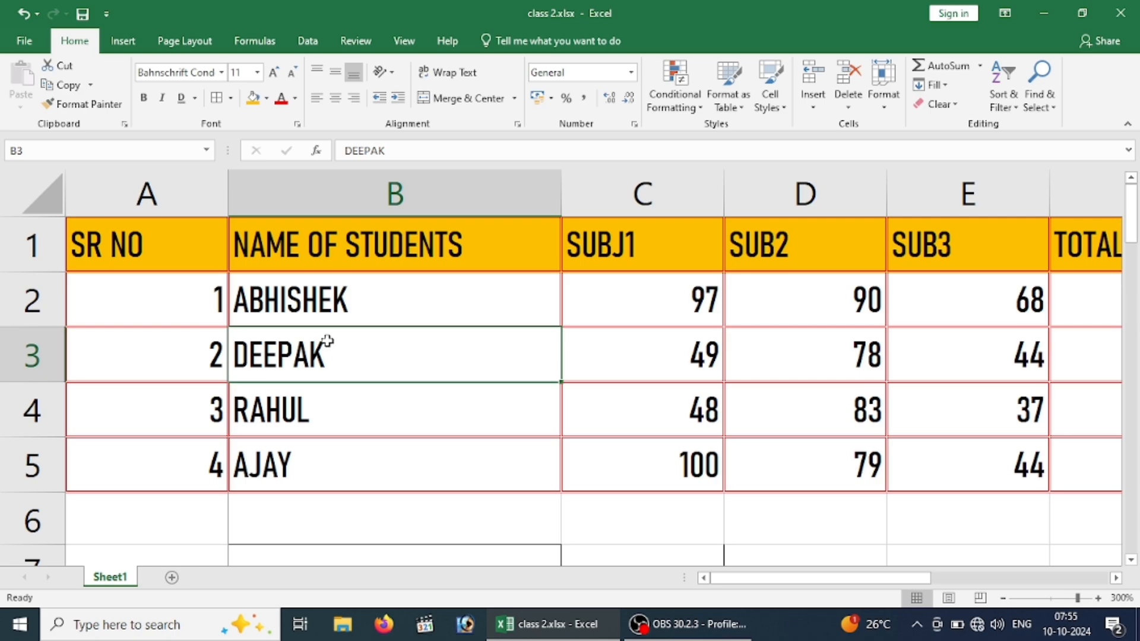
Set the font color of the entire header row 1 to standard red.
left_click(36, 245)
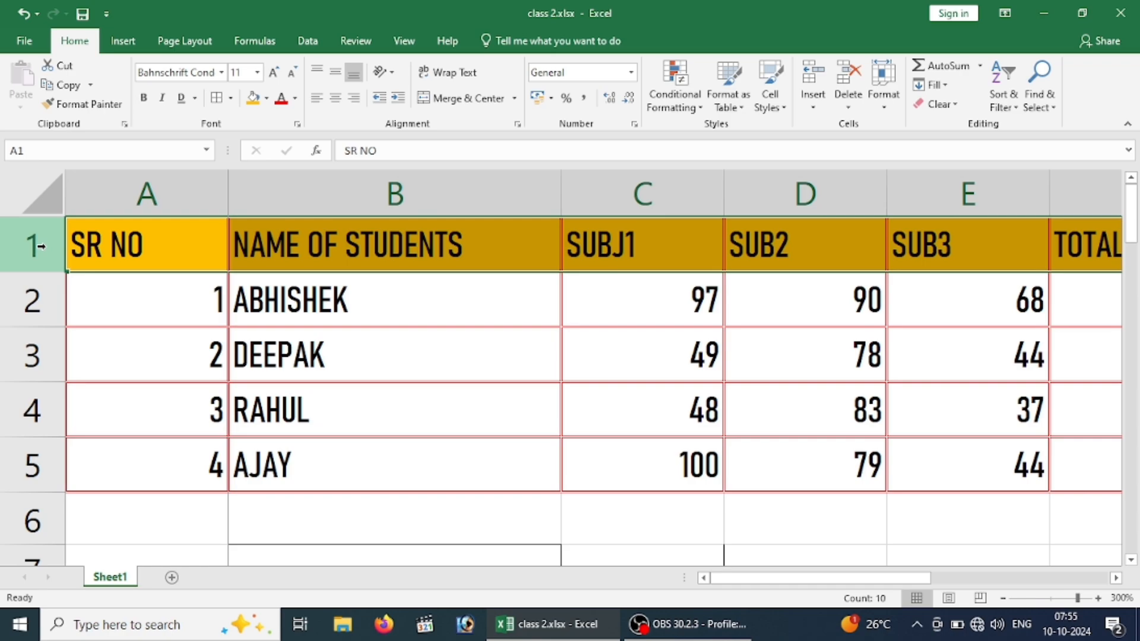
left_click(296, 100)
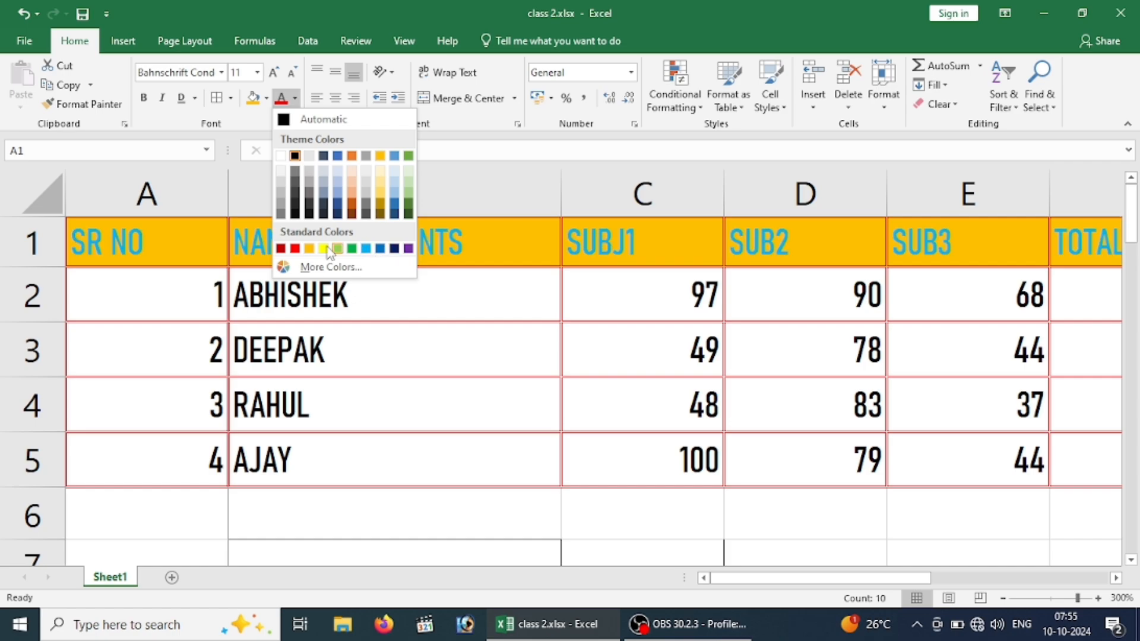
left_click(295, 248)
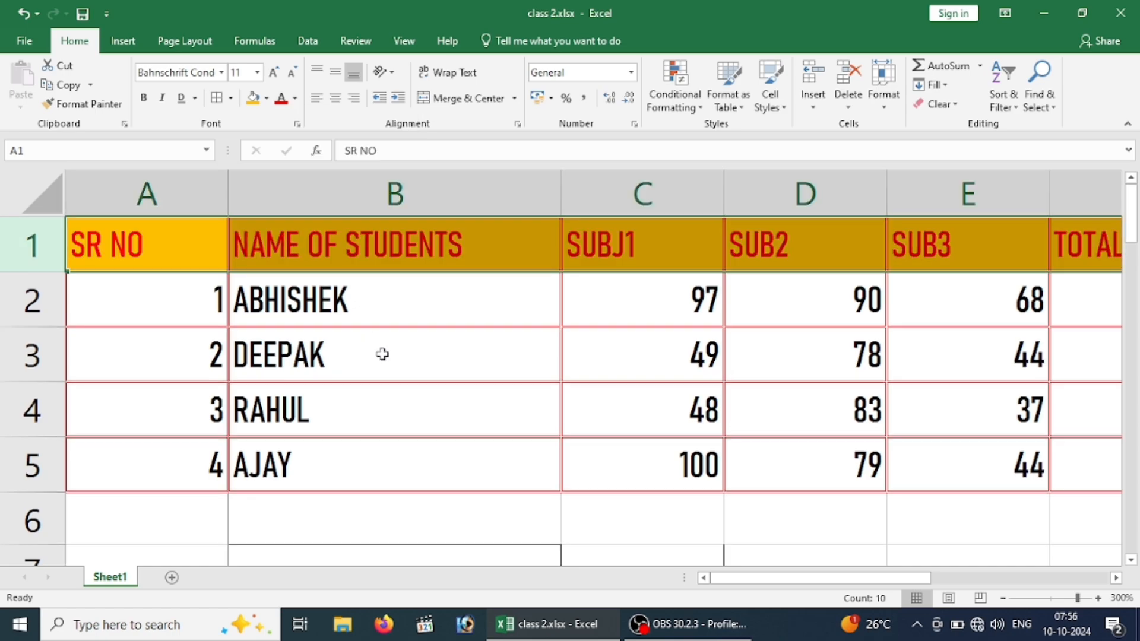
left_click(392, 365)
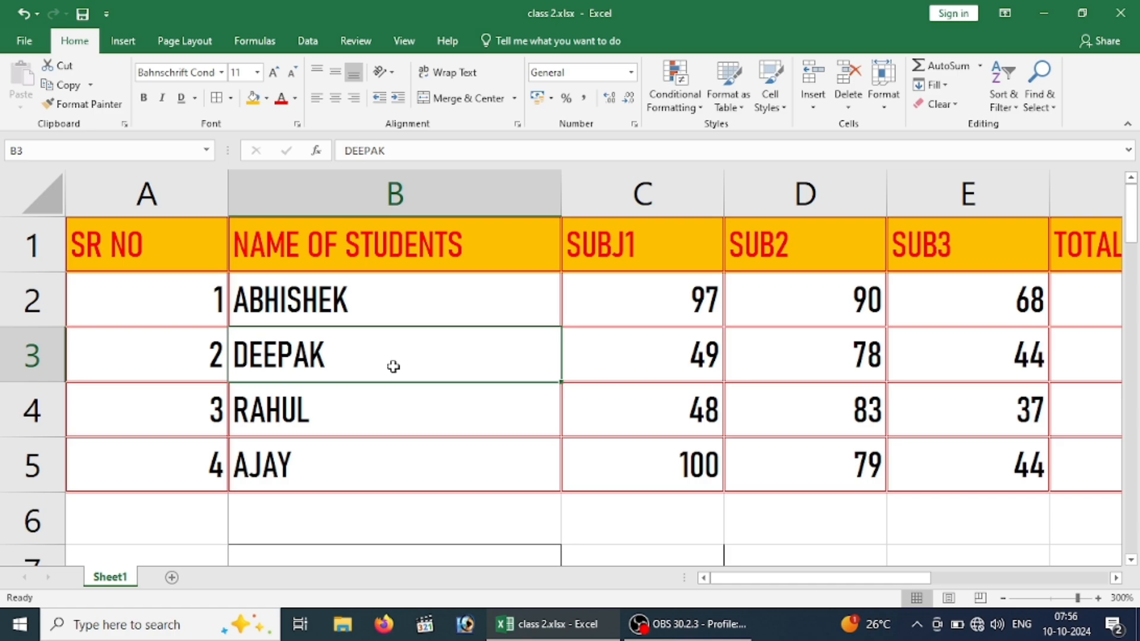
left_click(409, 388)
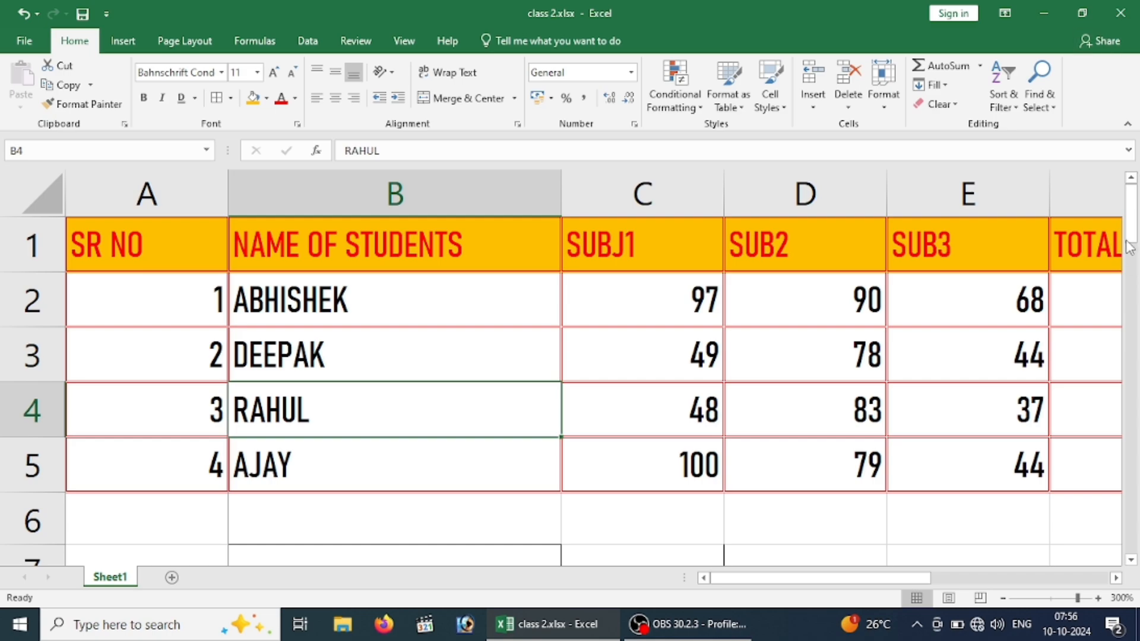
Increase the height of row 12 to about double and enter a student's first name in cell B12.
left_click_drag(1130, 229, 1118, 319)
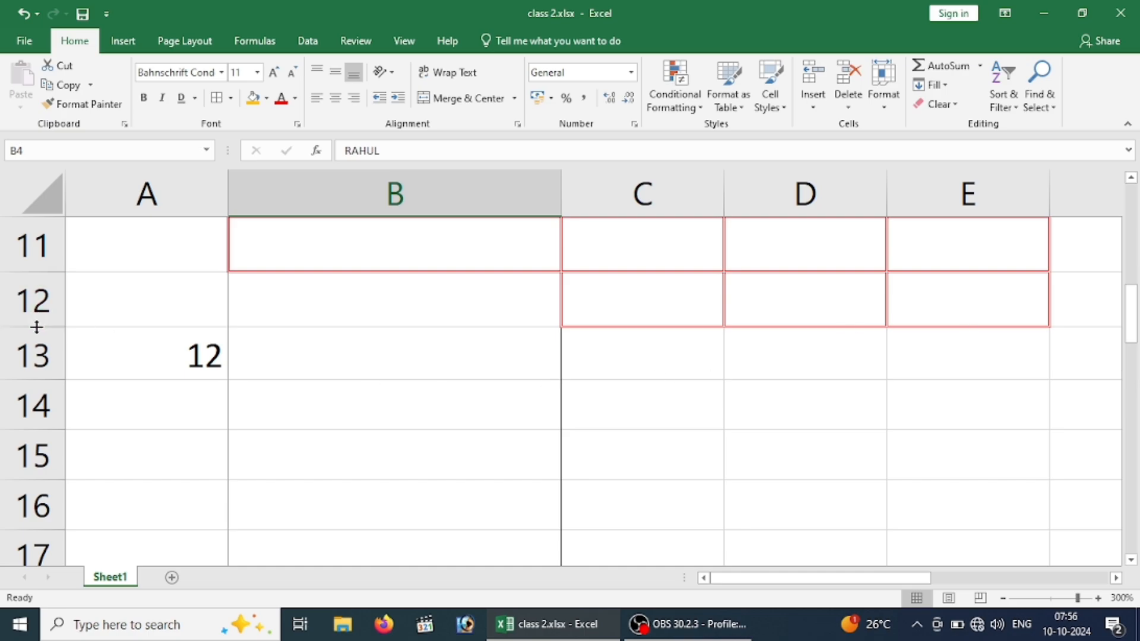
left_click_drag(36, 330, 48, 390)
left_click(417, 291)
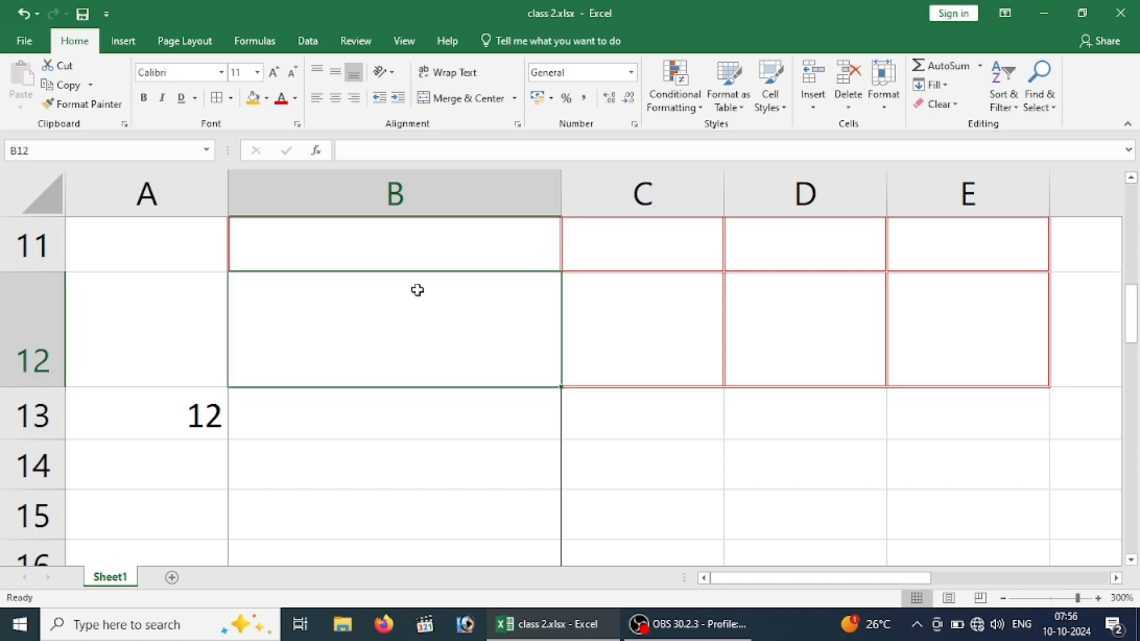
type("RAM")
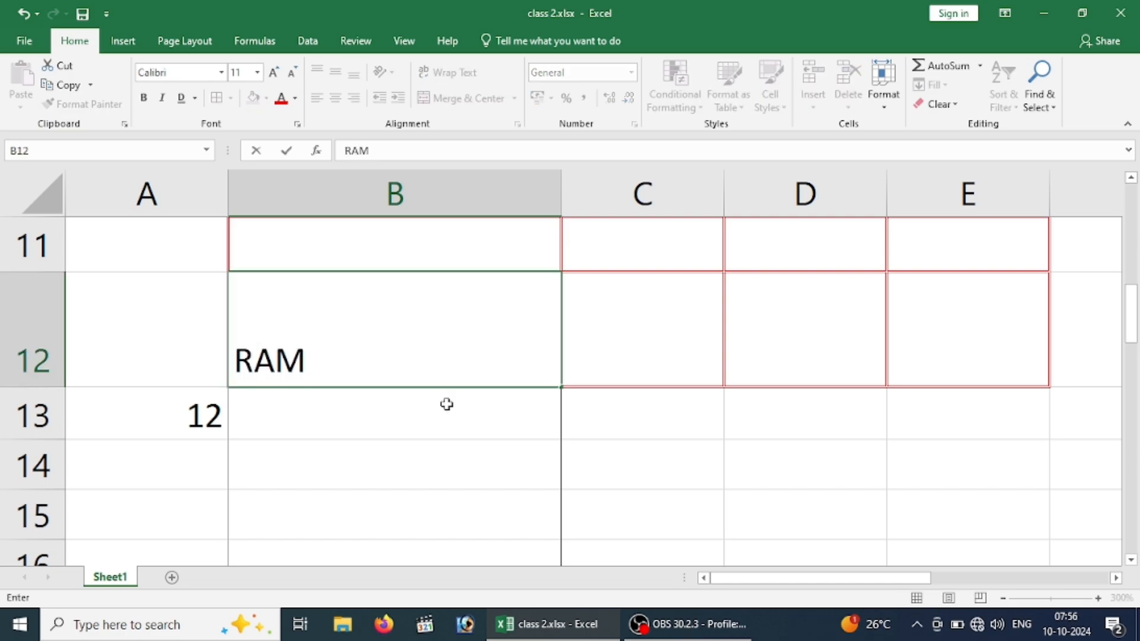
left_click(430, 473)
left_click(399, 385)
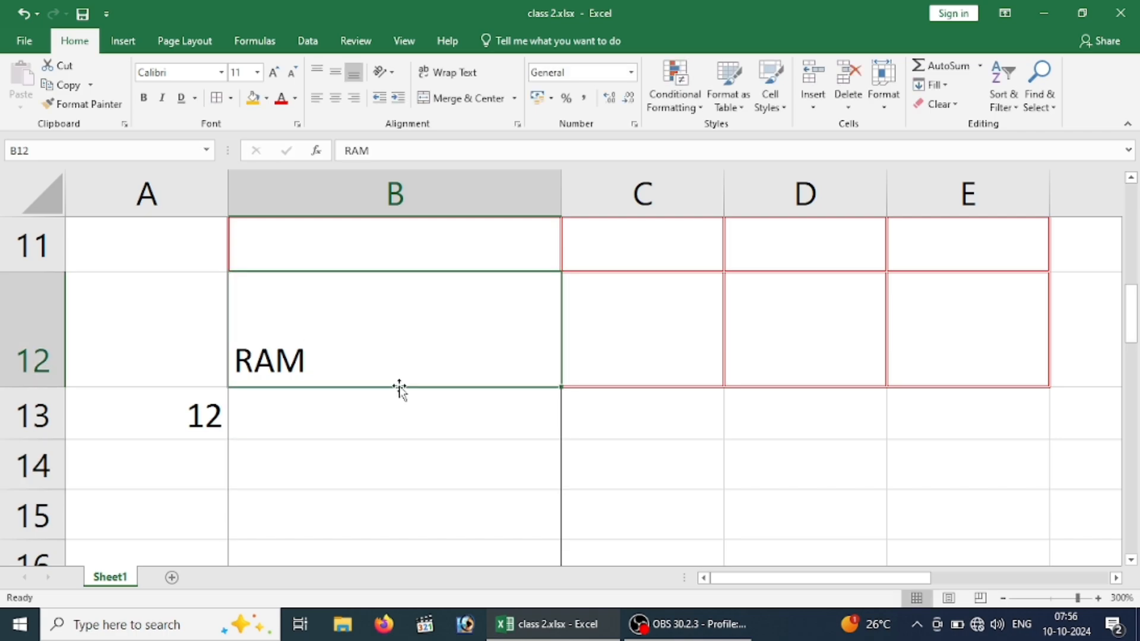
double_click(391, 374)
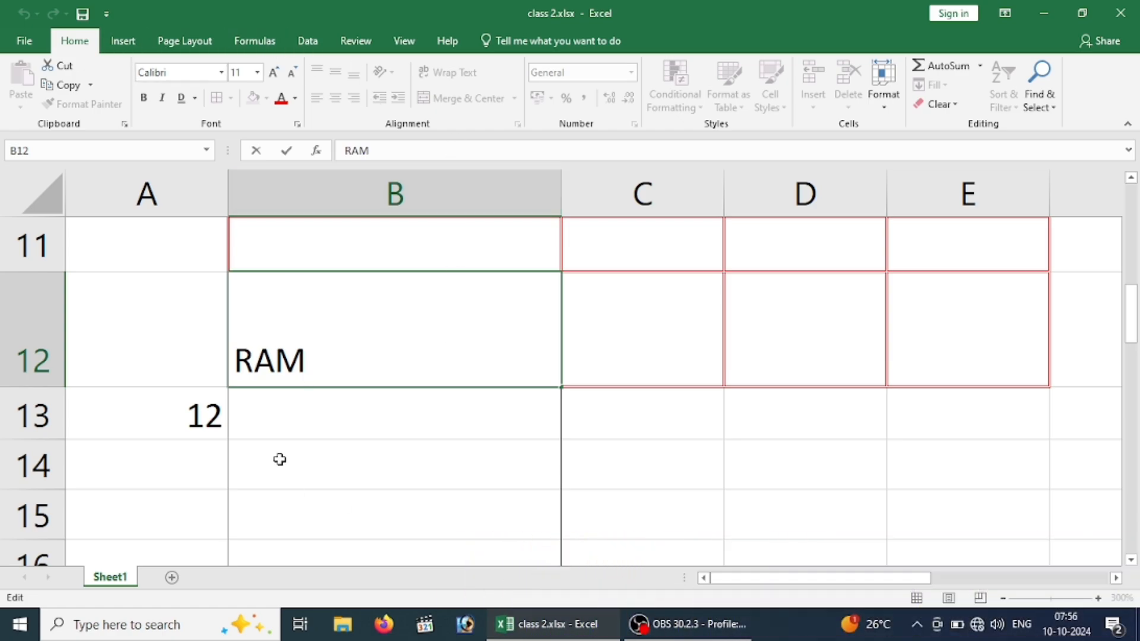
left_click(301, 429)
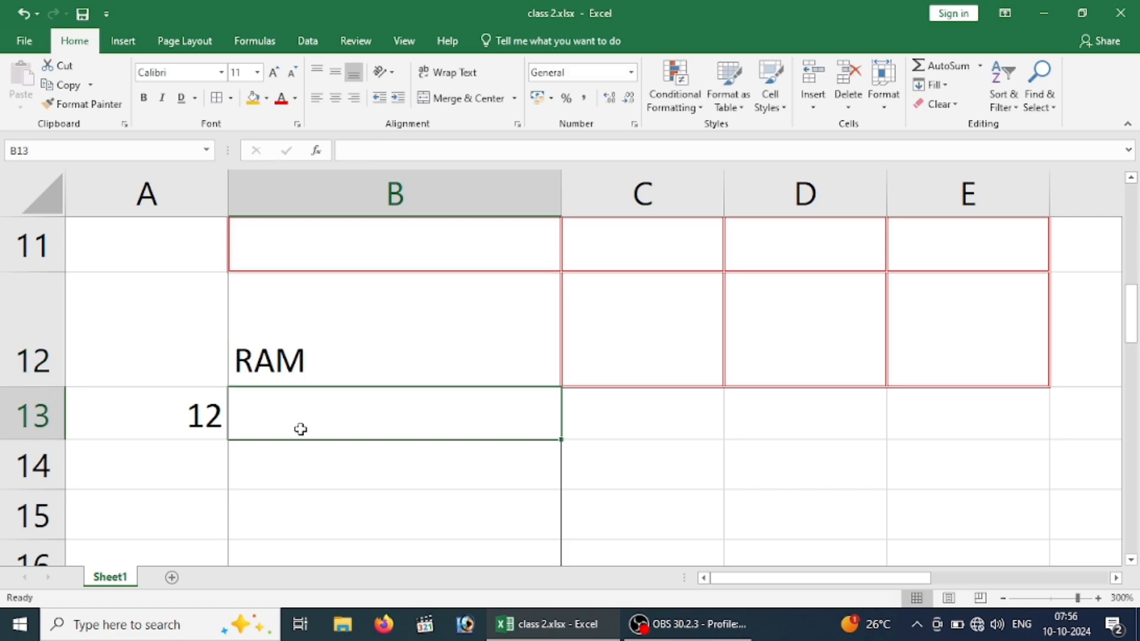
Try top, middle and bottom vertical alignment on the name in cell B12.
left_click(328, 376)
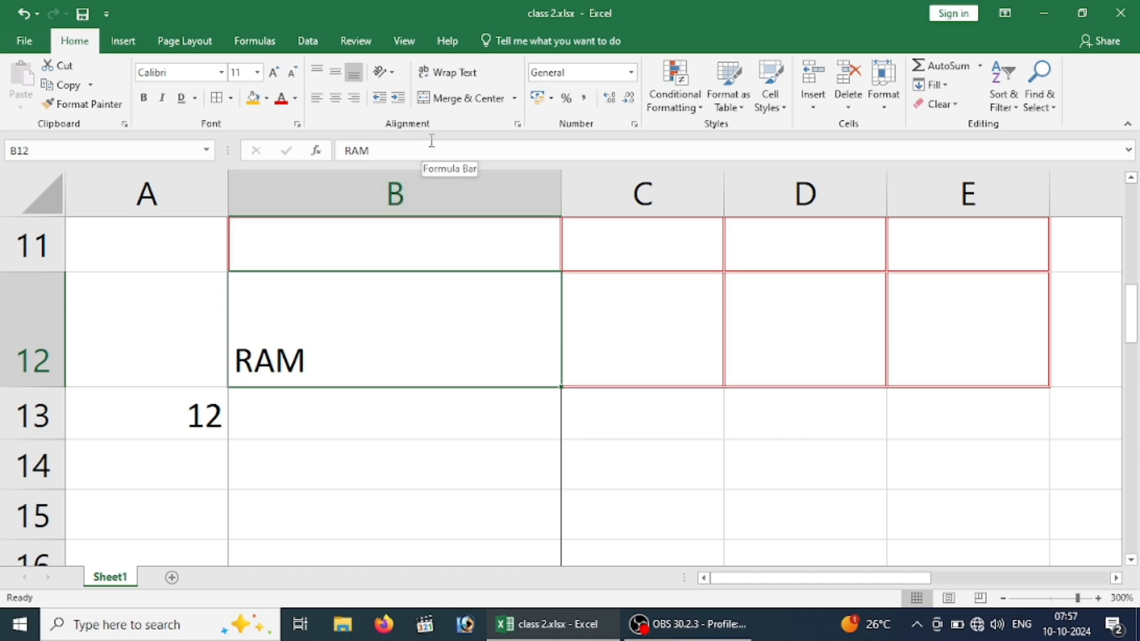
left_click(318, 73)
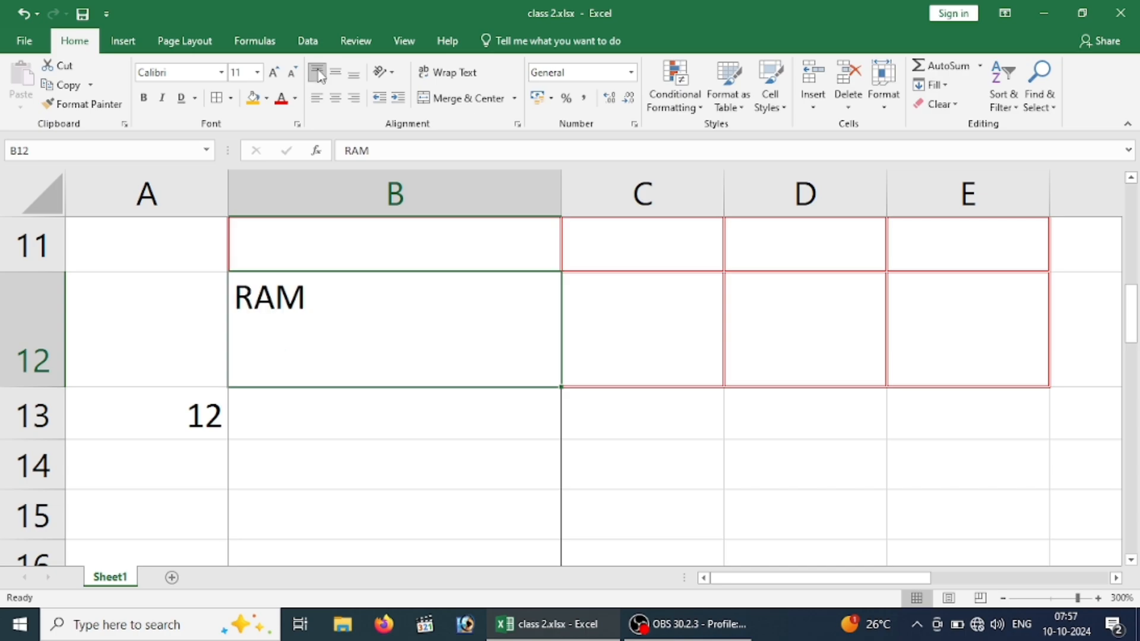
left_click(335, 72)
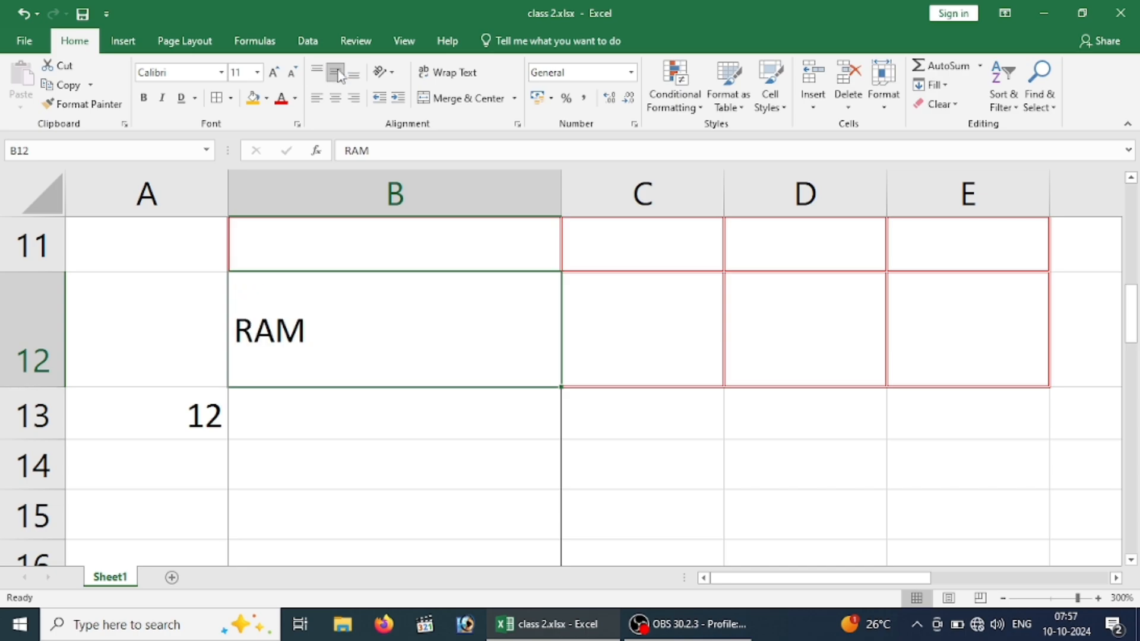
left_click(354, 73)
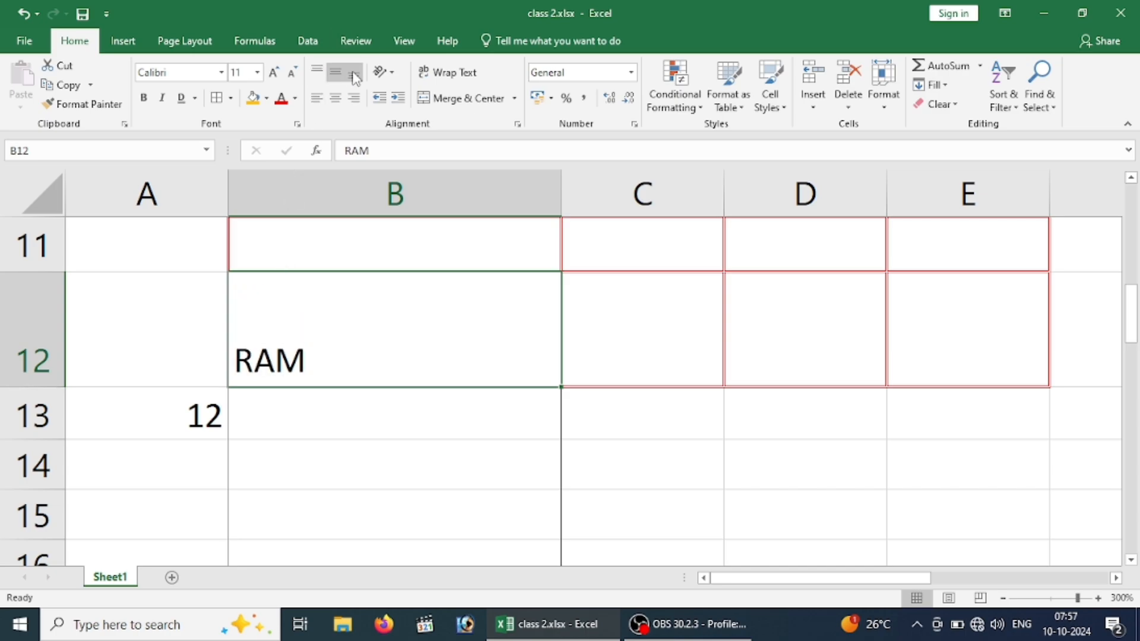
Top-align the name in cell B12 and try center, right and left horizontal alignment on it.
left_click(316, 72)
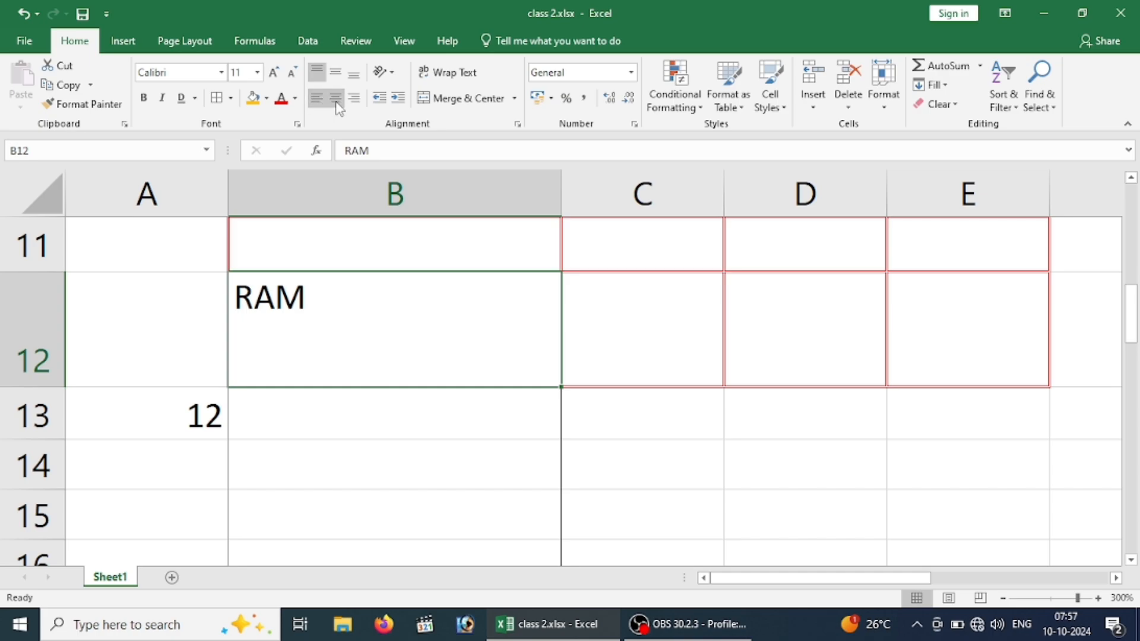
left_click(335, 100)
left_click(354, 98)
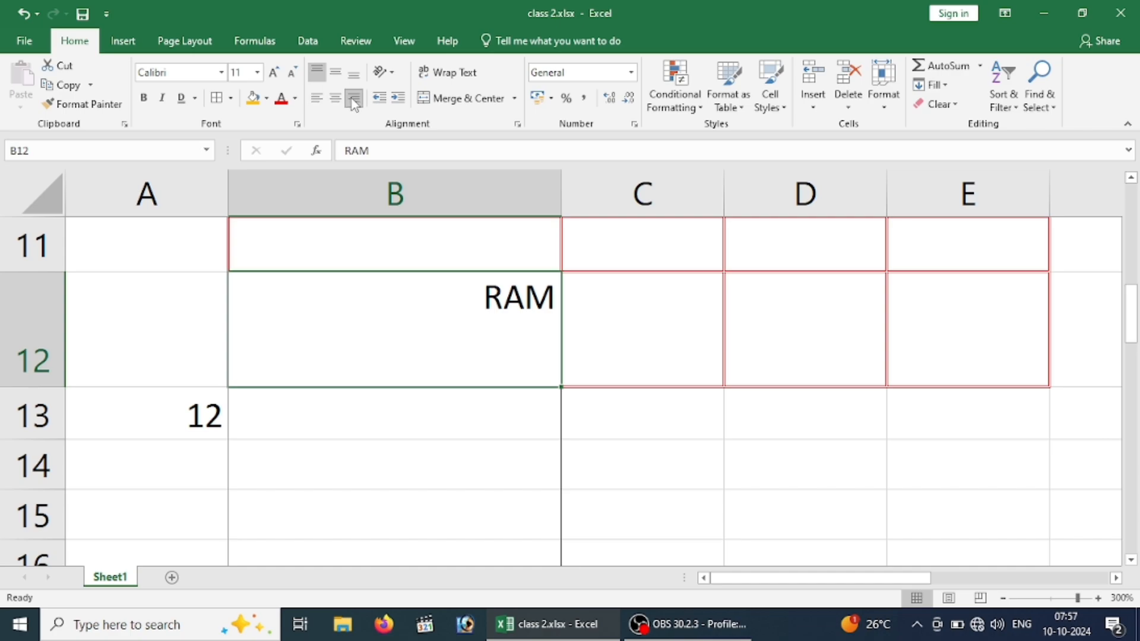
left_click(335, 99)
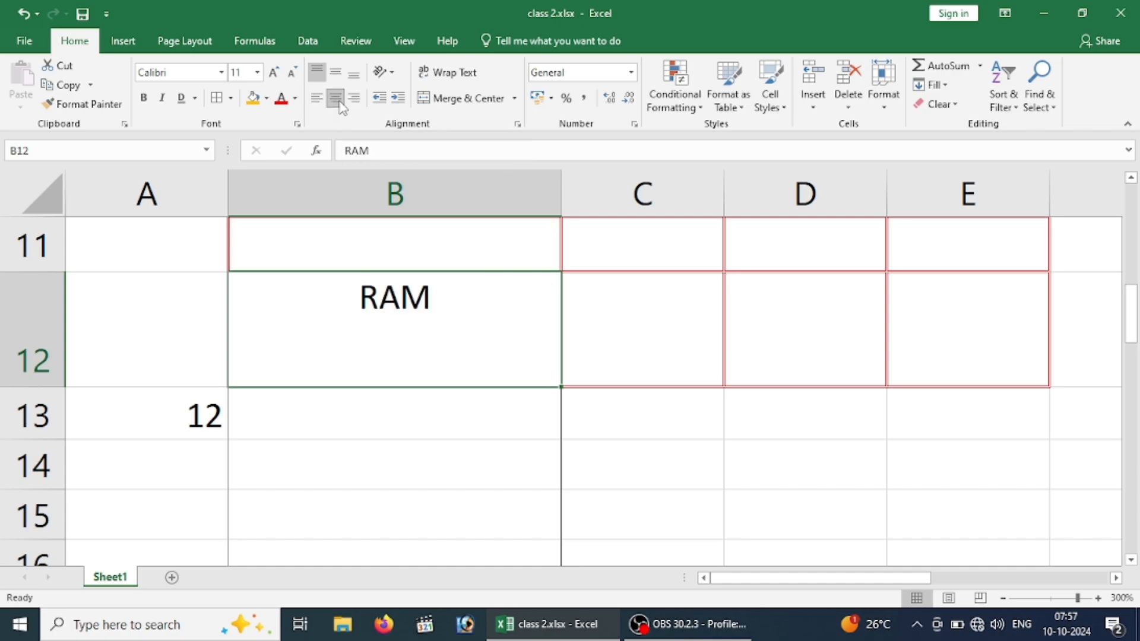
left_click(319, 105)
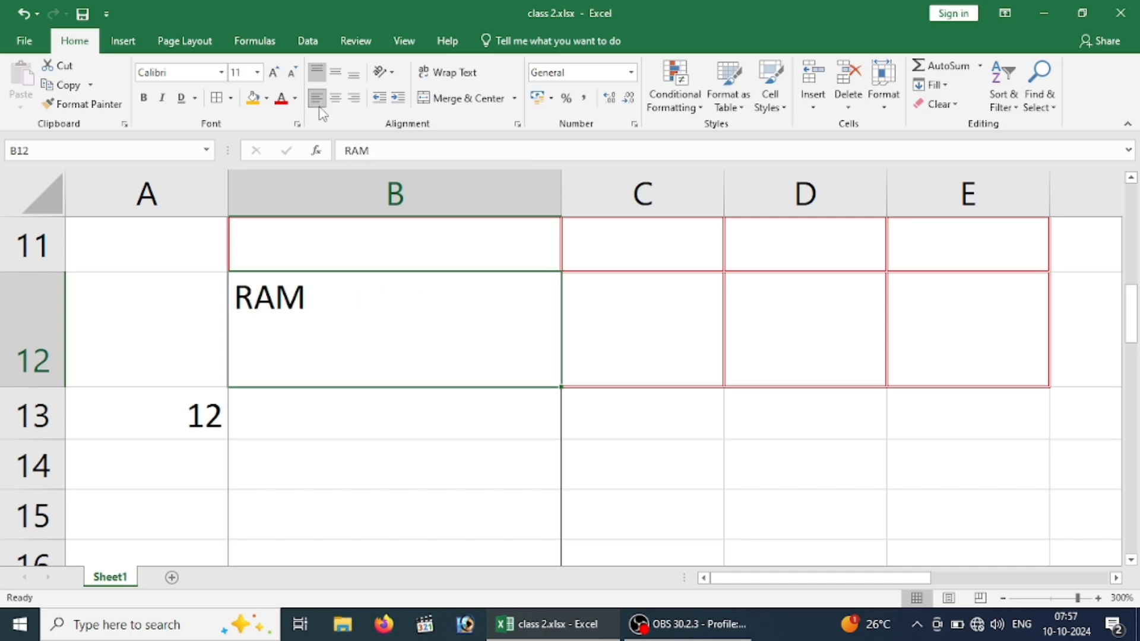
Middle-align the name in cell B12 vertically and center it horizontally, also trying right alignment.
left_click(336, 72)
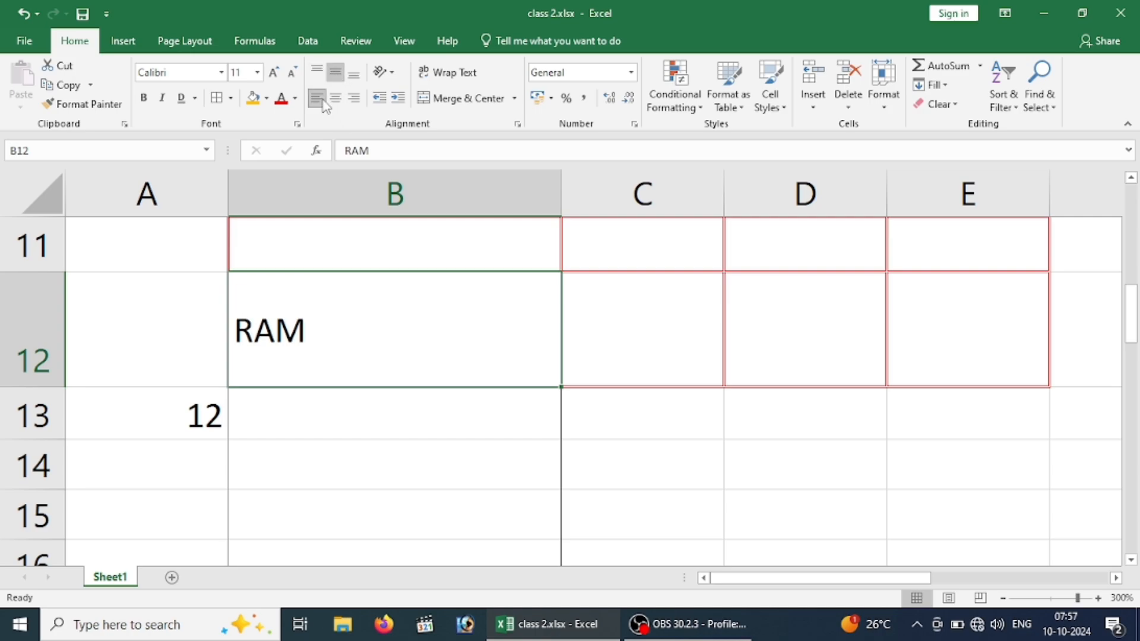
left_click(336, 101)
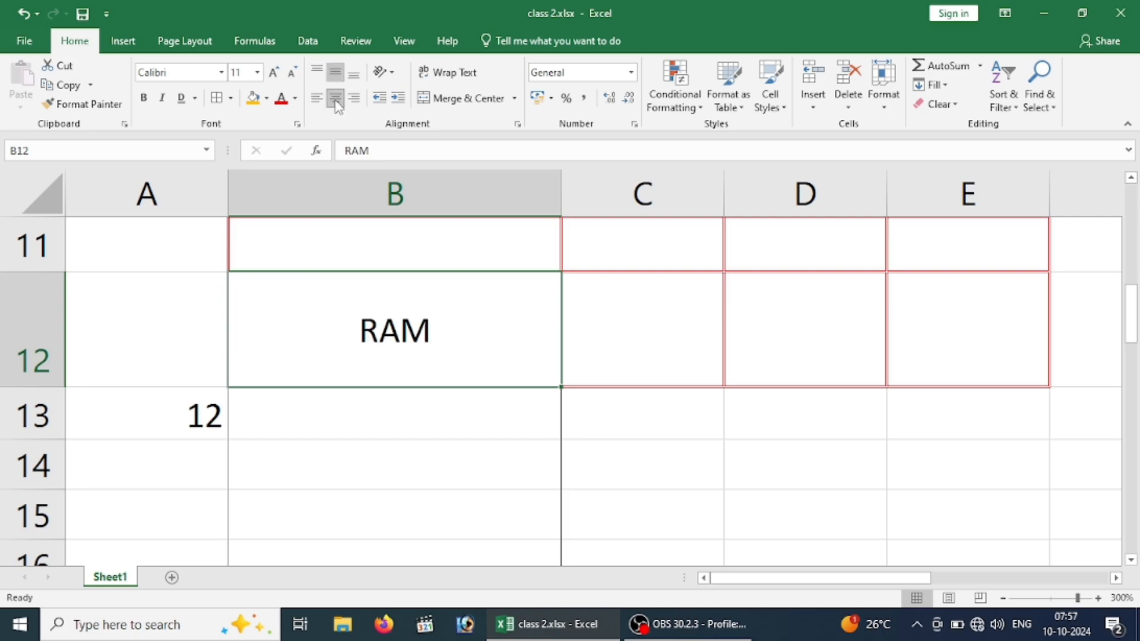
left_click(356, 105)
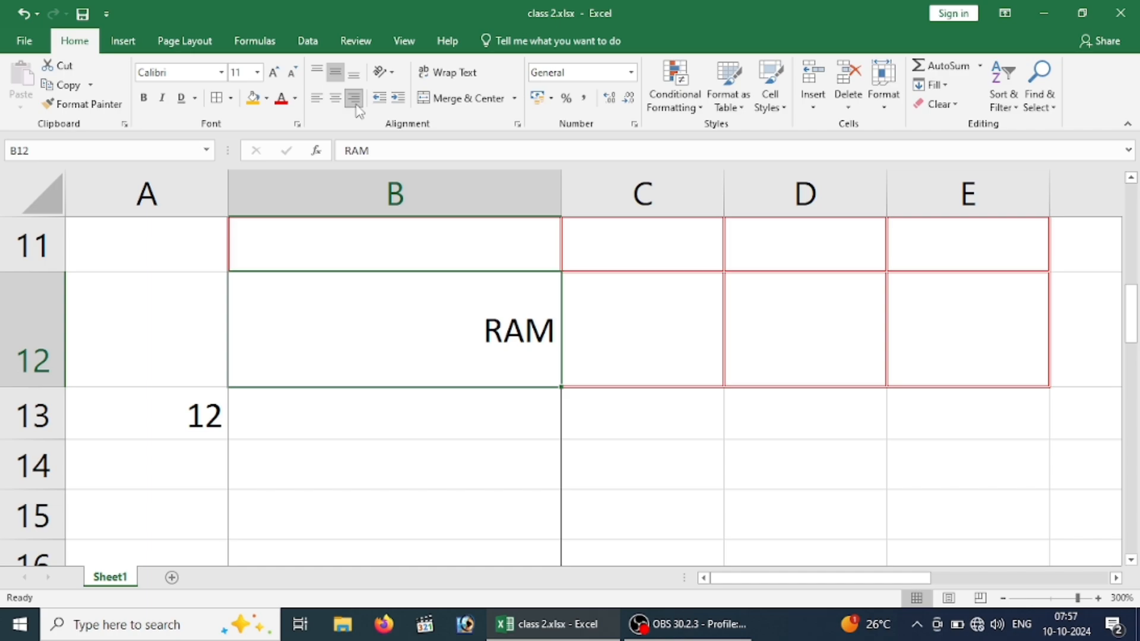
left_click(336, 98)
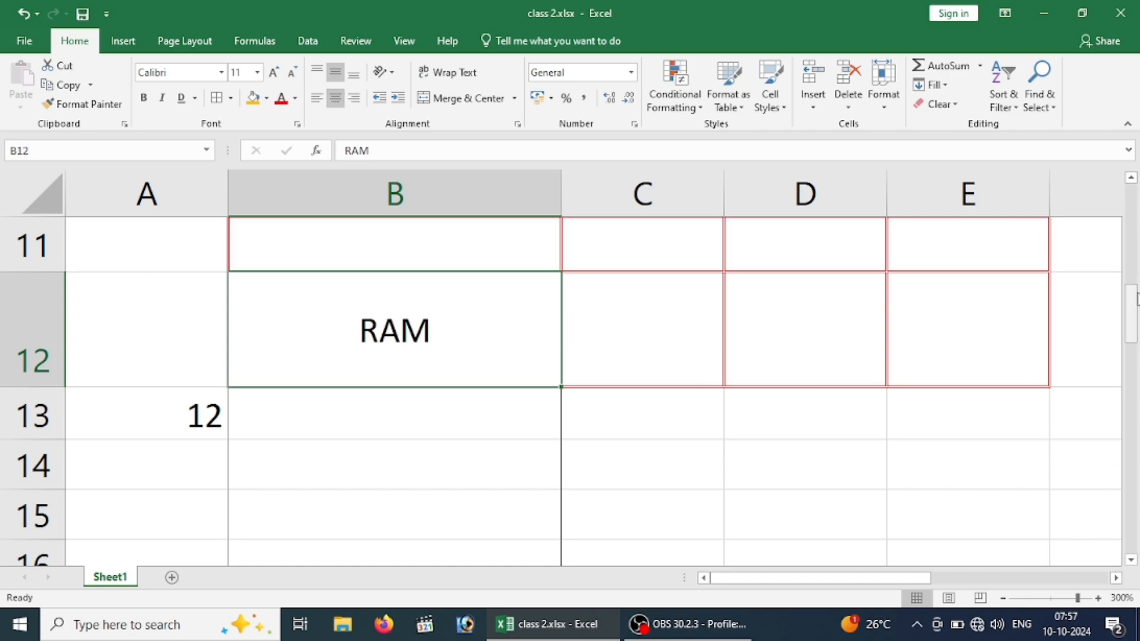
Increase the height of header row 1 to about double and select the whole row.
left_click_drag(1136, 310, 1133, 208)
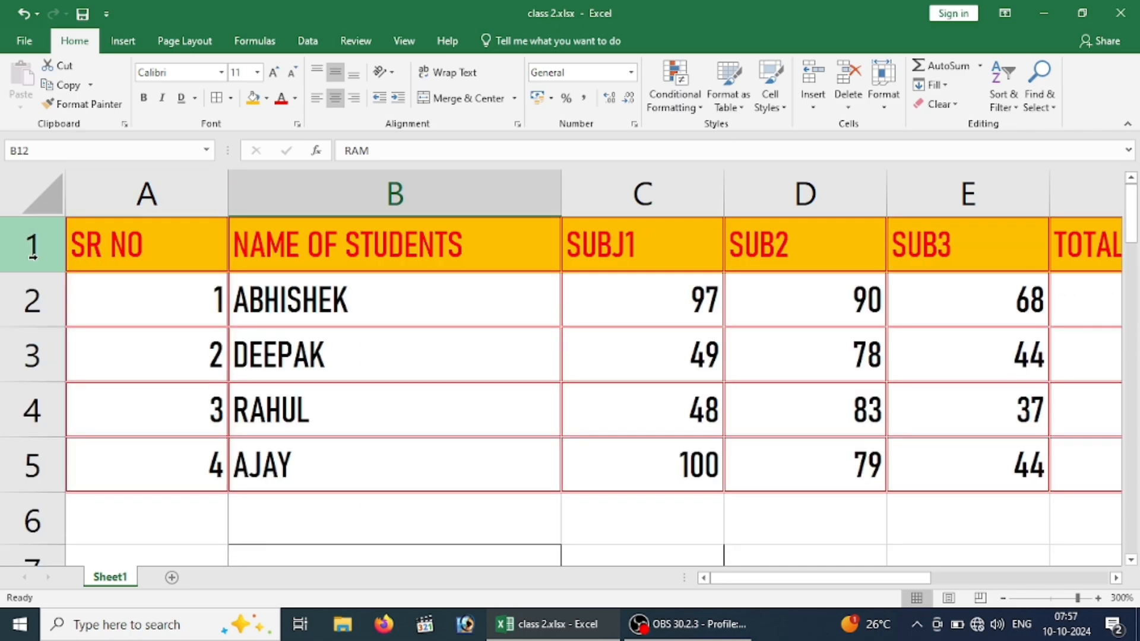
left_click_drag(22, 276, 22, 324)
left_click(170, 275)
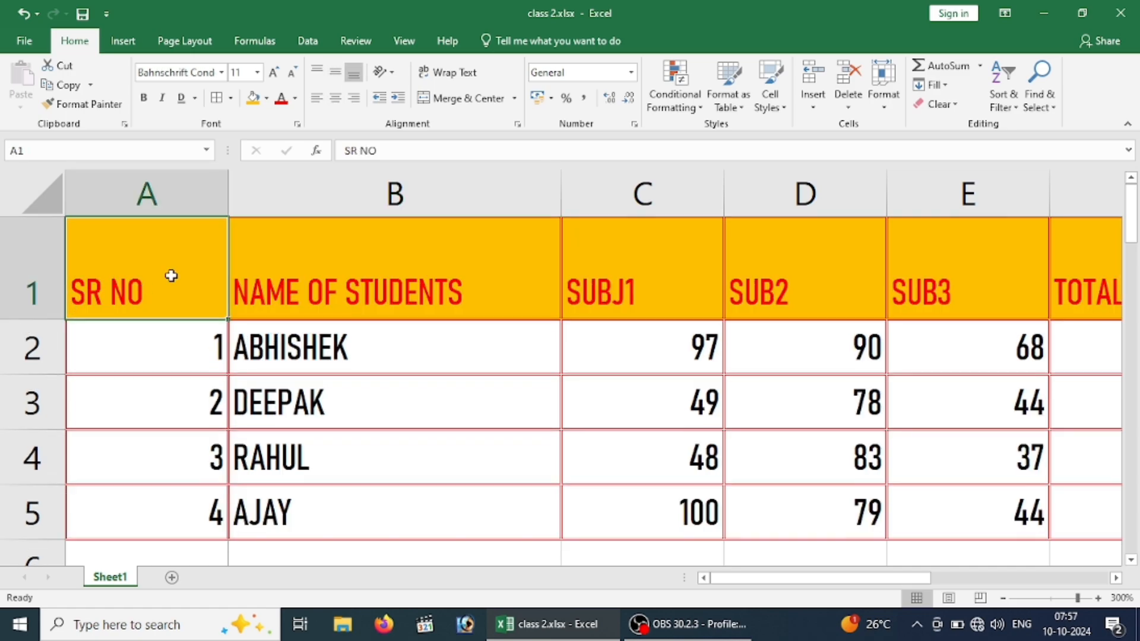
left_click(53, 292)
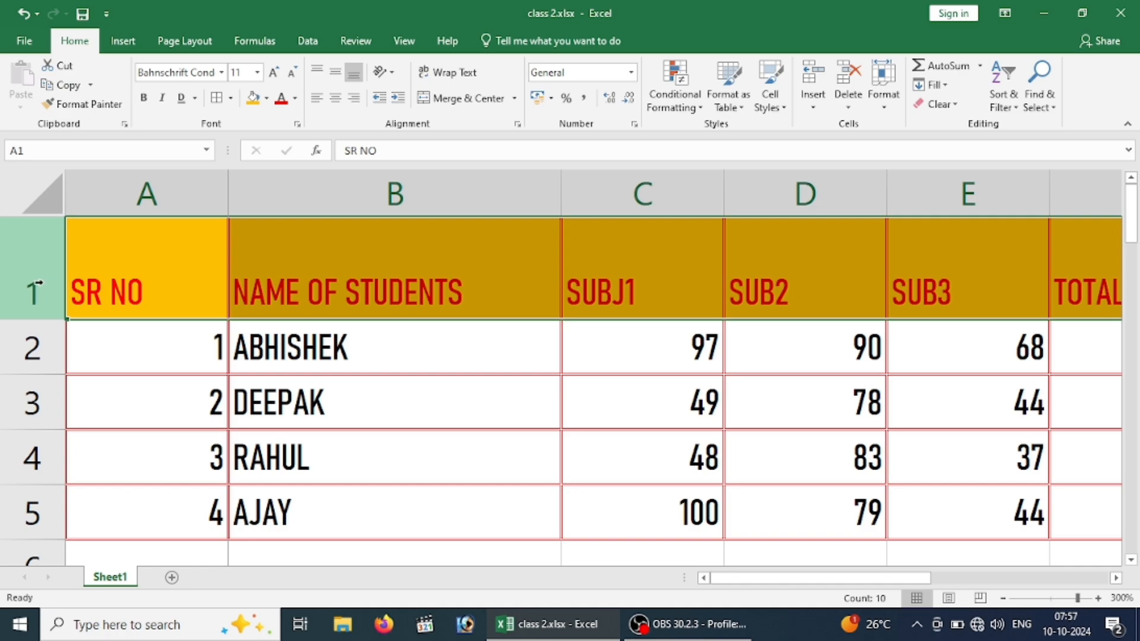
Middle-align the header texts of row 1 vertically and center them horizontally.
left_click(117, 167)
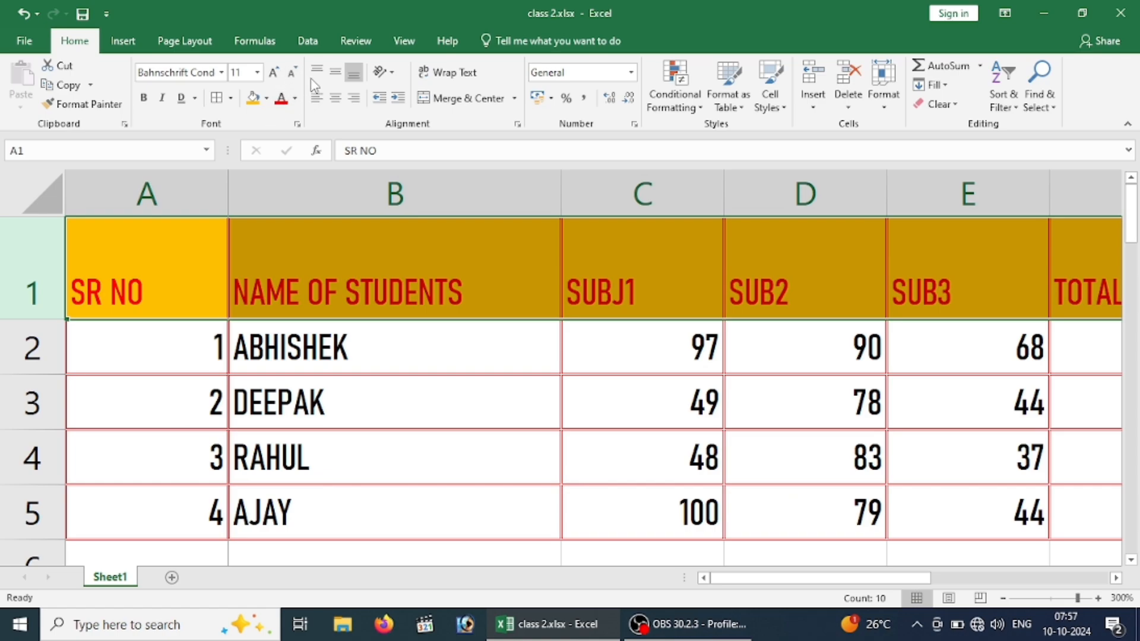
left_click(335, 74)
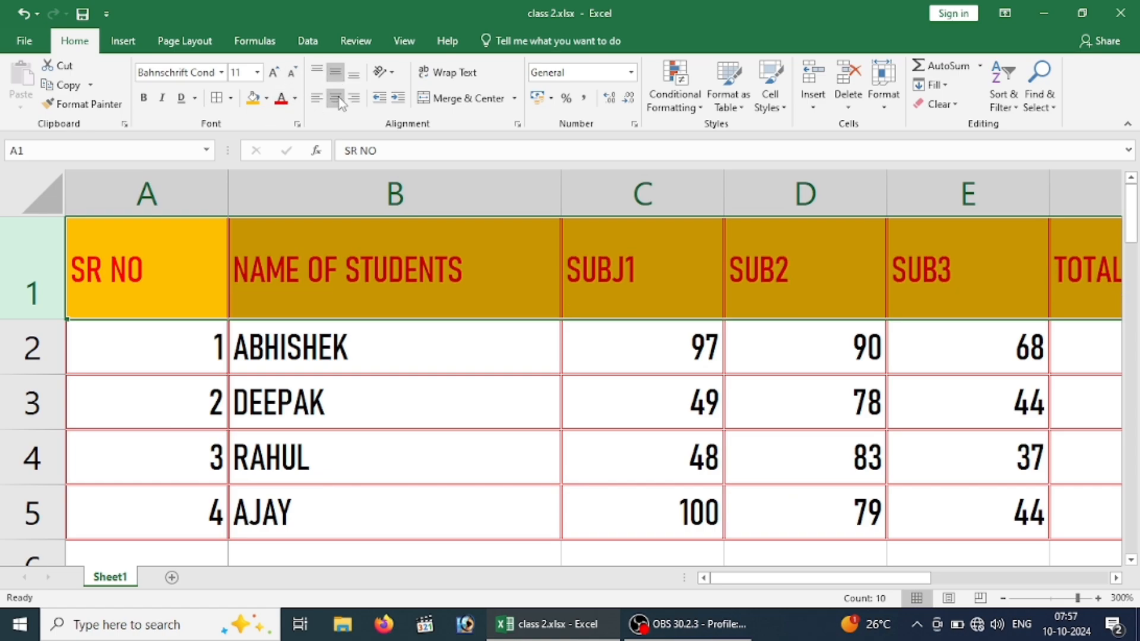
left_click(337, 99)
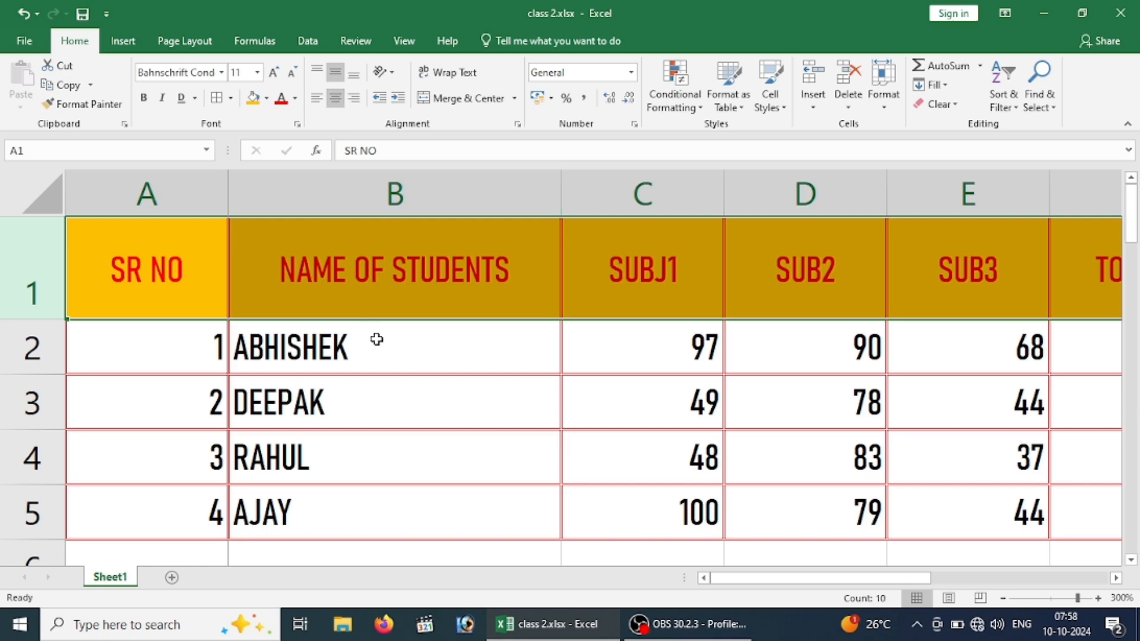
left_click(185, 274)
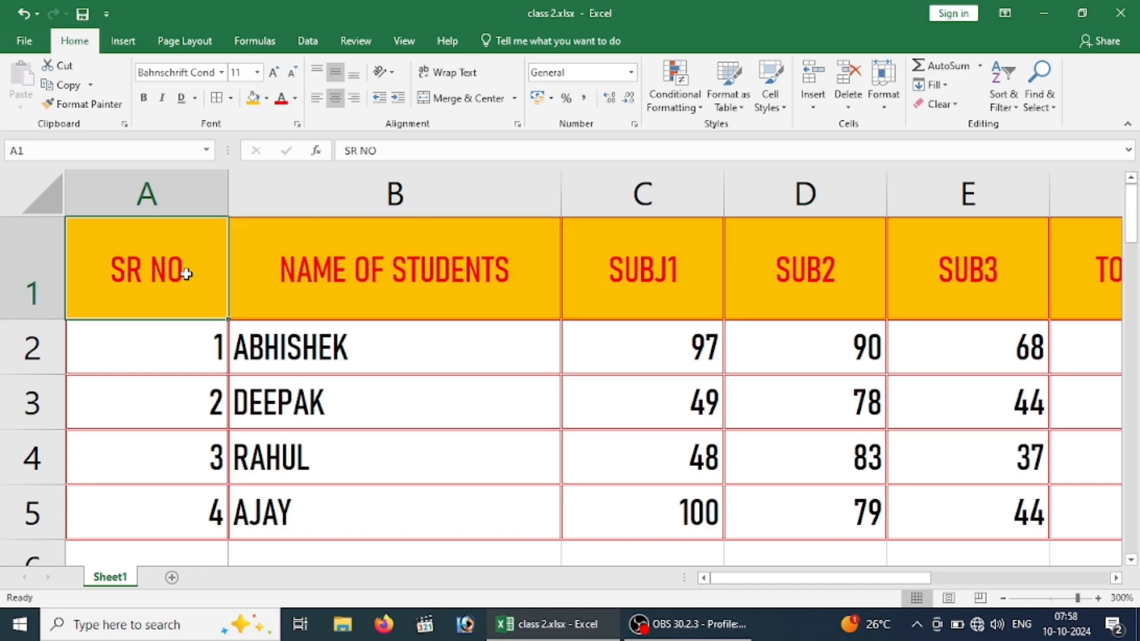
Try the Angle Counterclockwise, Angle Clockwise and Vertical Text orientations on the NAME OF STUDENTS heading in cell B1.
left_click(273, 269)
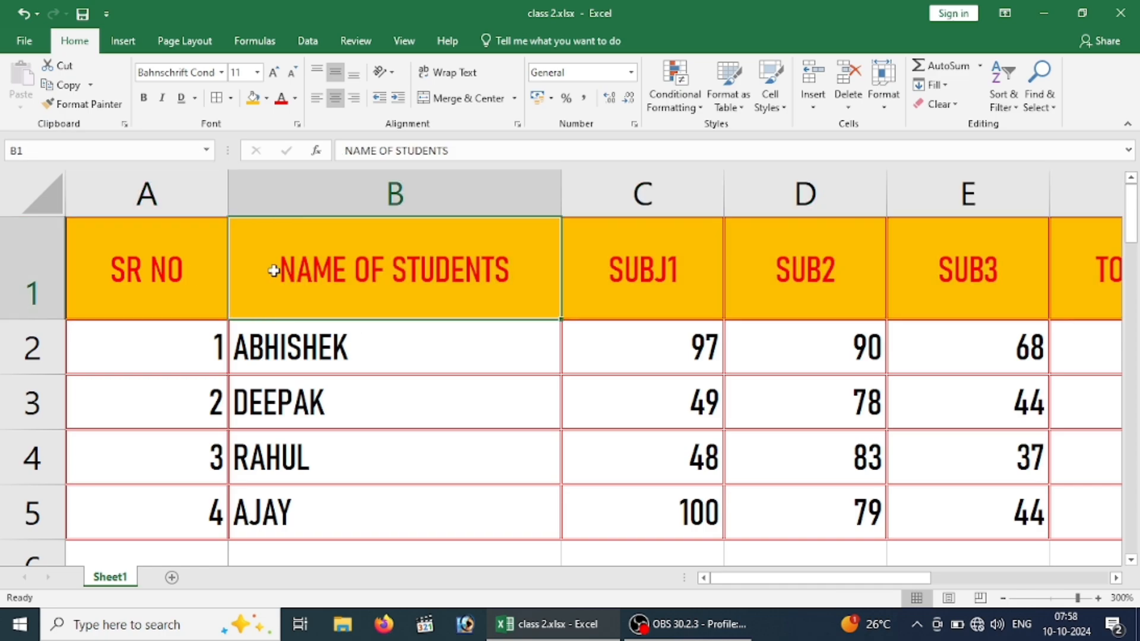
left_click(392, 75)
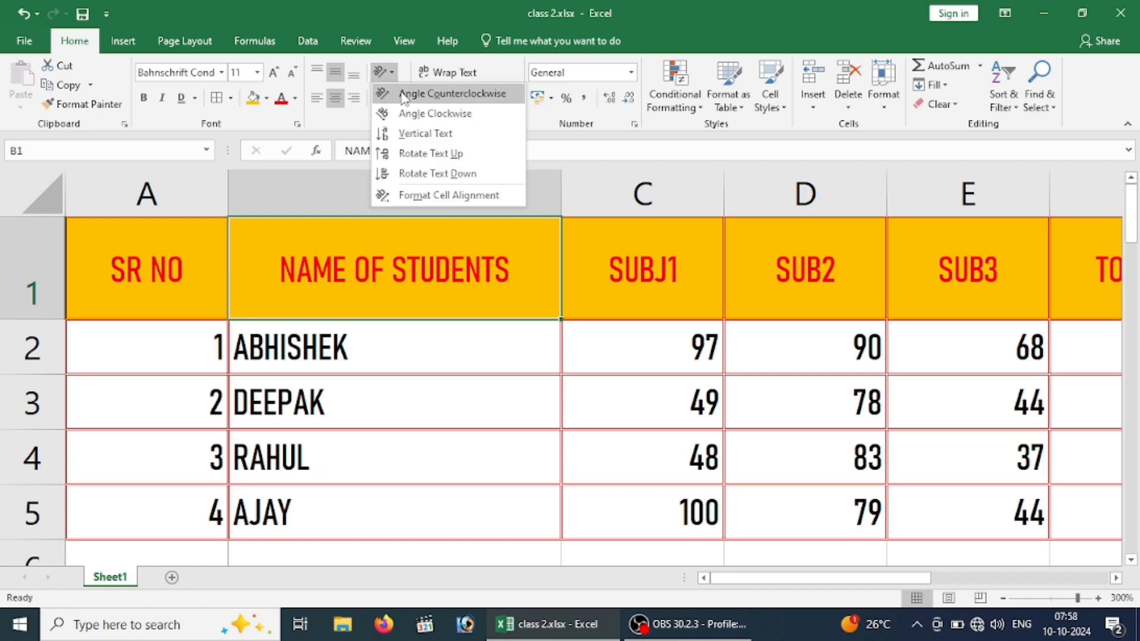
left_click(404, 98)
left_click(403, 98)
left_click(392, 74)
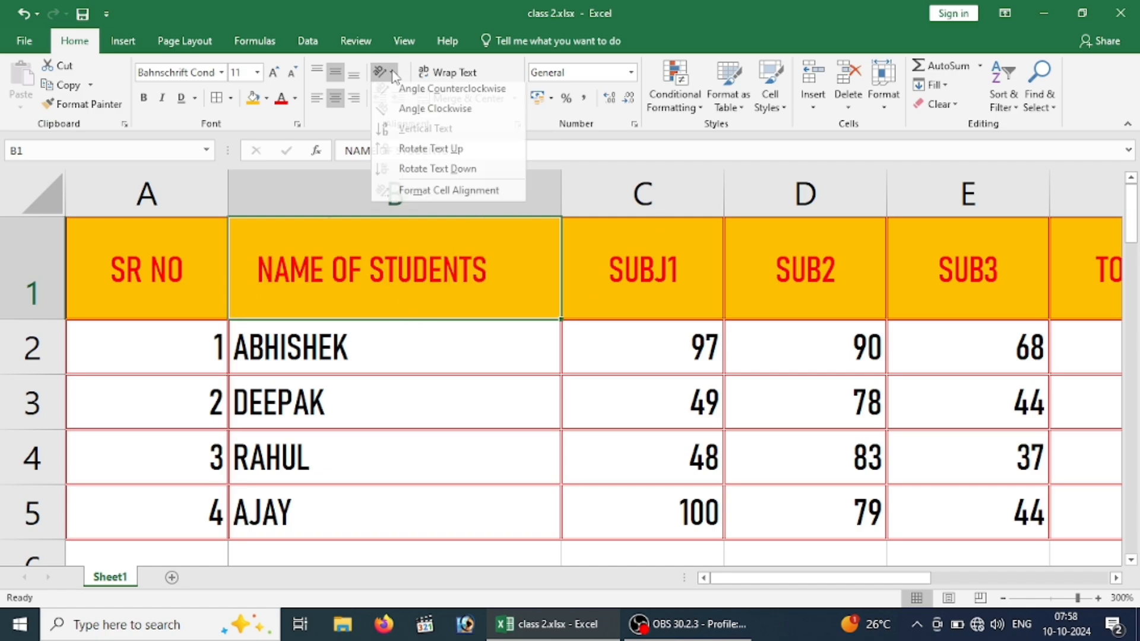
left_click(406, 116)
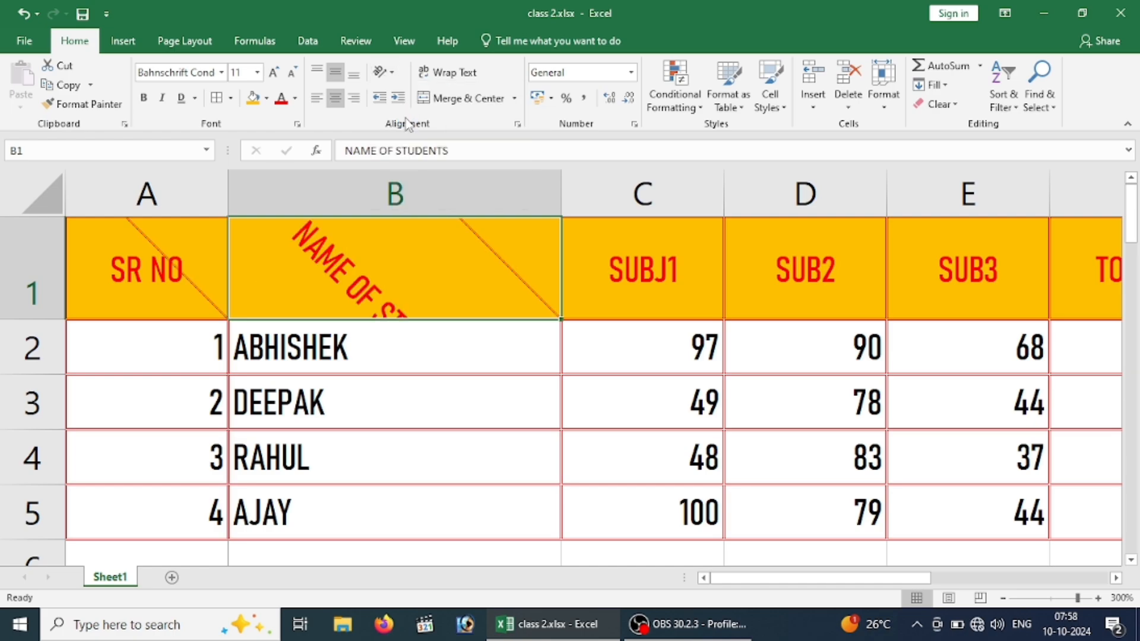
left_click(383, 72)
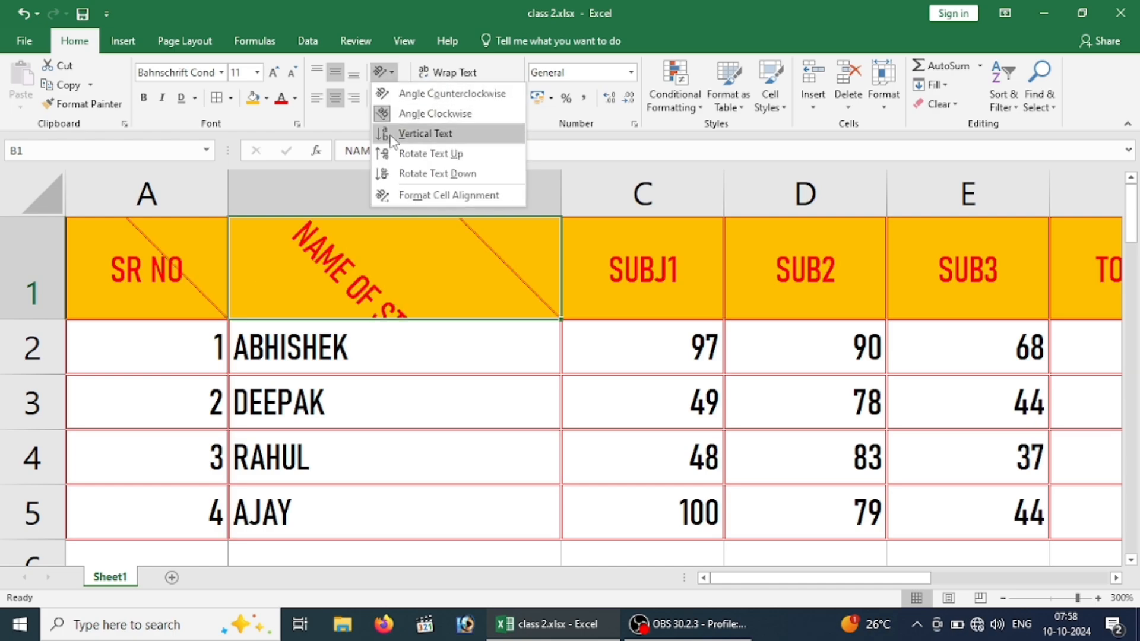
left_click(391, 134)
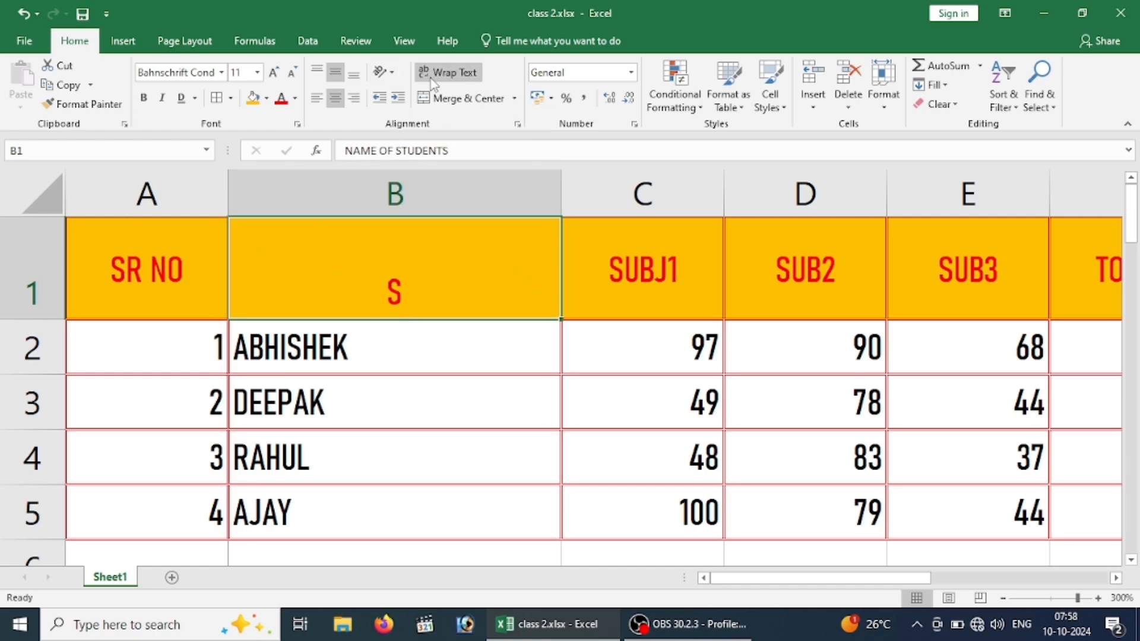
Try increasing header row 1 to about two and a half times its height for the vertical heading, and undo it.
left_click(397, 76)
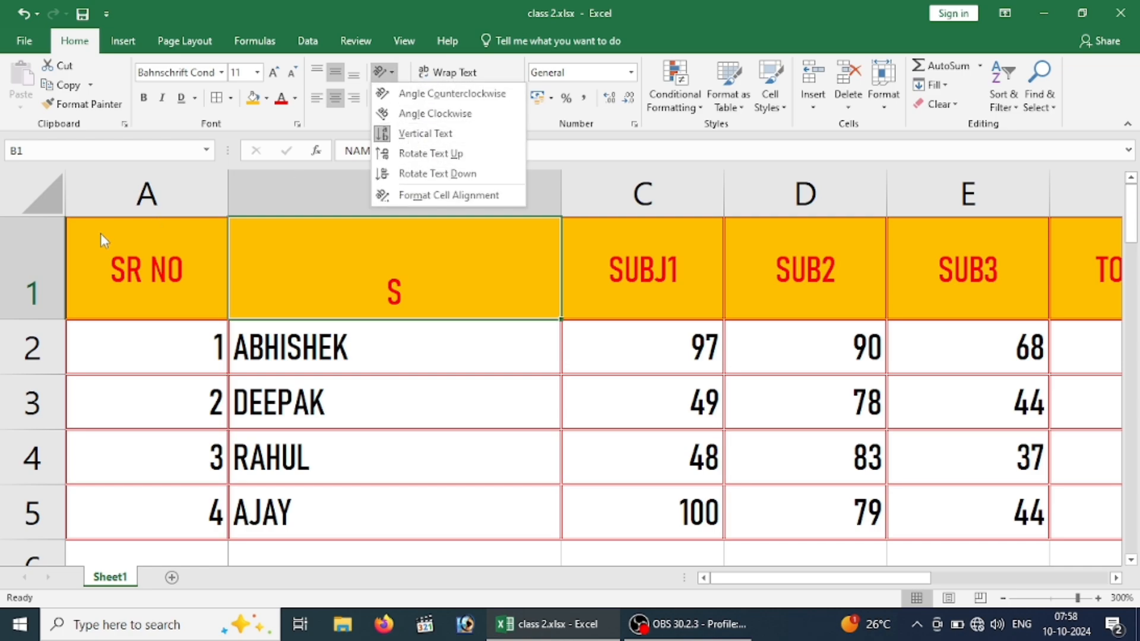
left_click(35, 320)
left_click_drag(35, 319, 29, 484)
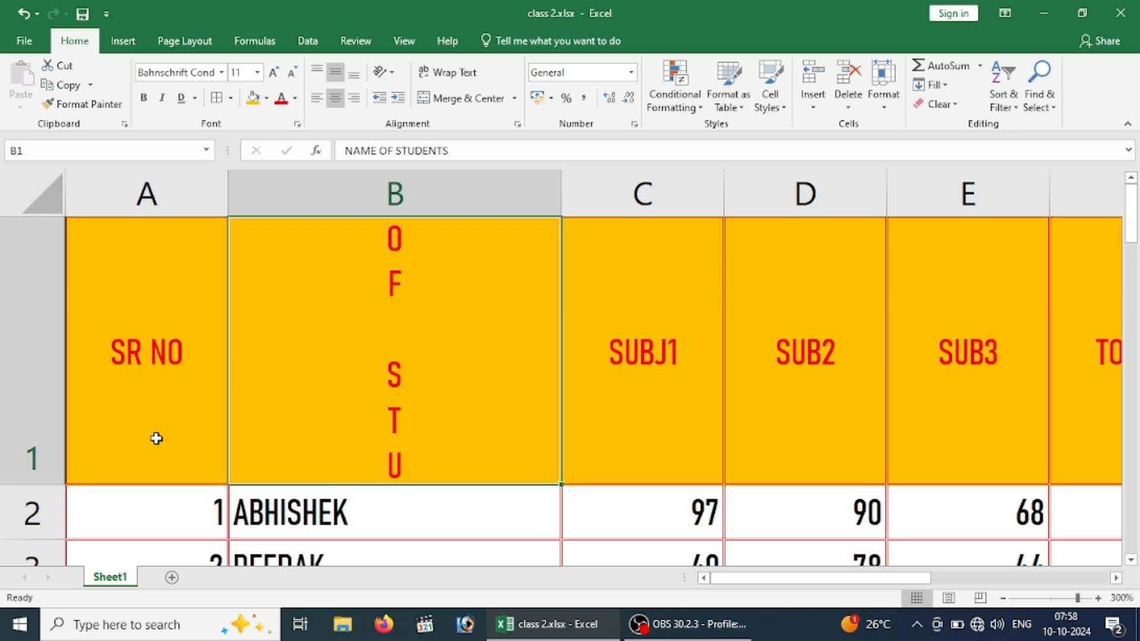
key("ctrl+z")
Set the SR NO heading in cell A1 to Vertical Text and increase row 1 to about double its height.
left_click(131, 307)
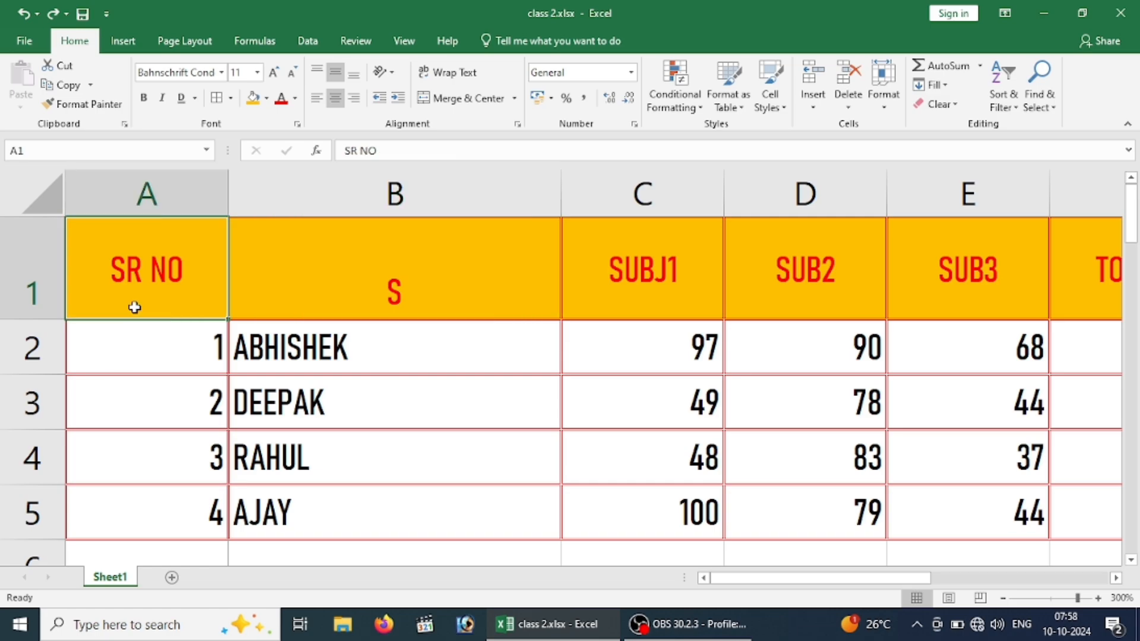
left_click(383, 72)
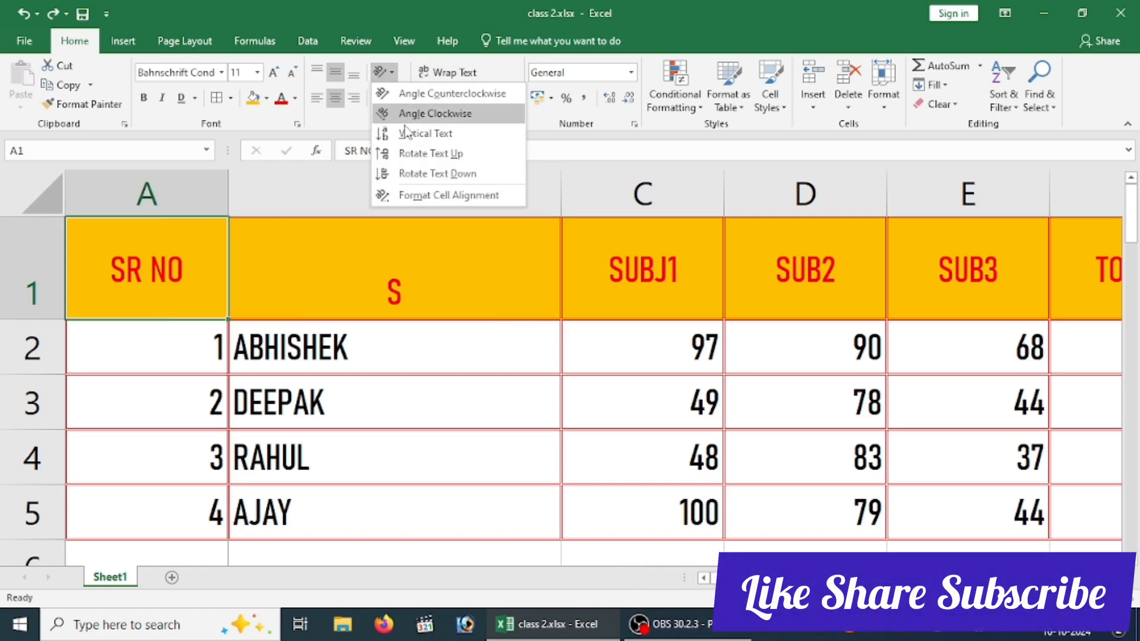
left_click(418, 132)
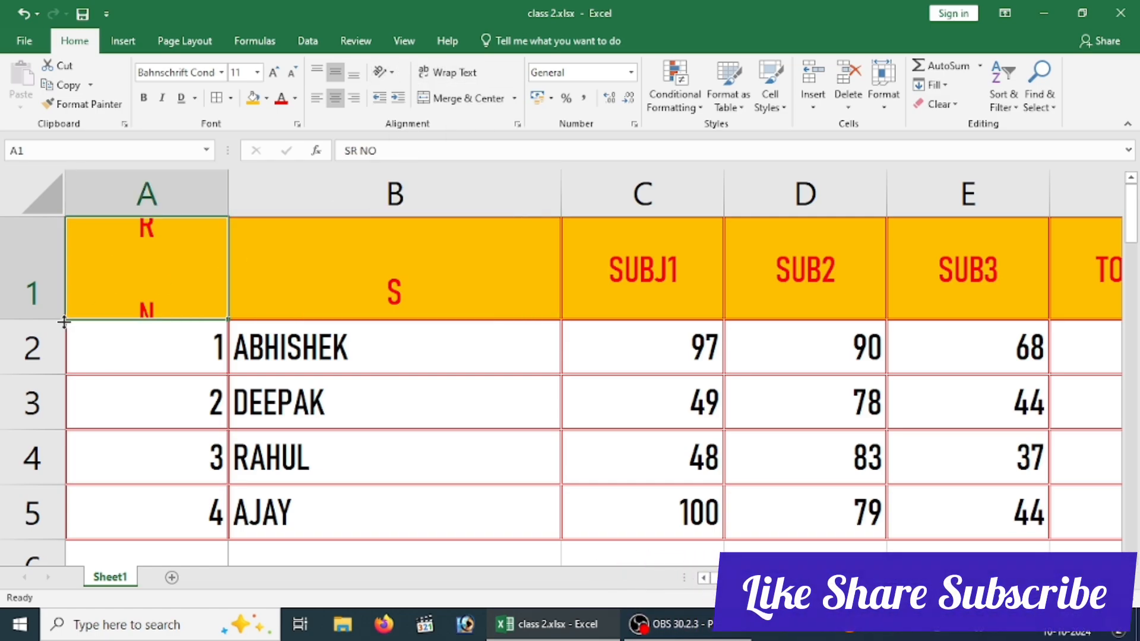
left_click_drag(49, 321, 67, 431)
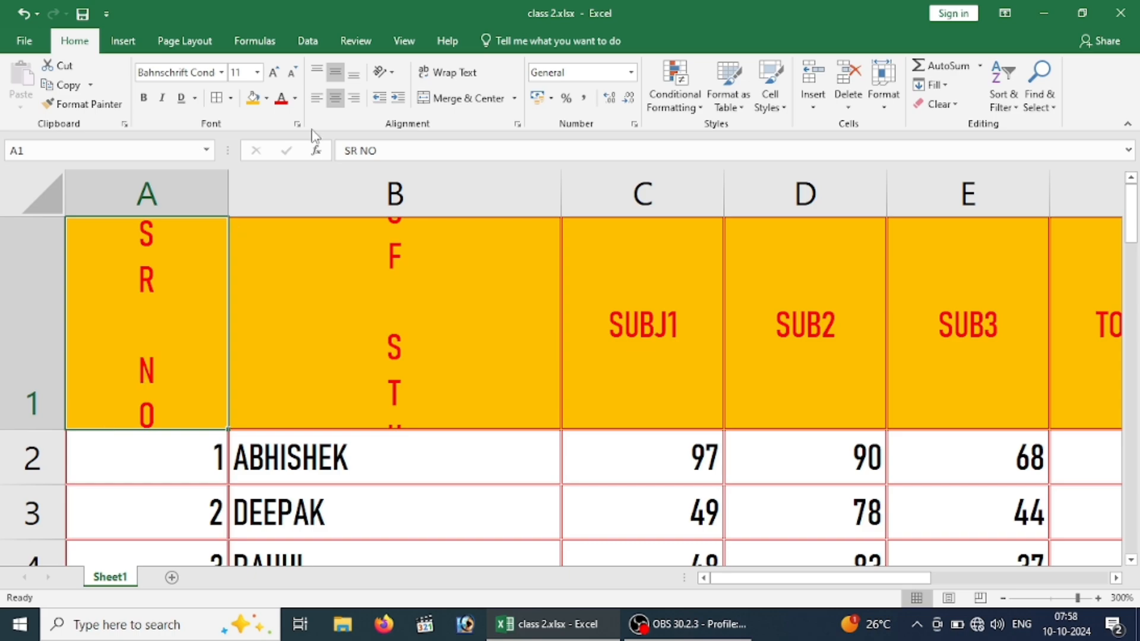
Try Rotate Text Down on the SR NO heading in cell A1, then turn the rotation off again.
left_click(387, 73)
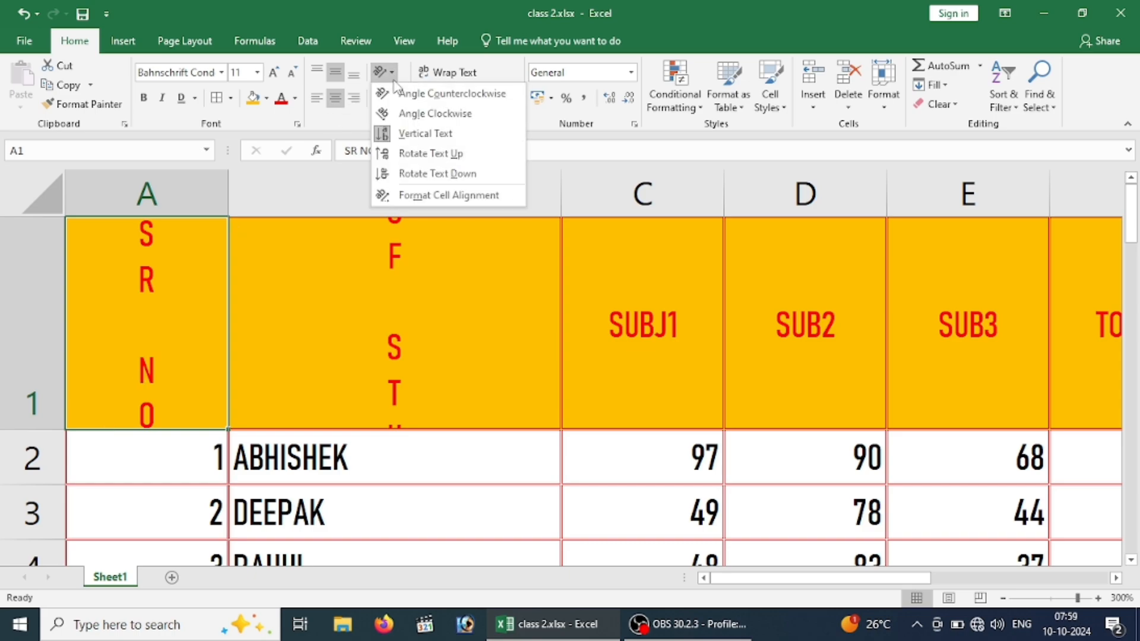
left_click(416, 175)
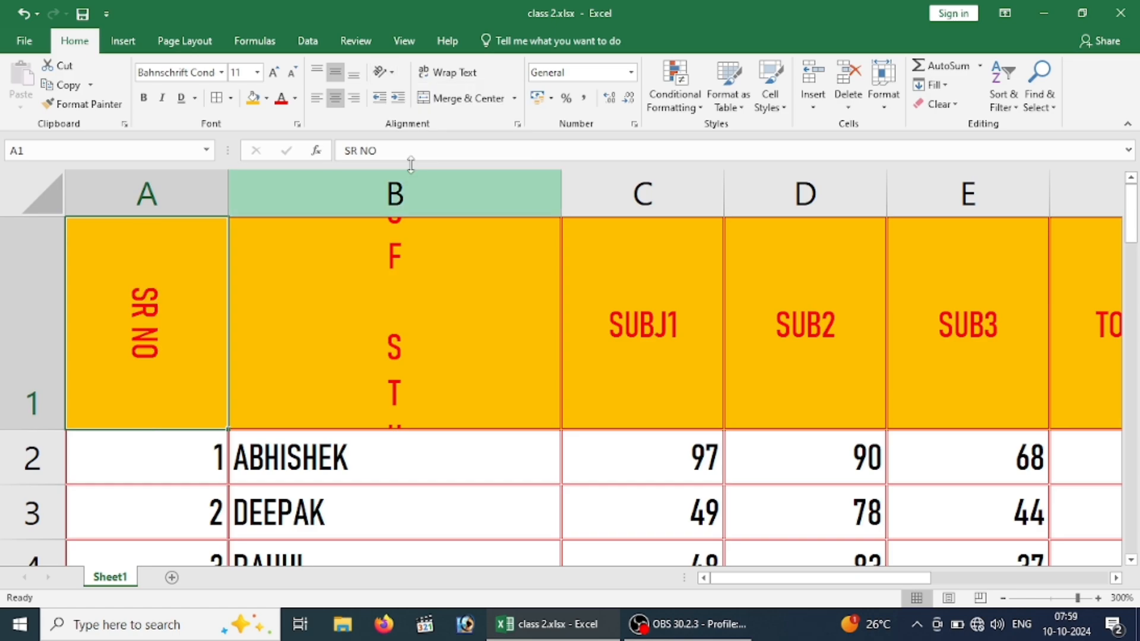
left_click(383, 72)
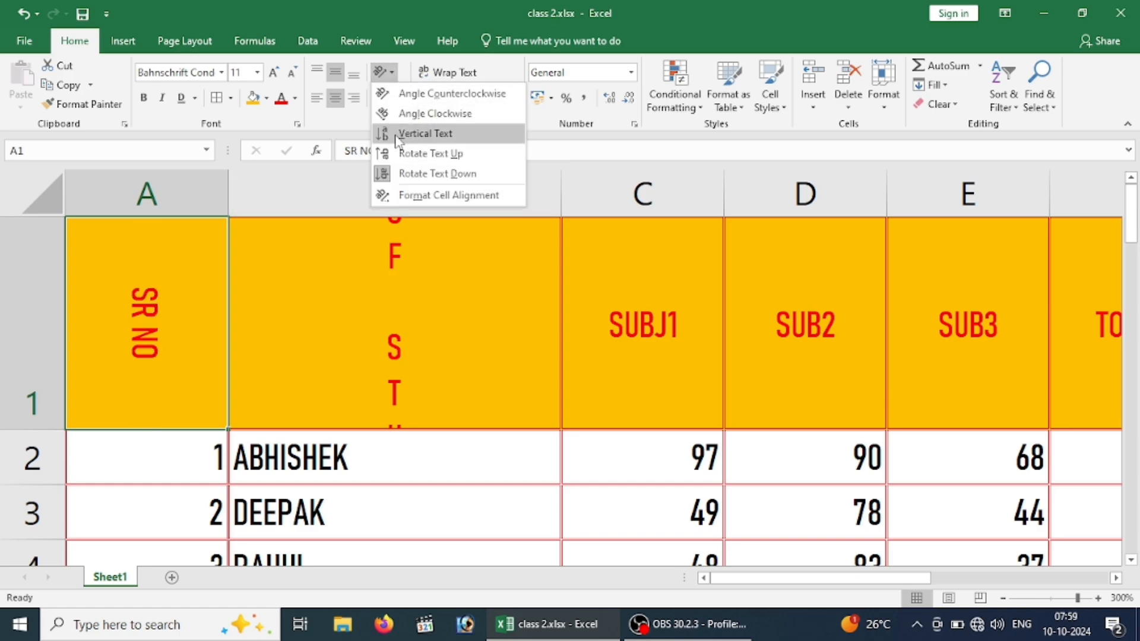
left_click(407, 172)
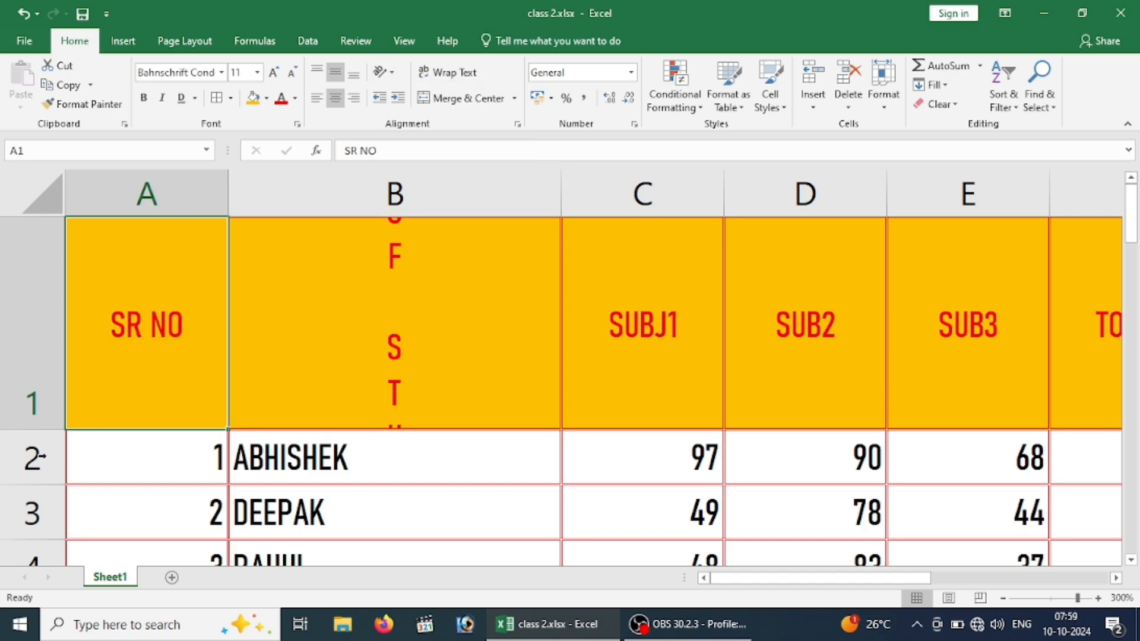
Undo the row 1 height change and the text orientation changes in cells A1 and B1.
key("ctrl+z")
key("ctrl+z")
key("ctrl+z")
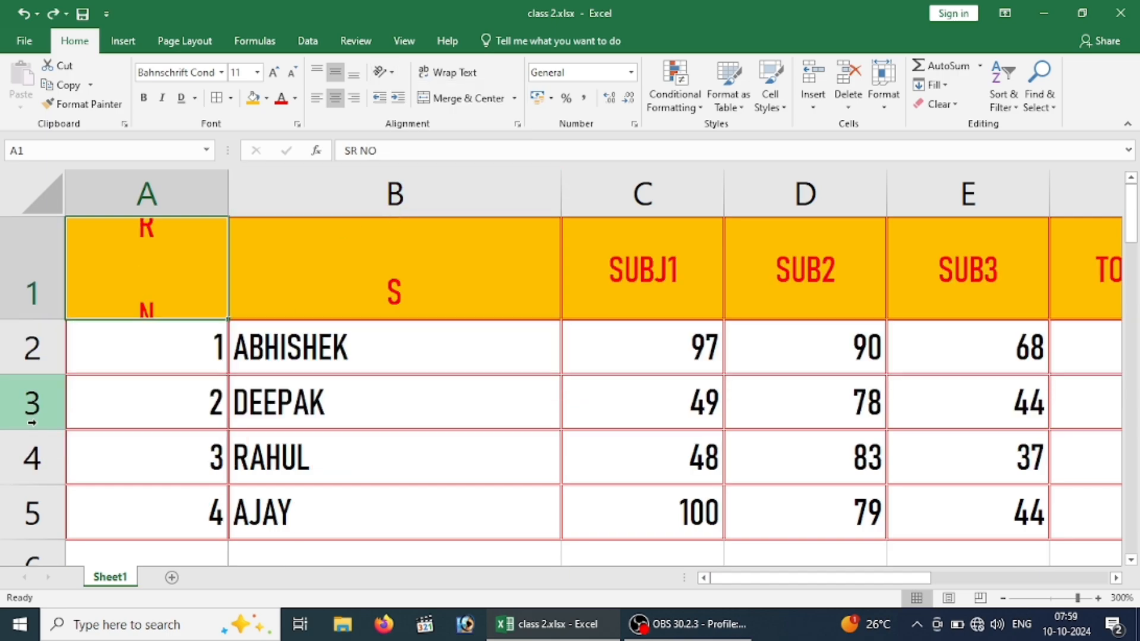
key("ctrl+z")
key("ctrl+z")
key("ctrl+z")
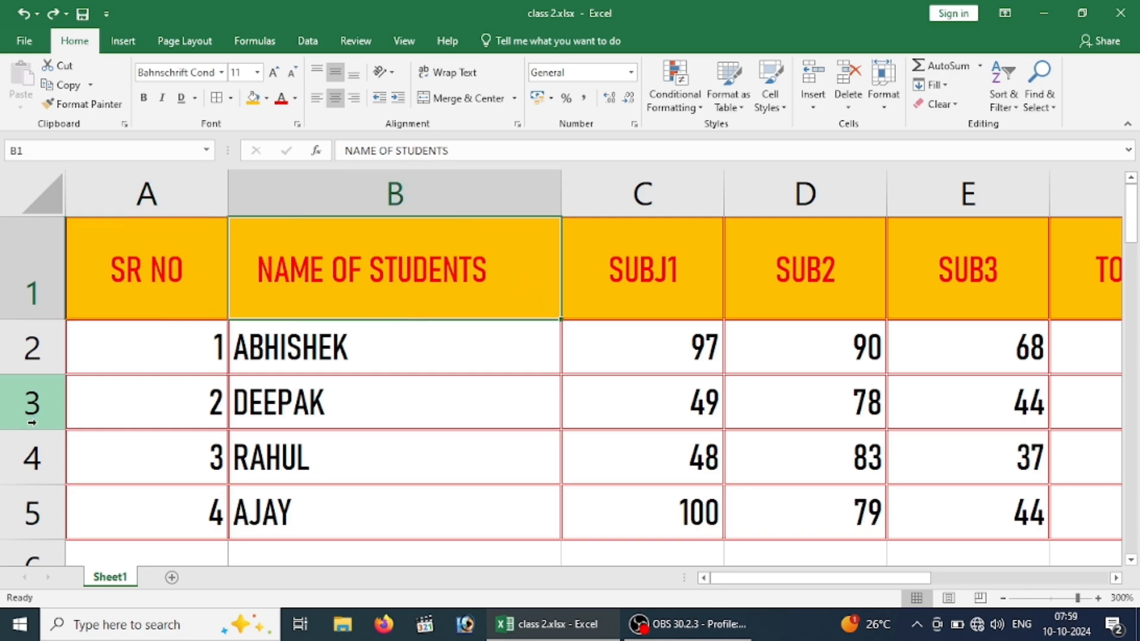
Increase the indent of the SR NO heading in cell A1 by seven levels.
left_click(173, 295)
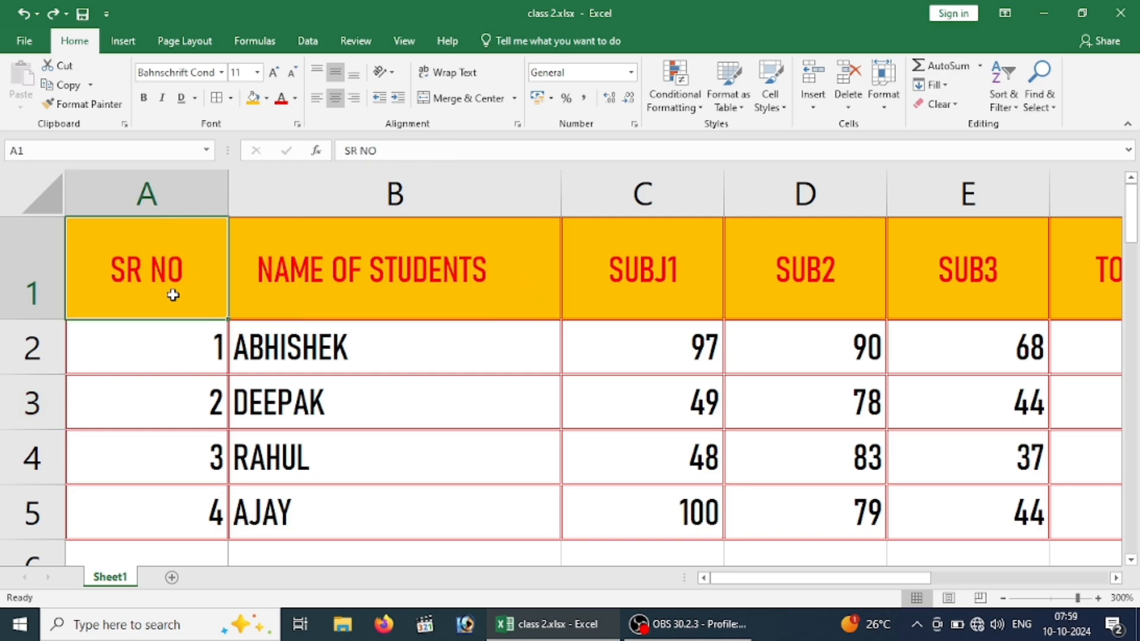
left_click(398, 98)
left_click(398, 98)
left_click(398, 98)
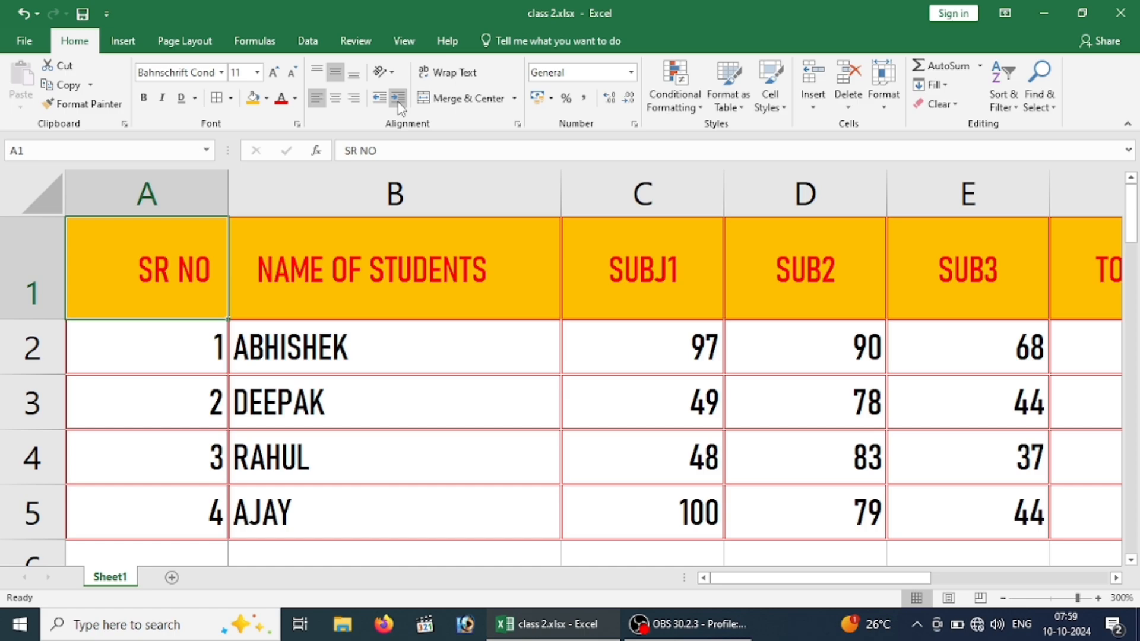
left_click(398, 98)
left_click(398, 97)
left_click(398, 98)
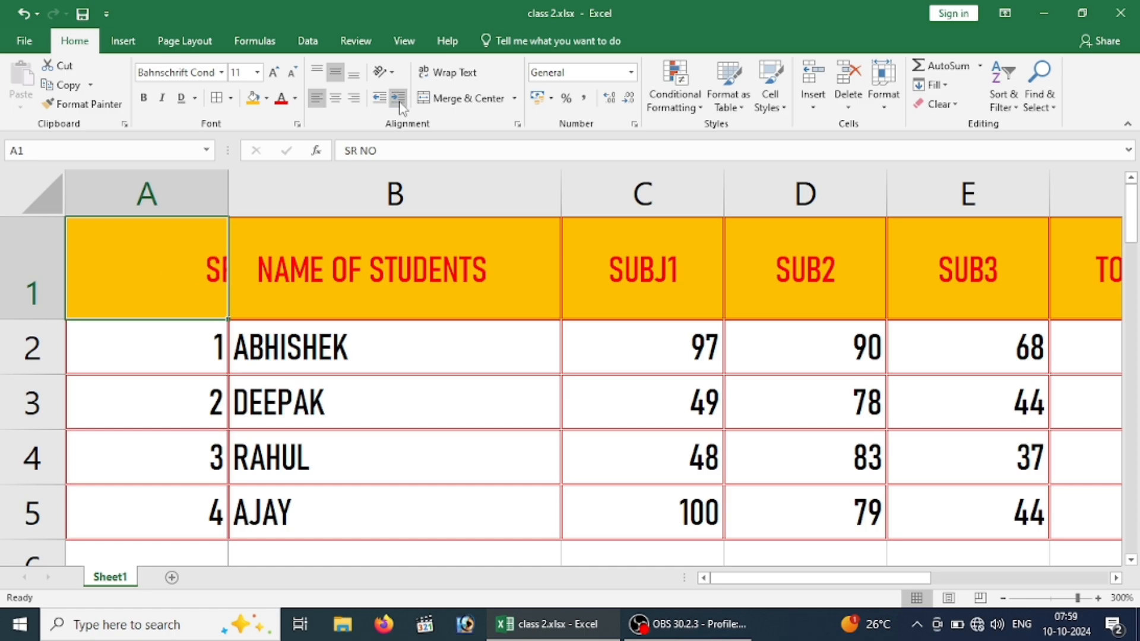
left_click(397, 98)
Widen column A to about two and a half times its width.
left_click(336, 351)
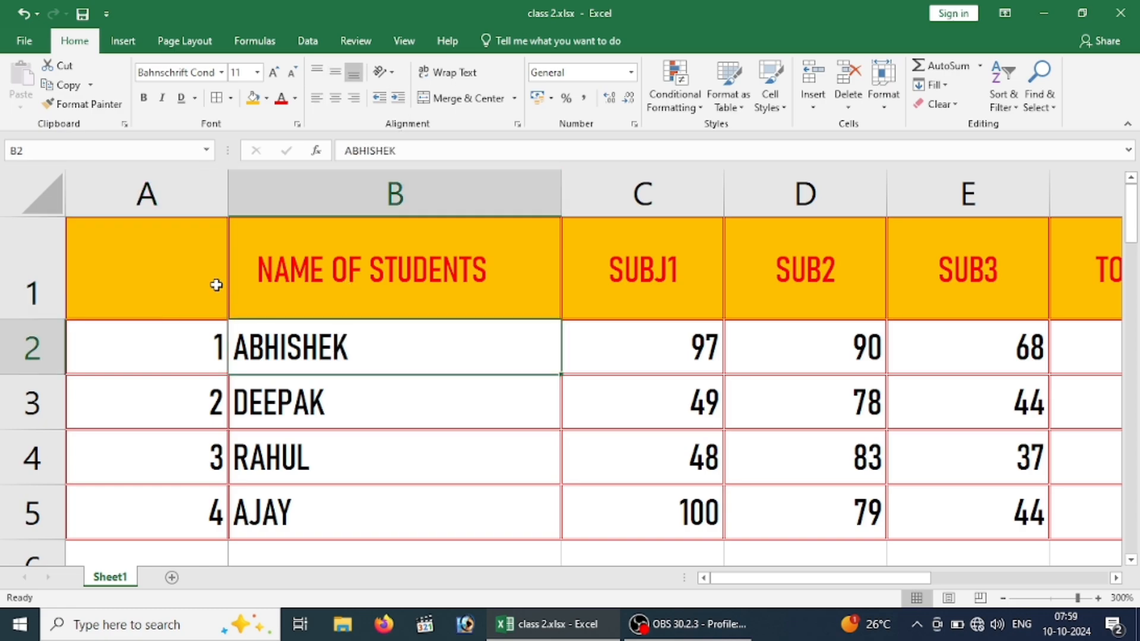
left_click(216, 286)
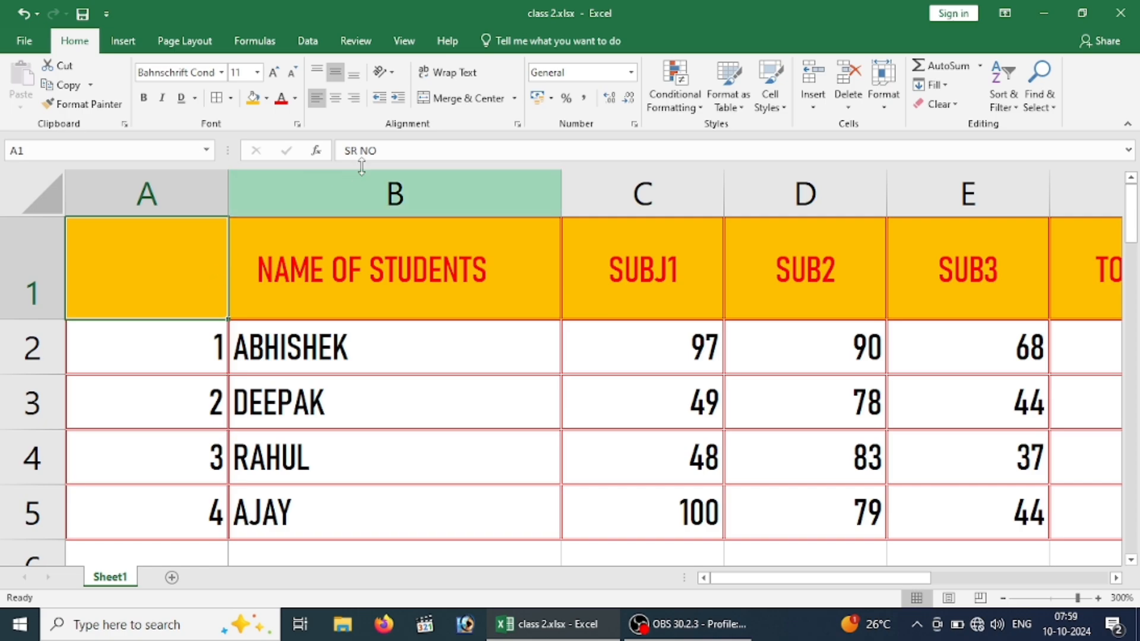
left_click(233, 189)
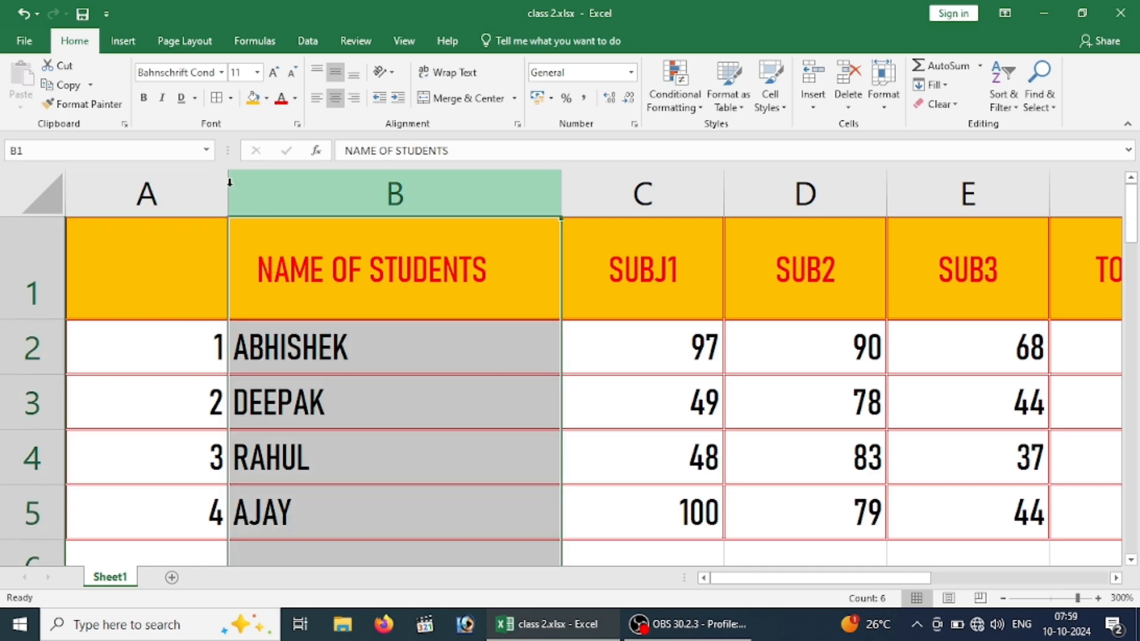
left_click_drag(229, 181, 491, 244)
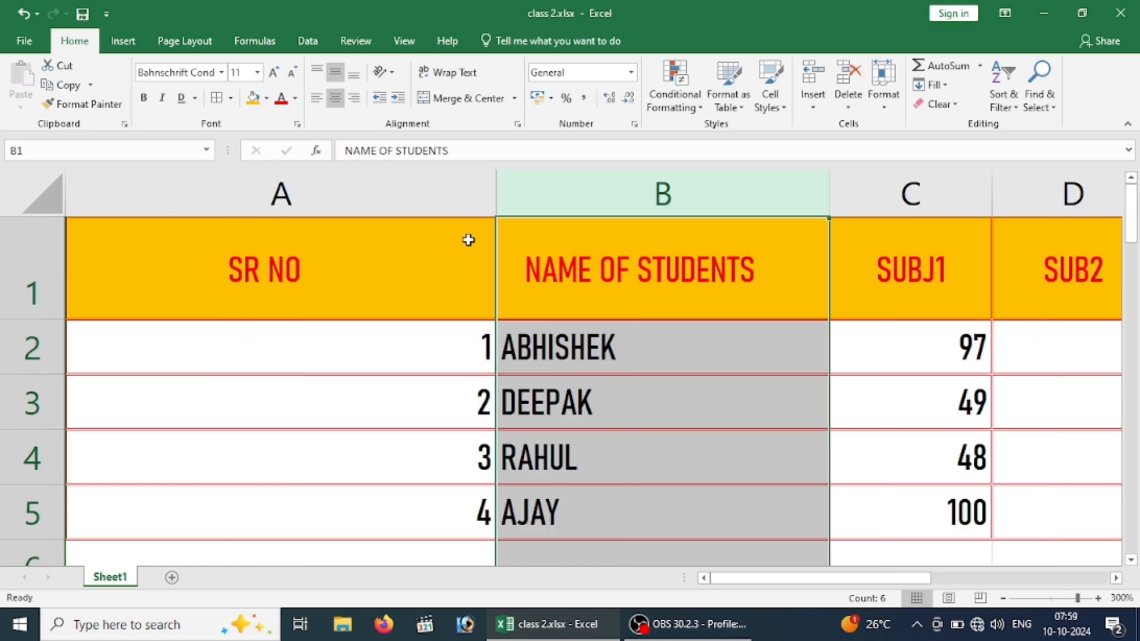
Decrease the indent of the SR NO heading in cell A1 to two levels, then increase it to eight levels.
left_click(359, 271)
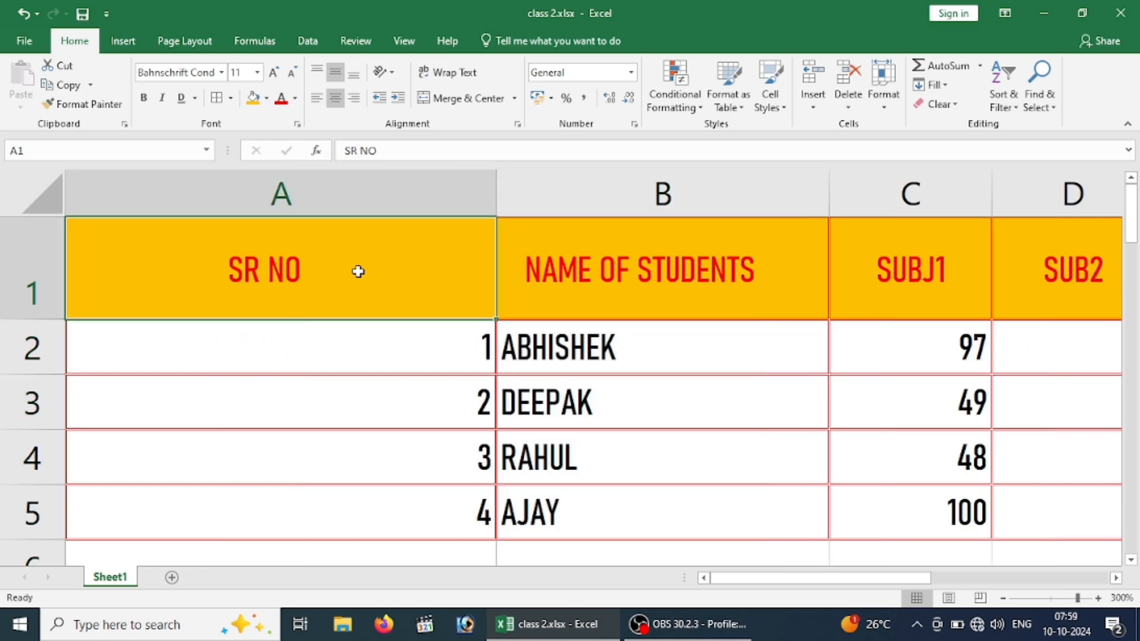
left_click(380, 105)
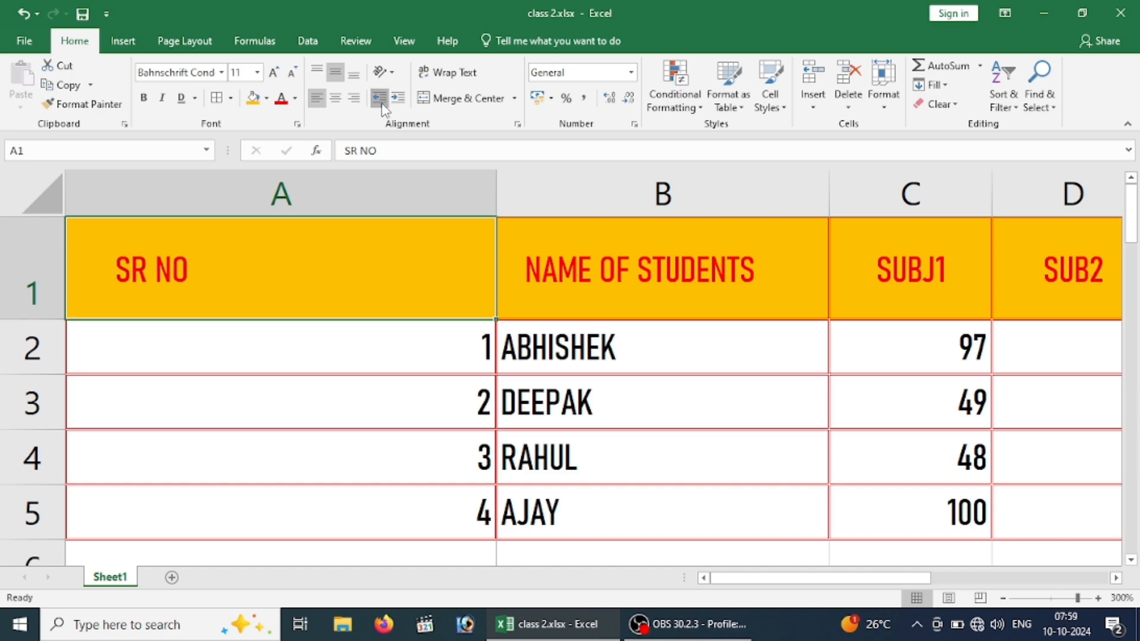
left_click(397, 106)
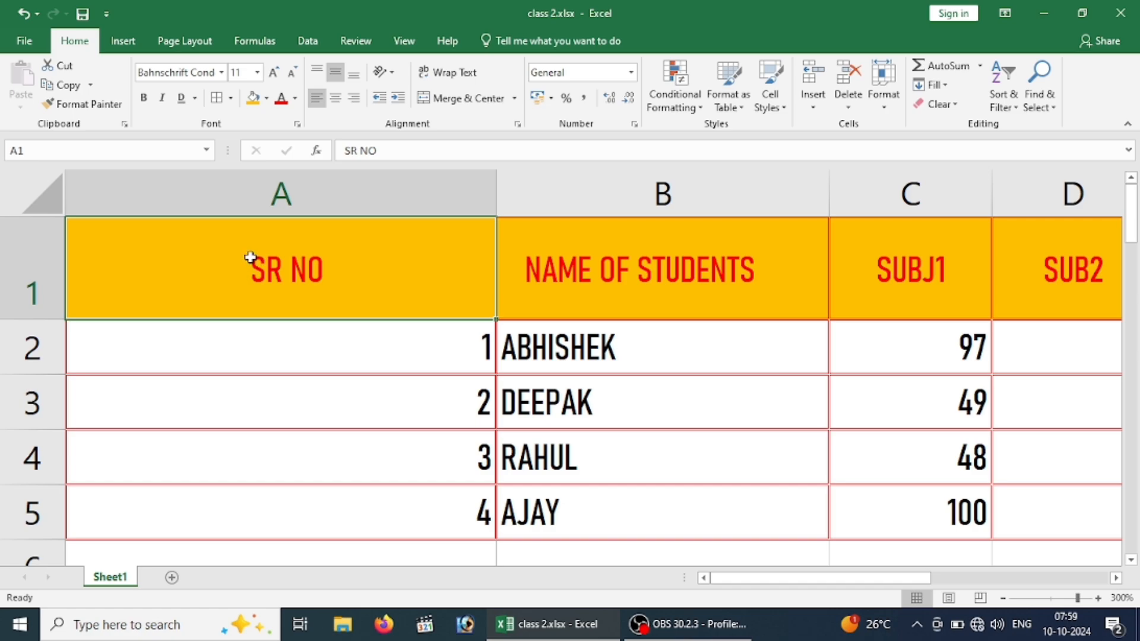
Try adding GGVG after and GGHVGH before the SR NO text in cell A1, and undo the edit.
double_click(204, 275)
double_click(152, 268)
triple_click(126, 263)
left_click(309, 265)
double_click(461, 271)
left_click(463, 272)
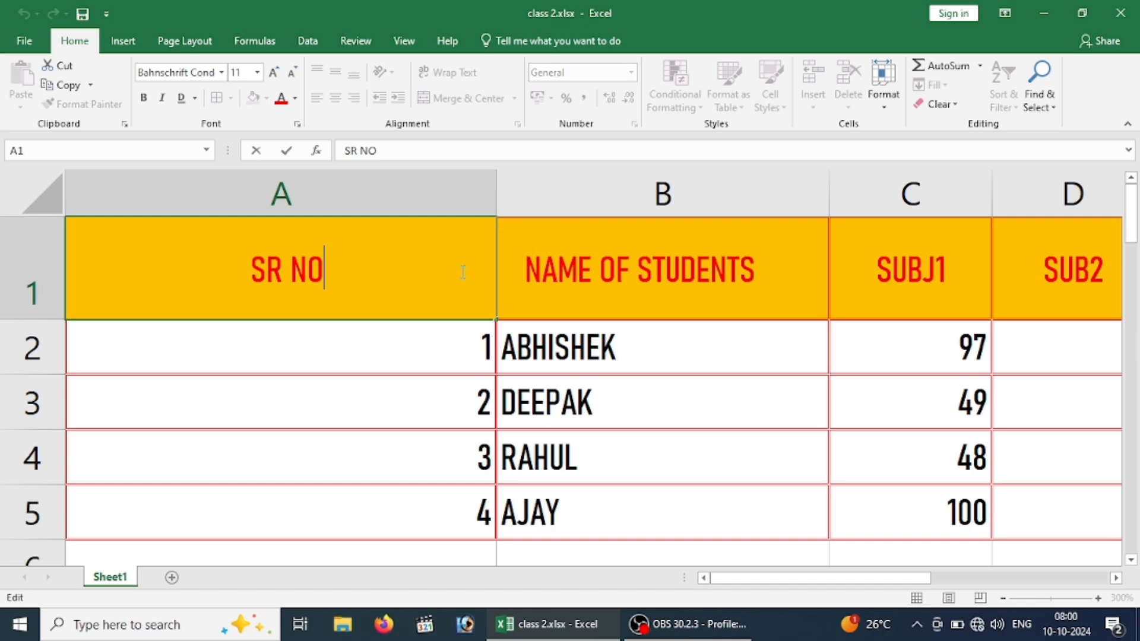
type("GGVG")
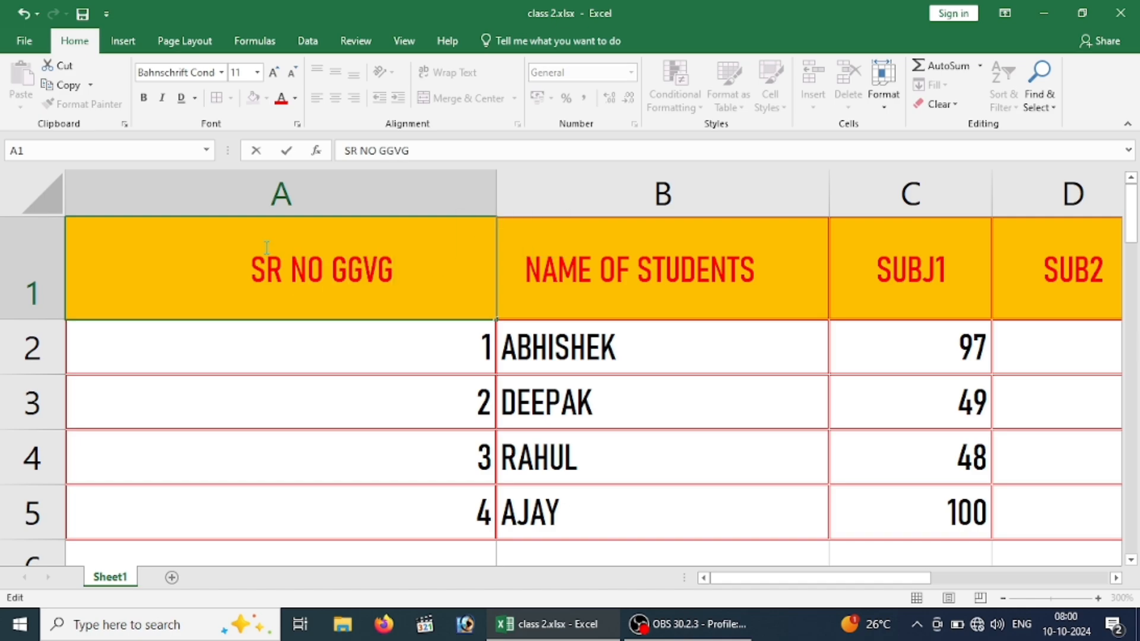
left_click(257, 263)
type("VGH")
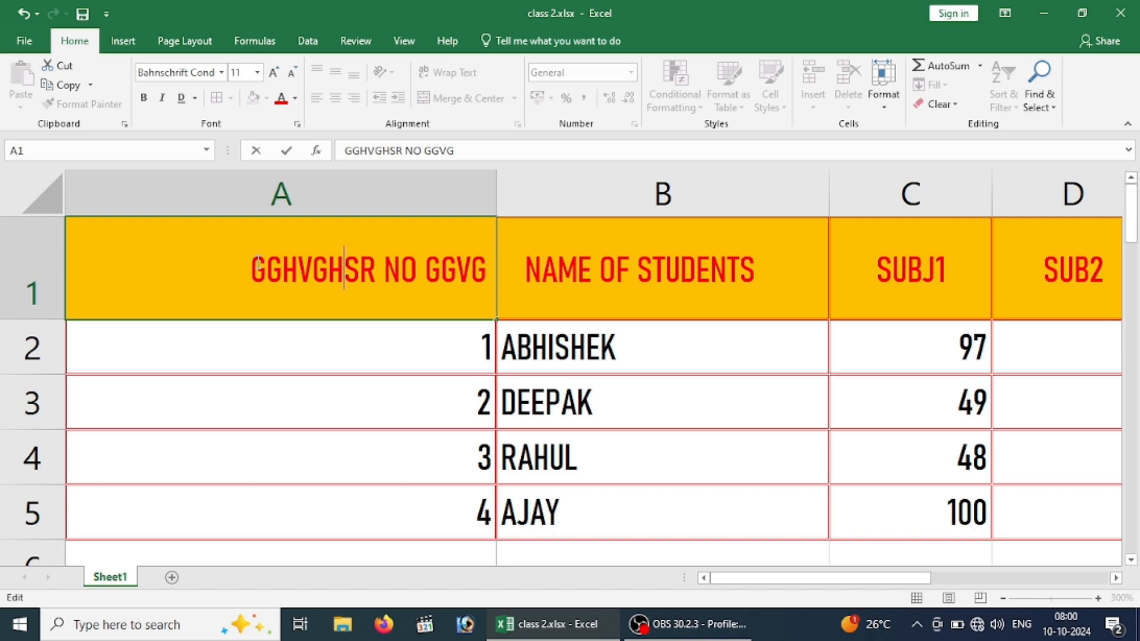
left_click(257, 331)
left_click(286, 286)
key("ctrl+z")
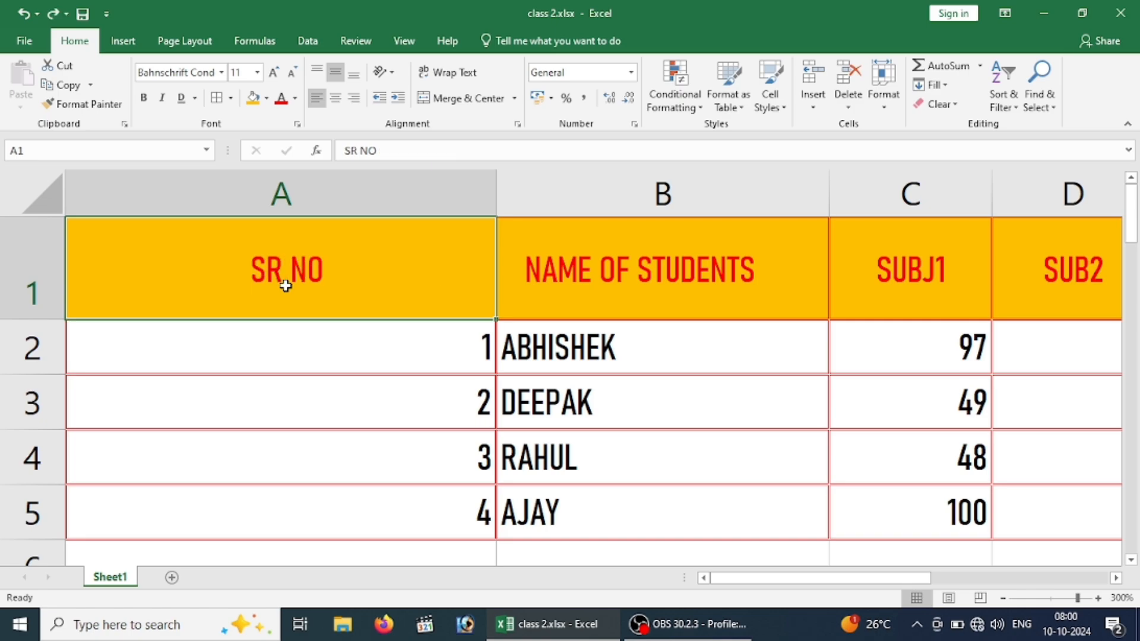
Remove the indent of the SR NO heading in cell A1 completely, then indent it again by three levels.
left_click(380, 101)
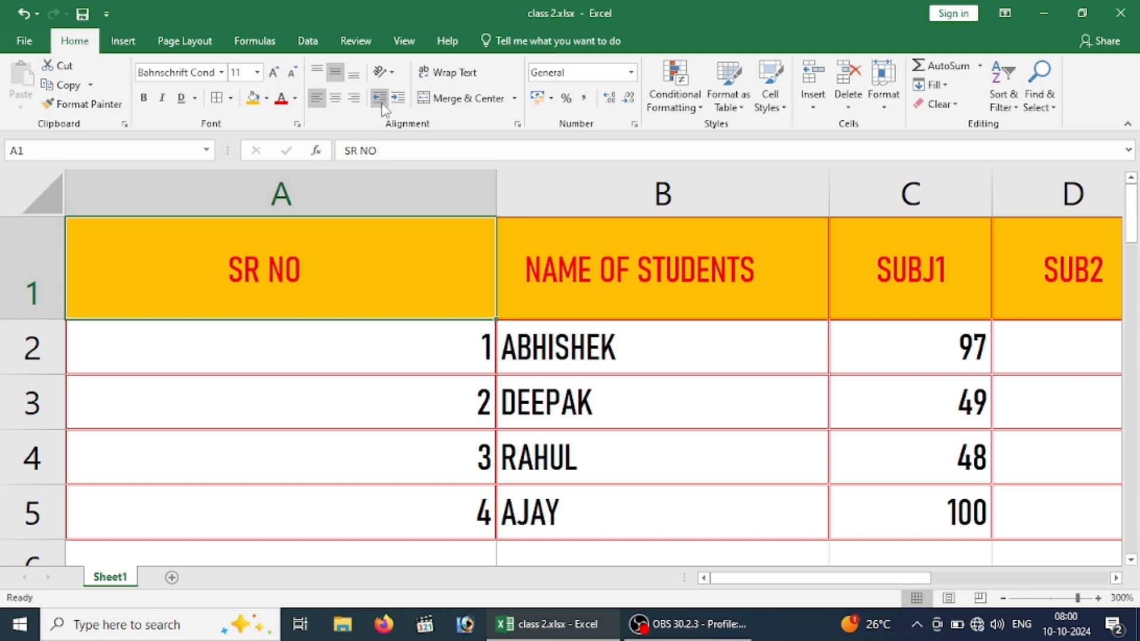
left_click(380, 101)
left_click(380, 101)
left_click(380, 101)
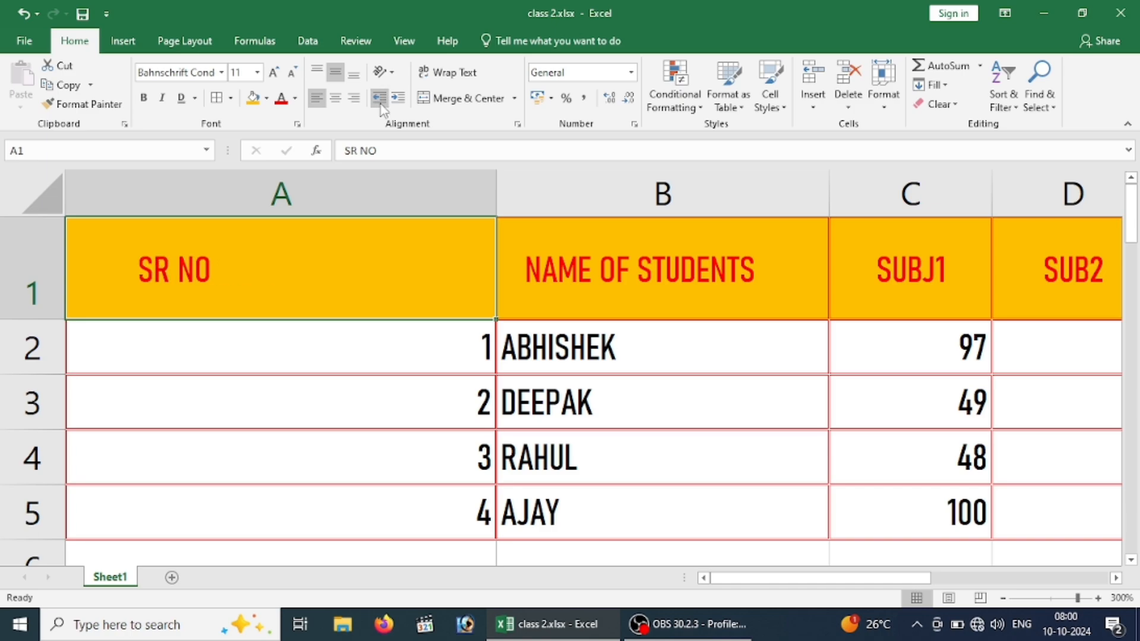
left_click(380, 101)
left_click(380, 101)
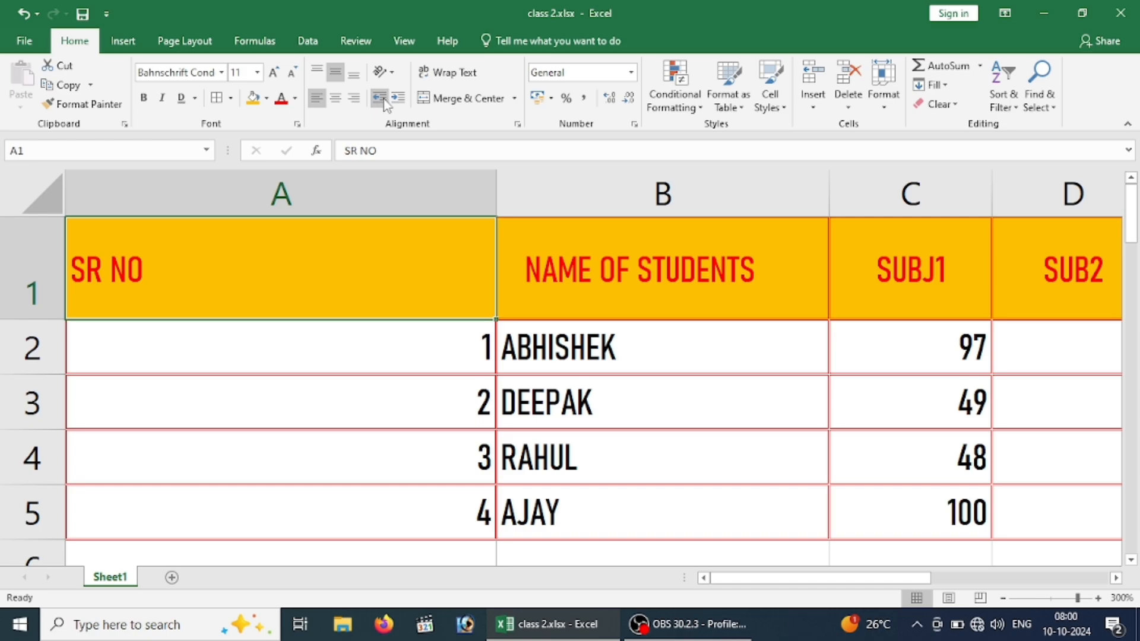
left_click(406, 98)
left_click(406, 99)
left_click(354, 206)
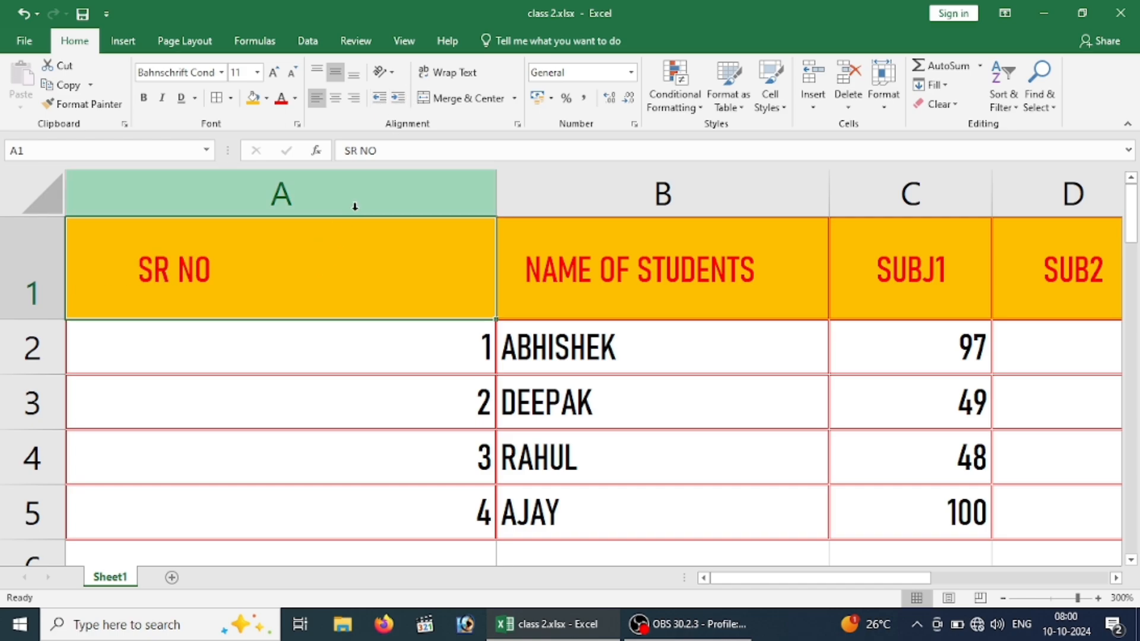